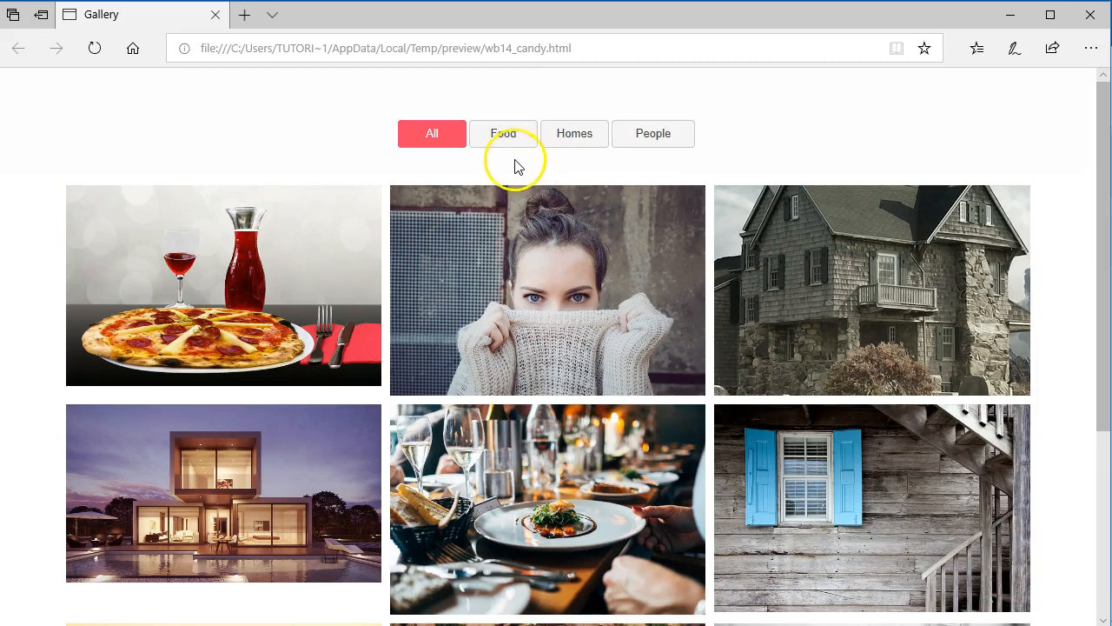
# Examine the sample gallery page by filtering its images by Food, Homes and People, and return to All.
pyautogui.scroll(2, 412, 152)
pyautogui.scroll(3, 413, 152)
pyautogui.click(414, 139)
pyautogui.scroll(-3, 276, 168)
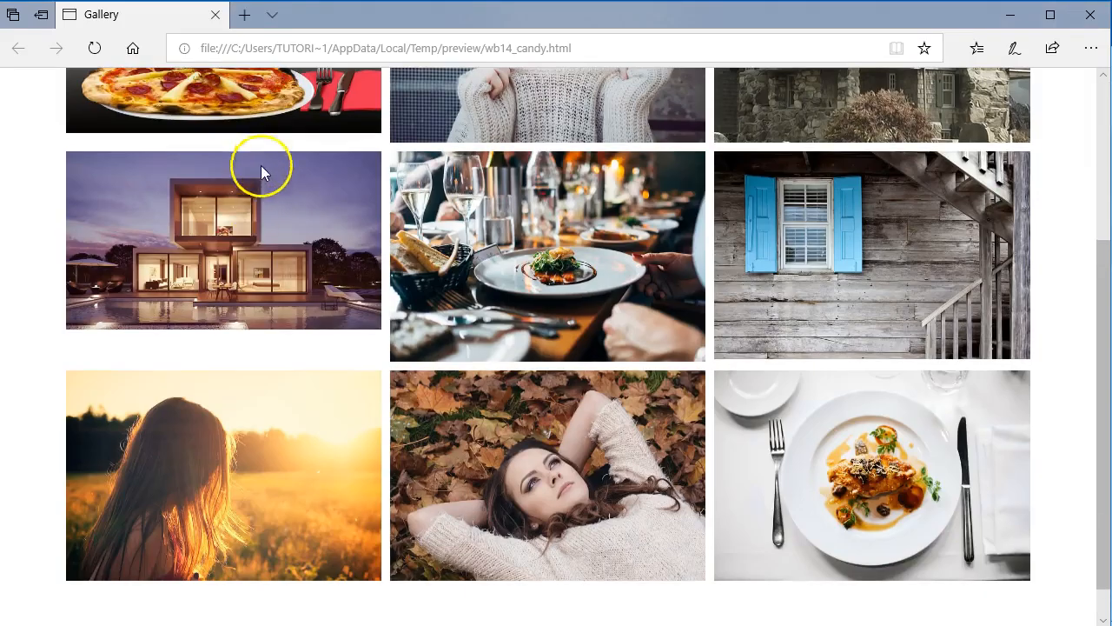
pyautogui.scroll(3, 594, 338)
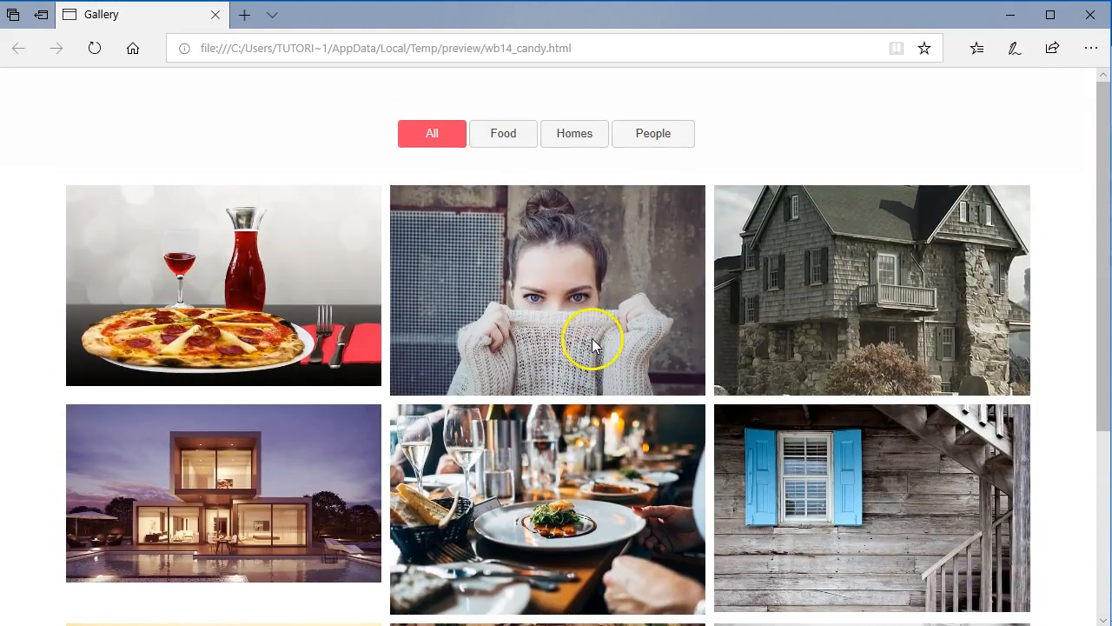
pyautogui.click(504, 135)
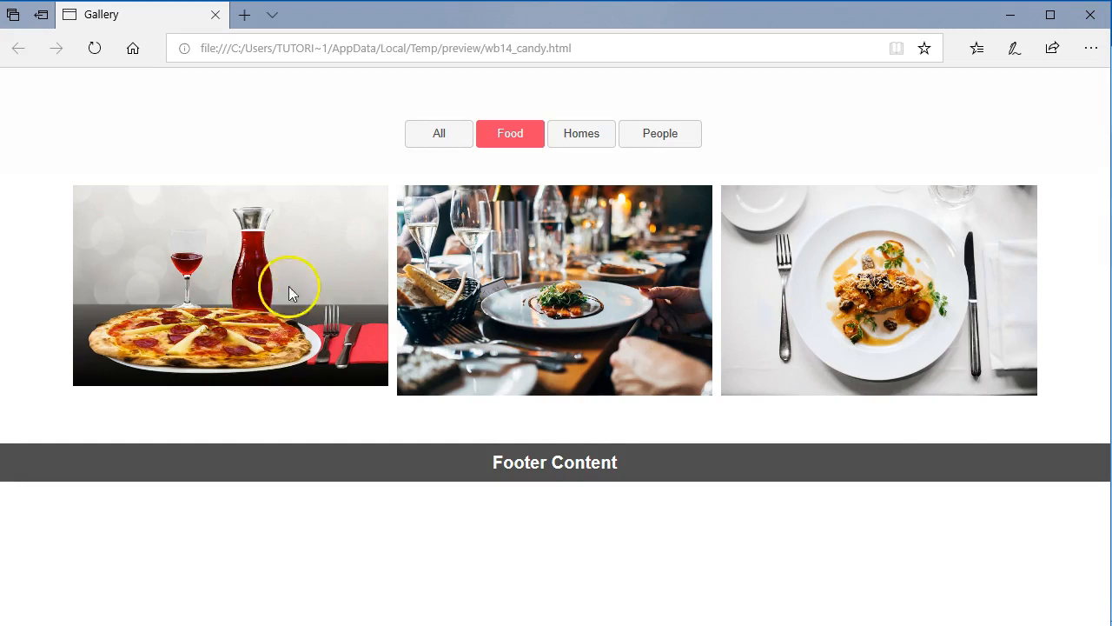
pyautogui.click(600, 138)
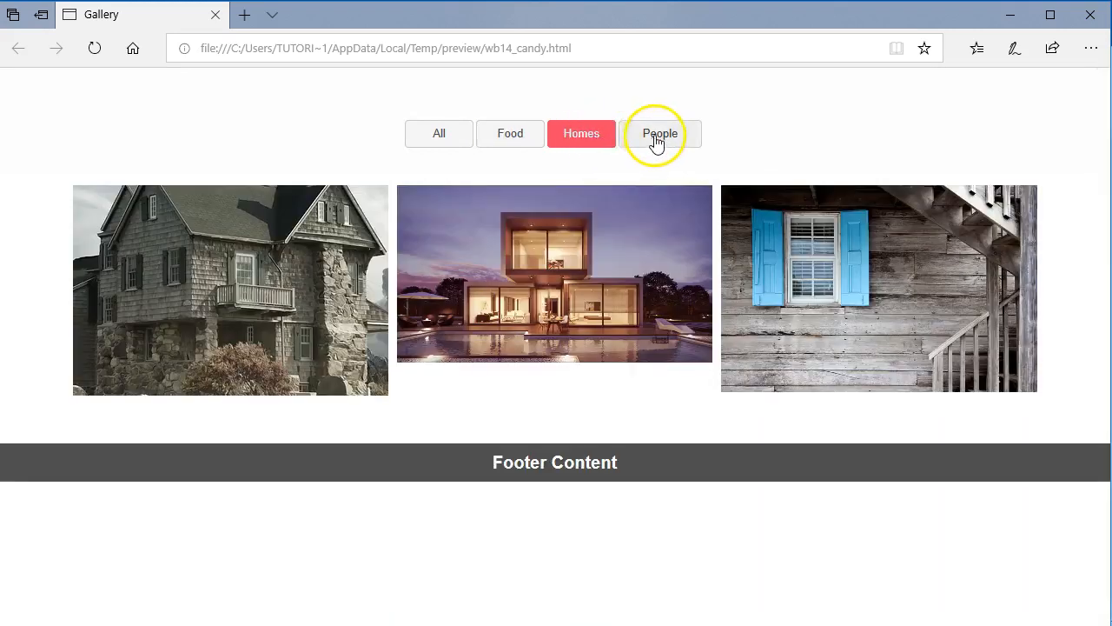
pyautogui.click(658, 141)
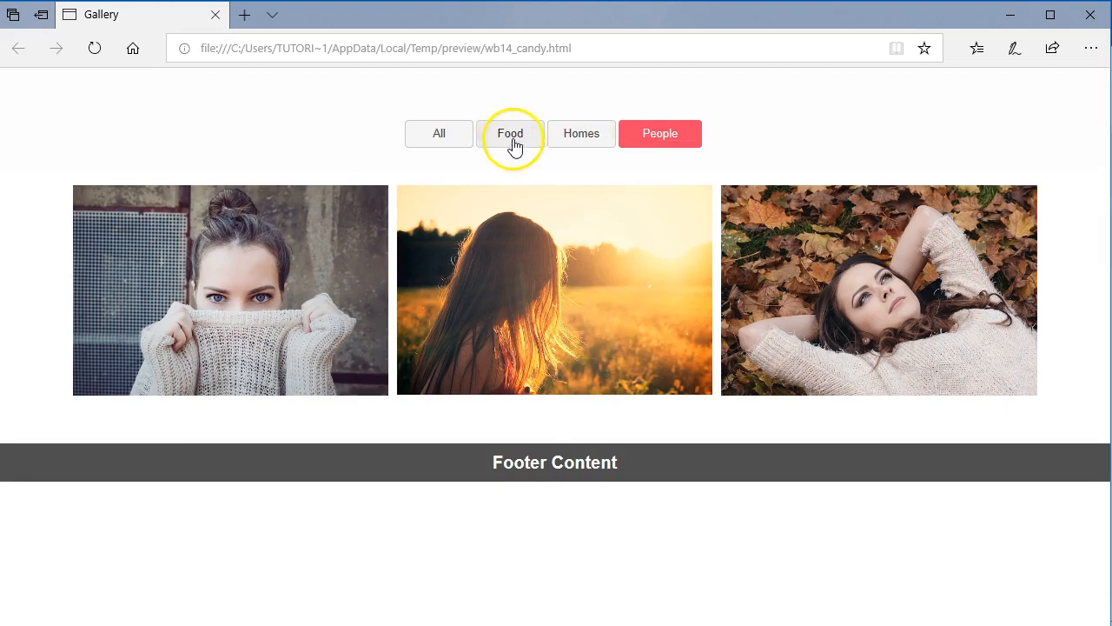
pyautogui.click(461, 139)
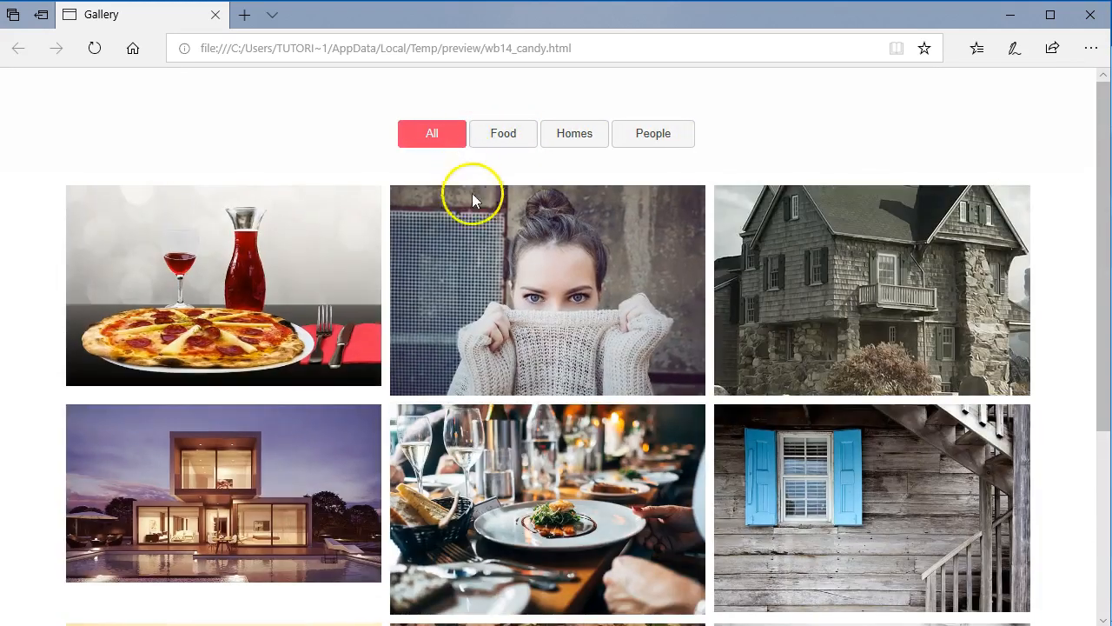
pyautogui.scroll(-3, 470, 217)
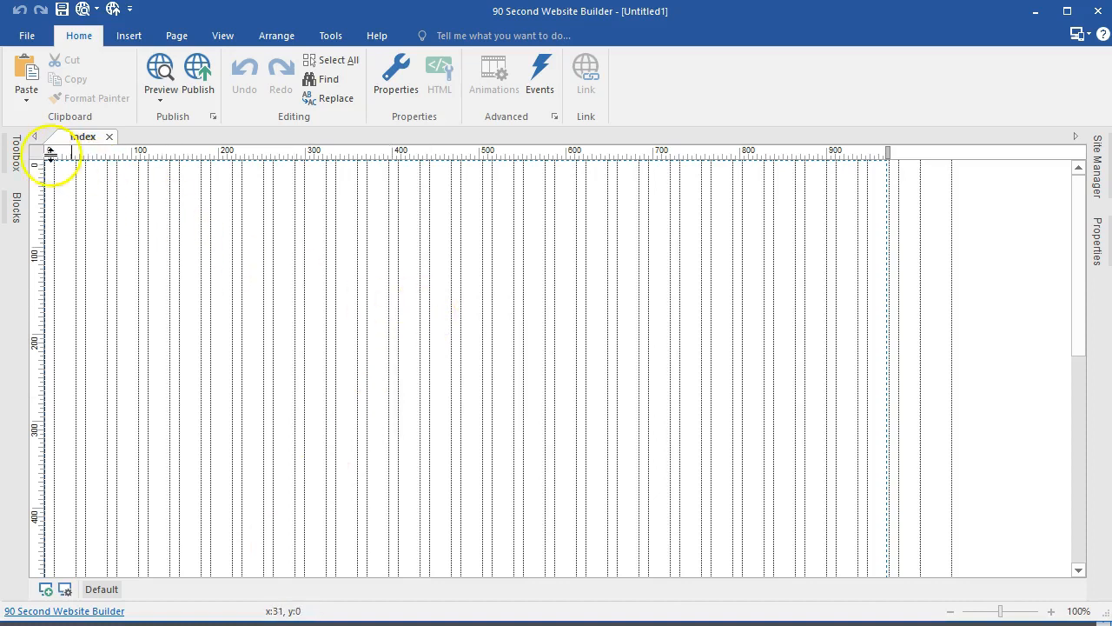
# In 90 Second Website Builder, find the Layout Grid object and place one at the top of the index page.
pyautogui.click(17, 155)
pyautogui.click(58, 171)
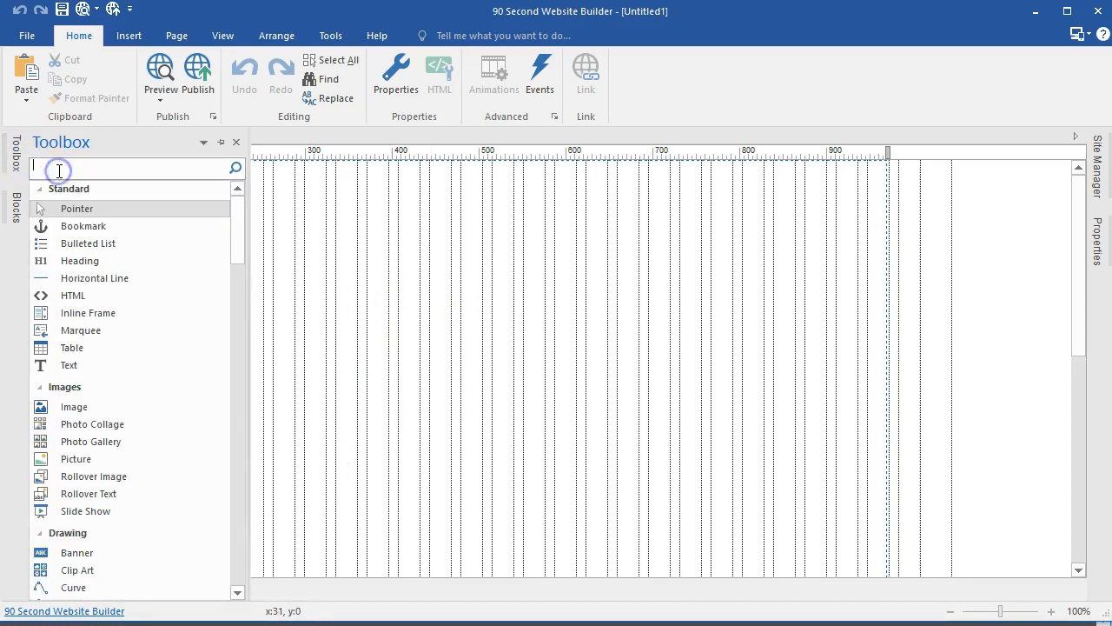
pyautogui.write('lay')
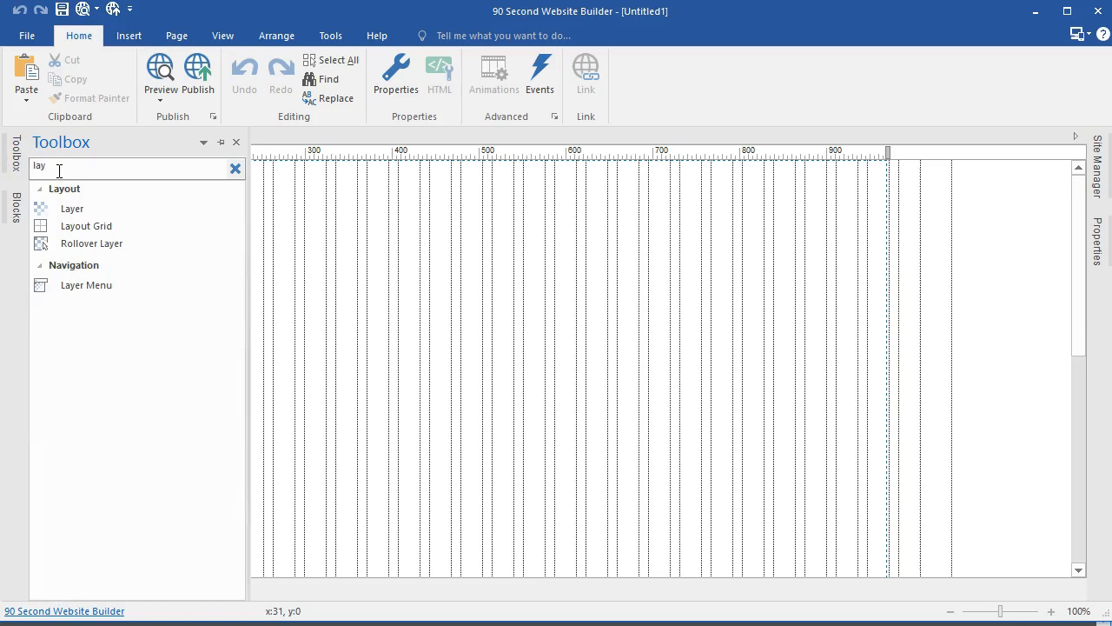
pyautogui.moveTo(84, 229); pyautogui.dragTo(463, 249)
pyautogui.click(502, 328)
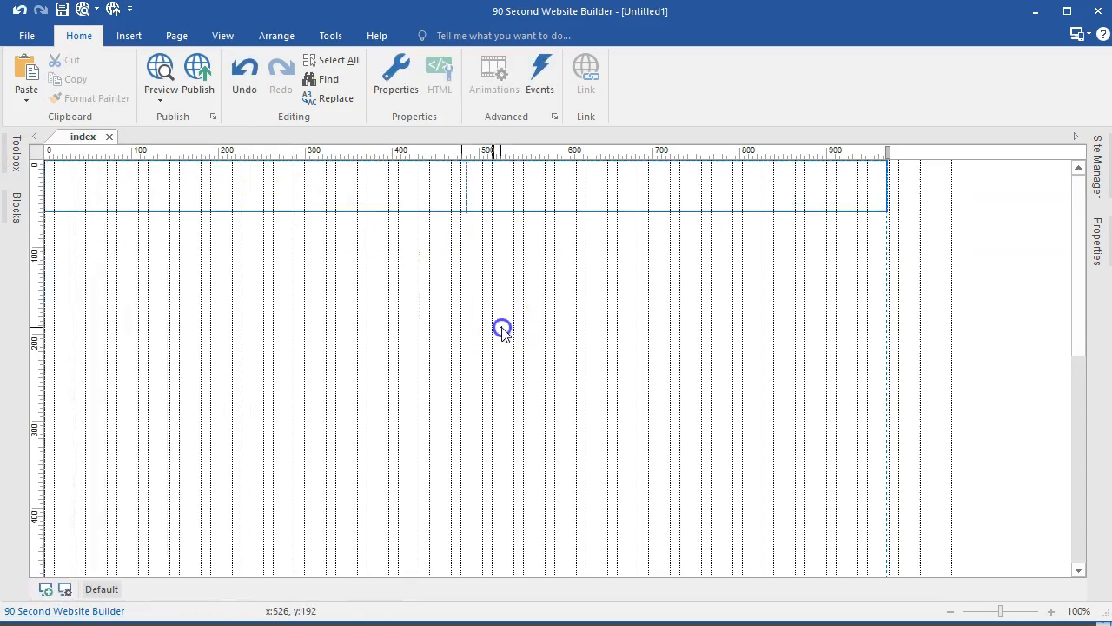
# Reduce the layout grid to one horizontally centered column and set its top and bottom padding to 10.
pyautogui.click(397, 193)
pyautogui.doubleClick(396, 192)
pyautogui.click(491, 178)
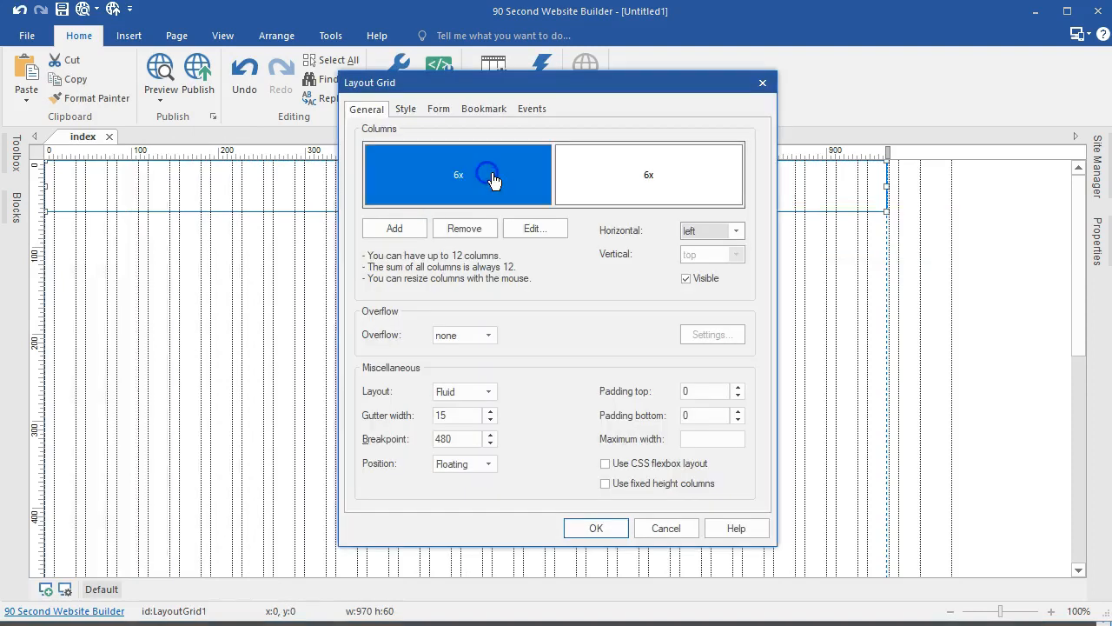
pyautogui.click(464, 229)
pyautogui.click(697, 230)
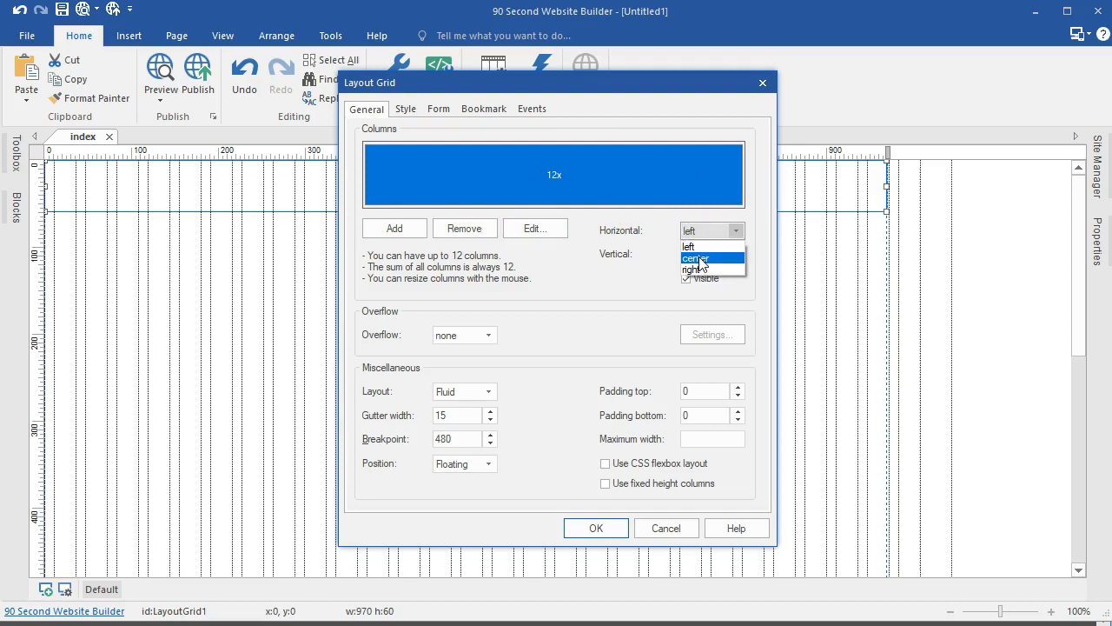
pyautogui.click(698, 259)
pyautogui.click(688, 391)
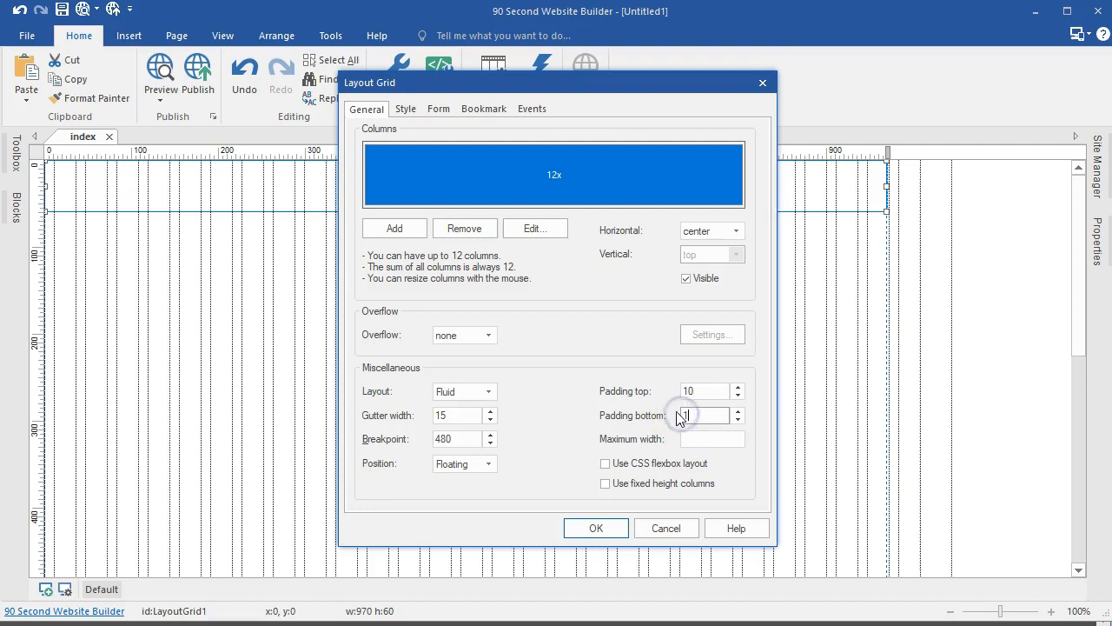
pyautogui.click(599, 528)
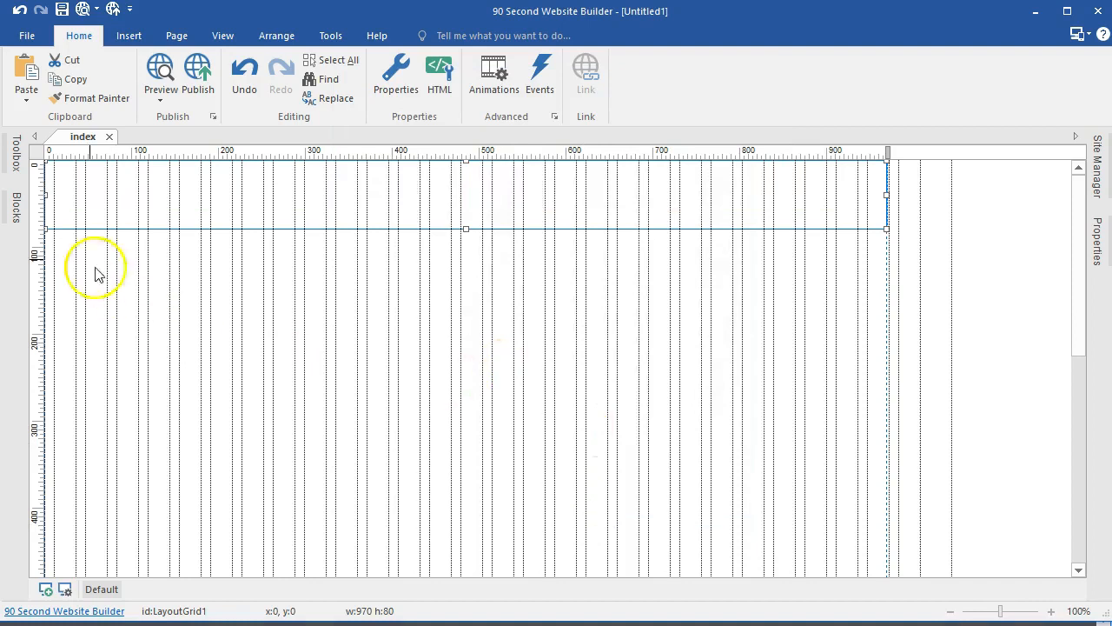
# Draw a jQuery Button about 94 by 36 on the page below the layout grid.
pyautogui.click(15, 165)
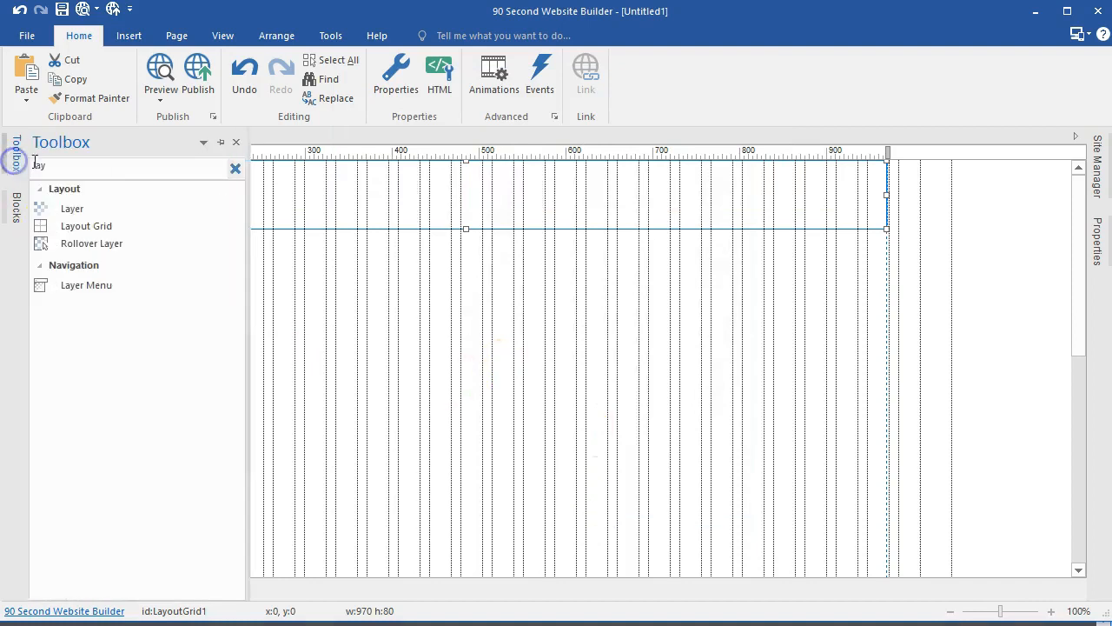
pyautogui.click(236, 168)
pyautogui.scroll(-10, 160, 313)
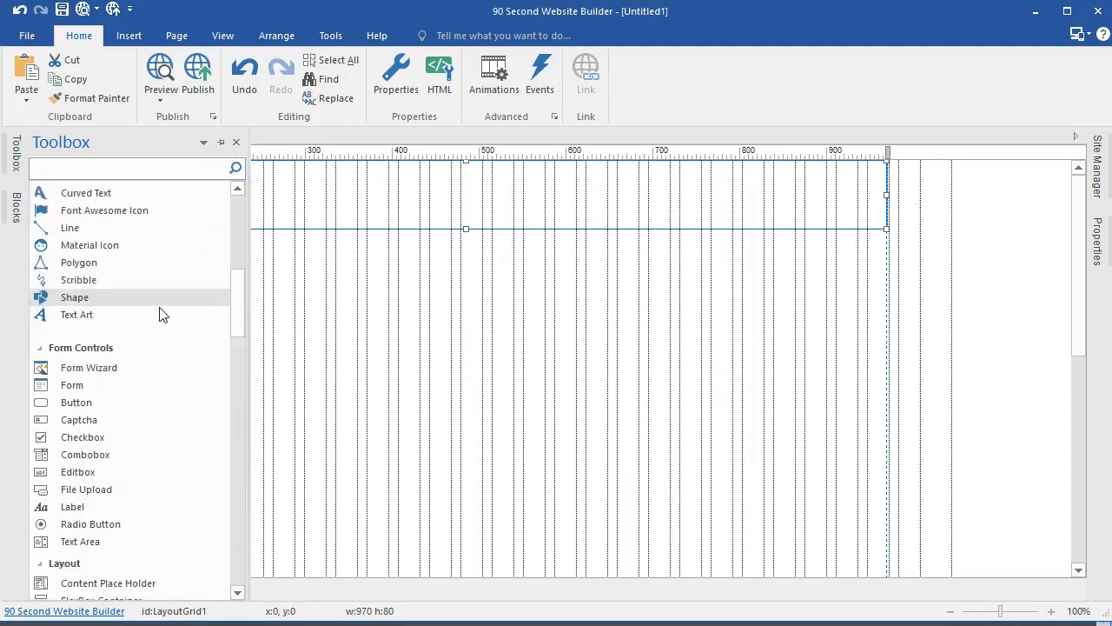
pyautogui.scroll(-16, 160, 313)
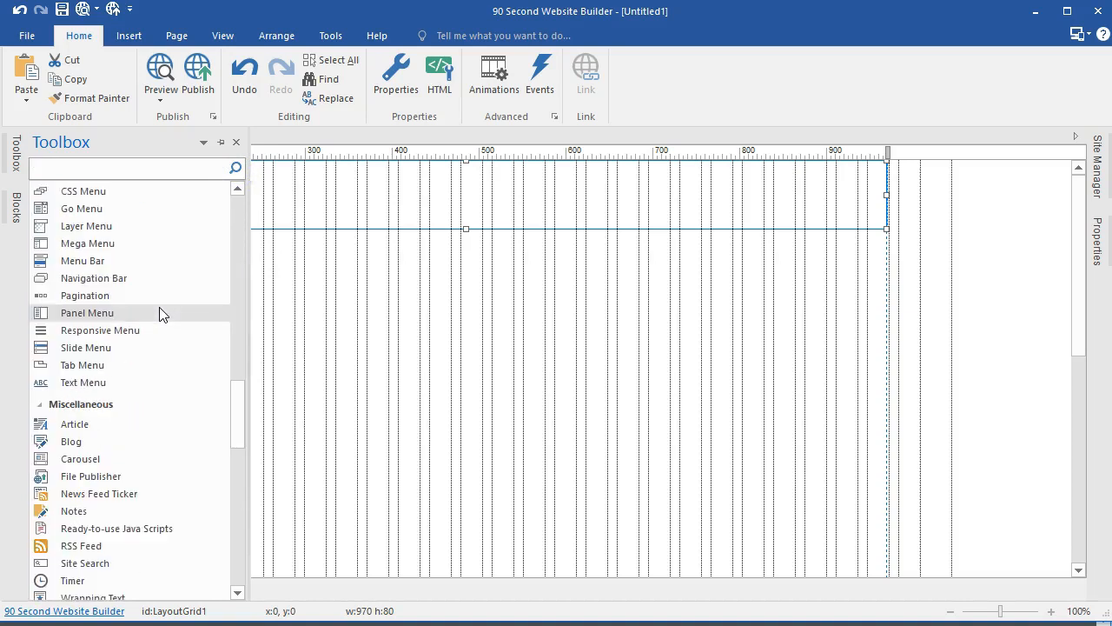
pyautogui.scroll(-5, 160, 315)
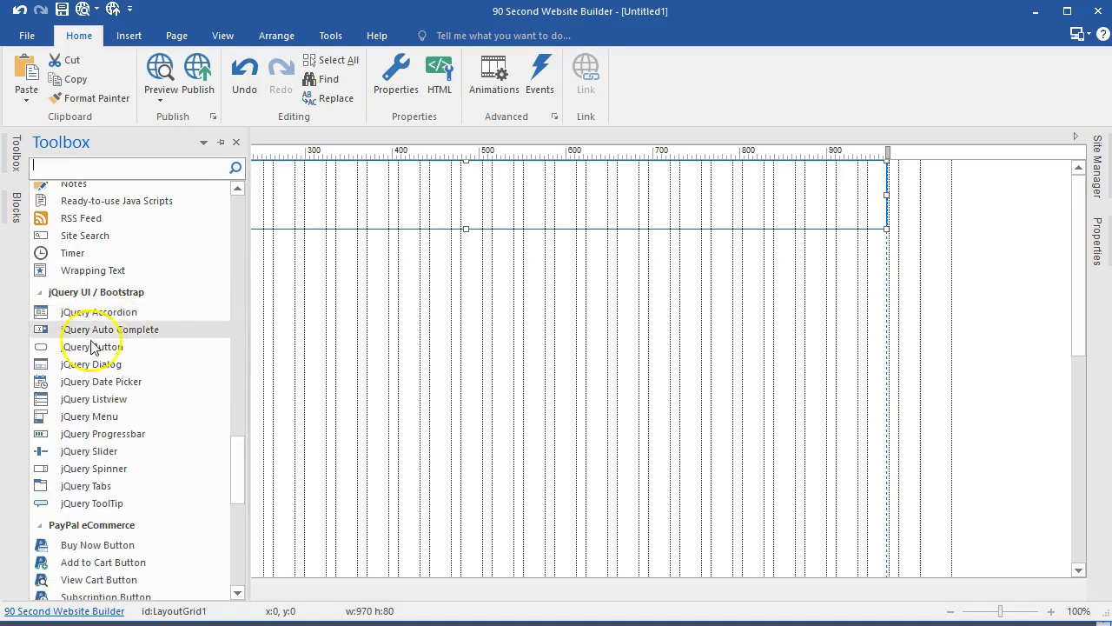
pyautogui.click(94, 348)
pyautogui.moveTo(295, 258)
pyautogui.mouseDown()
pyautogui.moveTo(390, 303)
pyautogui.moveTo(374, 289)
pyautogui.mouseUp()
# Set the jQuery button's size to 100 by 40.
pyautogui.click(1096, 242)
pyautogui.click(1029, 295)
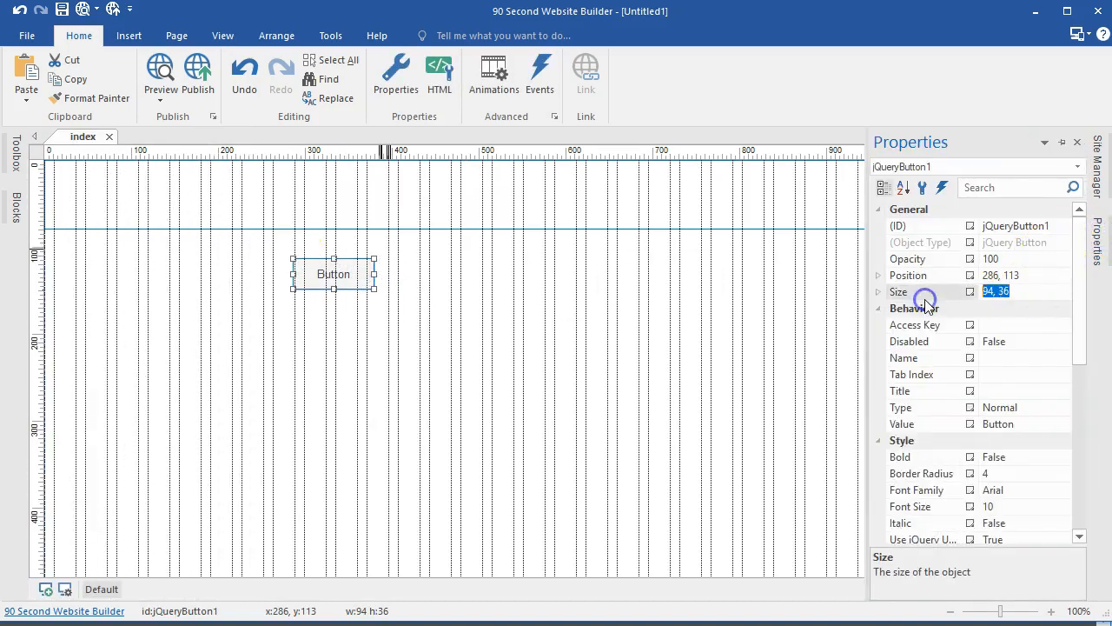
pyautogui.write('100')
pyautogui.press('Return')
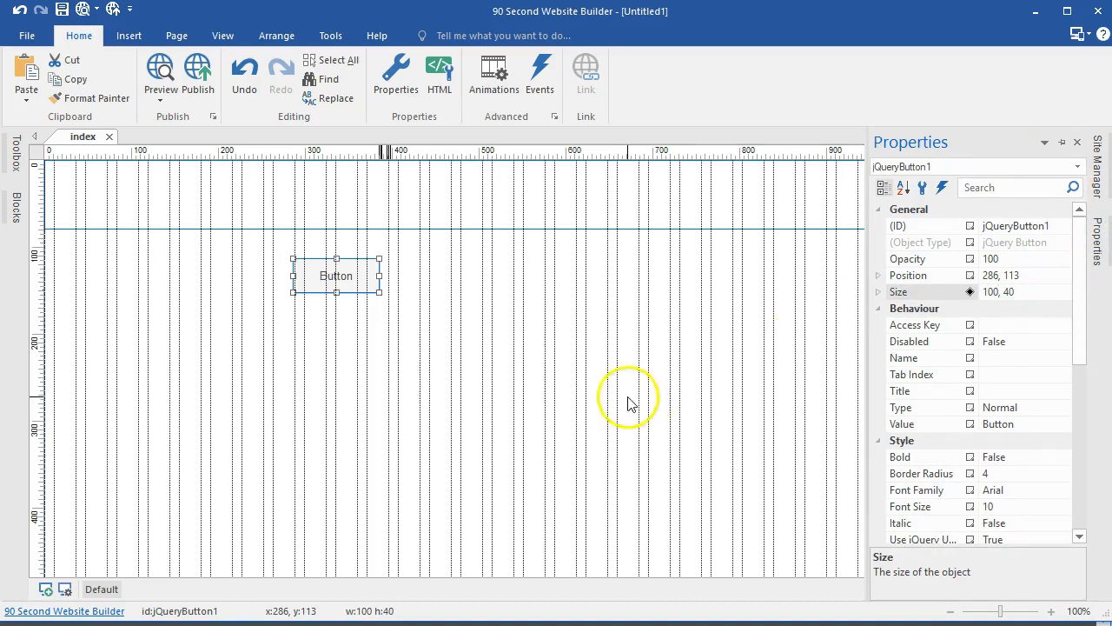
# Move the jQuery button into the layout grid's column.
pyautogui.click(629, 398)
pyautogui.moveTo(360, 283); pyautogui.dragTo(361, 206)
pyautogui.click(383, 288)
pyautogui.click(492, 178)
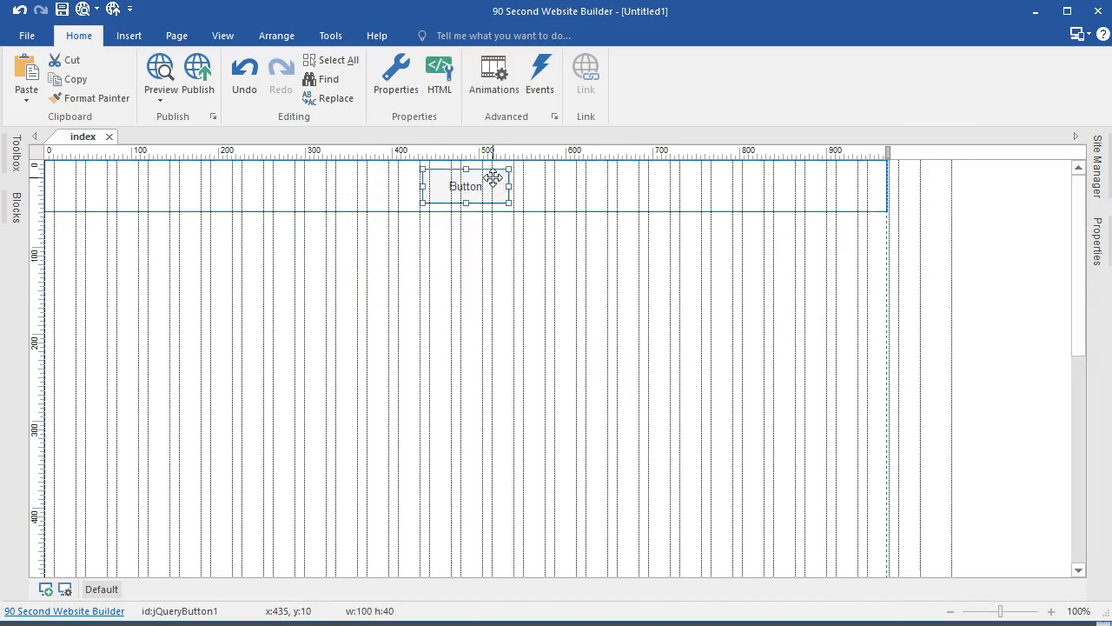
# Copy the jQuery button and paste three duplicates of it onto the page.
pyautogui.rightClick(492, 178)
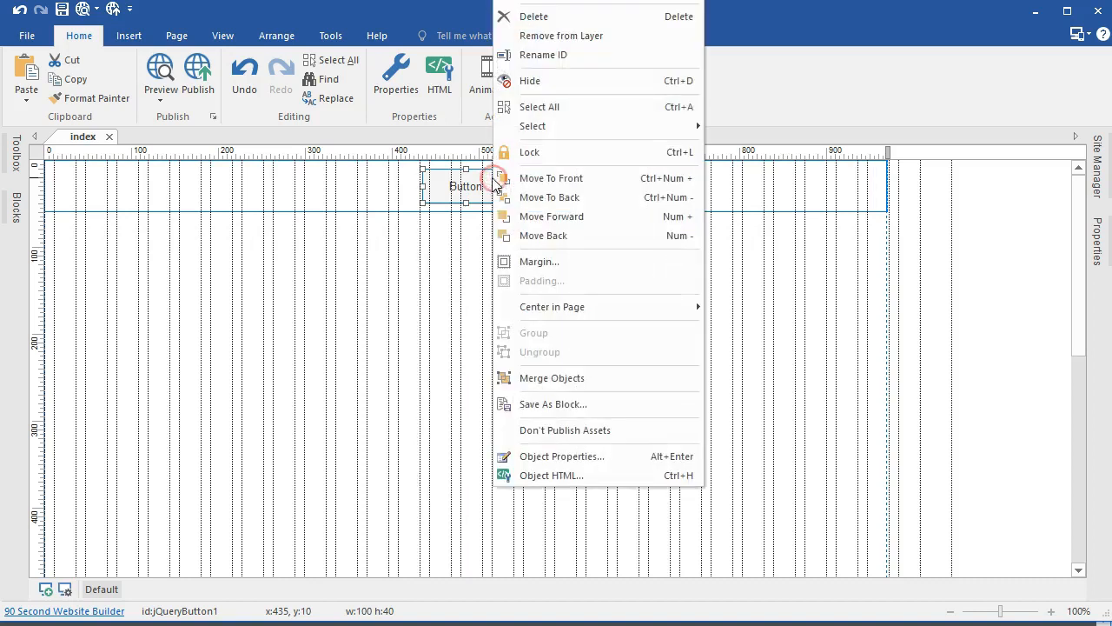
pyautogui.click(454, 167)
pyautogui.click(446, 254)
pyautogui.hotkey('ctrl', 'v')
pyautogui.click(439, 286)
pyautogui.hotkey('ctrl', 'v')
pyautogui.click(411, 319)
pyautogui.hotkey('ctrl', 'v')
pyautogui.click(536, 412)
# Move the three duplicate buttons into the layout grid beside the original to form one row.
pyautogui.moveTo(503, 240); pyautogui.dragTo(537, 187)
pyautogui.moveTo(492, 298); pyautogui.dragTo(584, 188)
pyautogui.moveTo(476, 324); pyautogui.dragTo(623, 184)
pyautogui.click(470, 284)
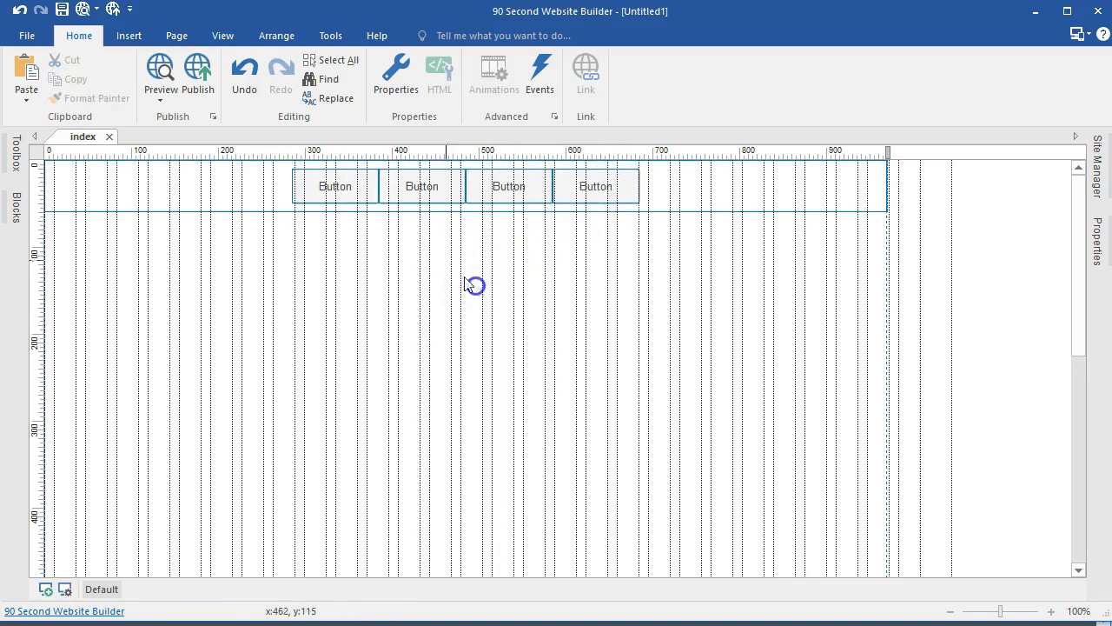
# Label the first button in the row All and the second one Homes.
pyautogui.doubleClick(360, 185)
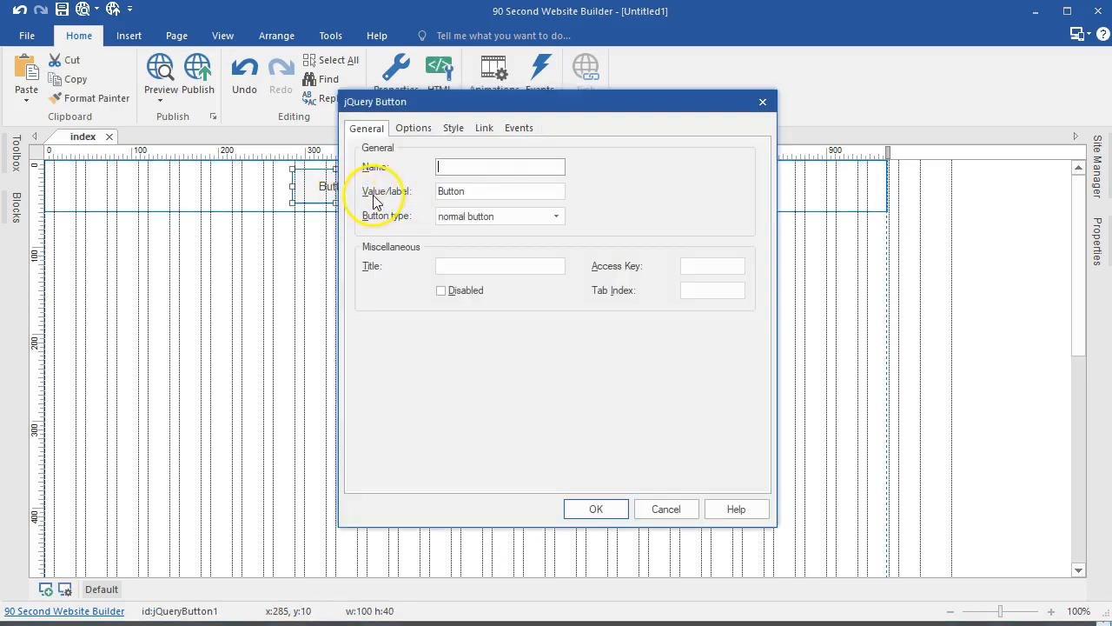
pyautogui.click(470, 189)
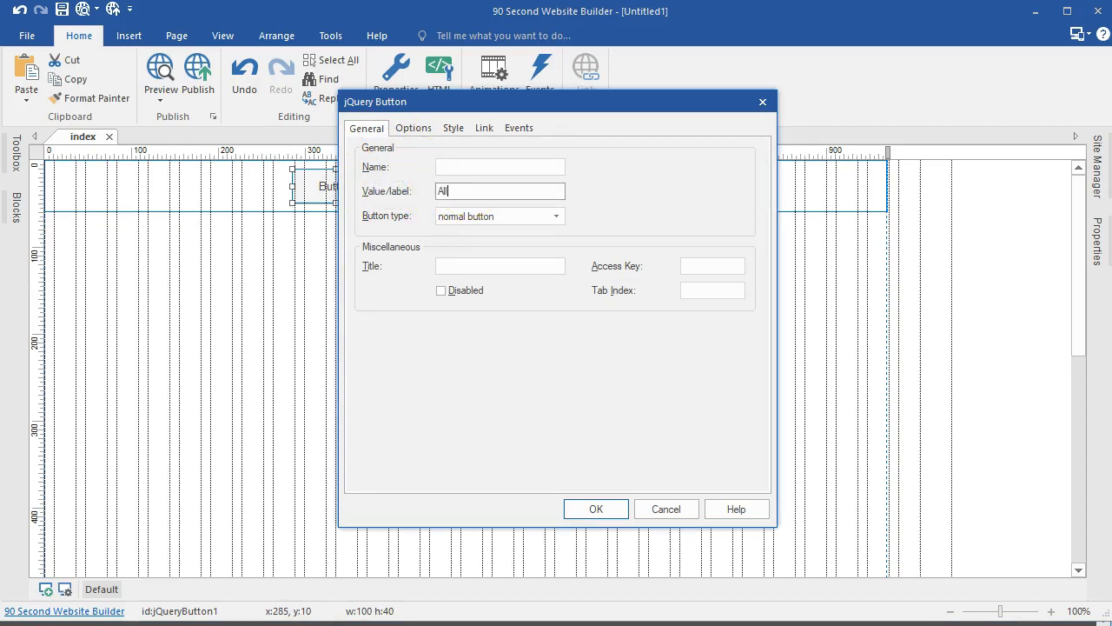
pyautogui.click(591, 509)
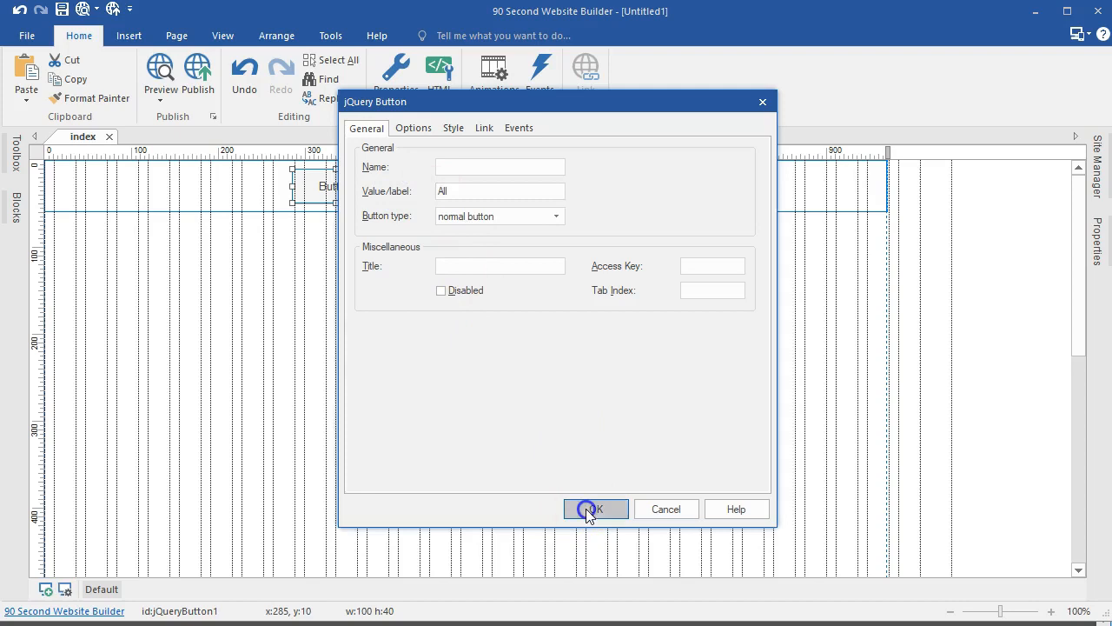
pyautogui.doubleClick(402, 191)
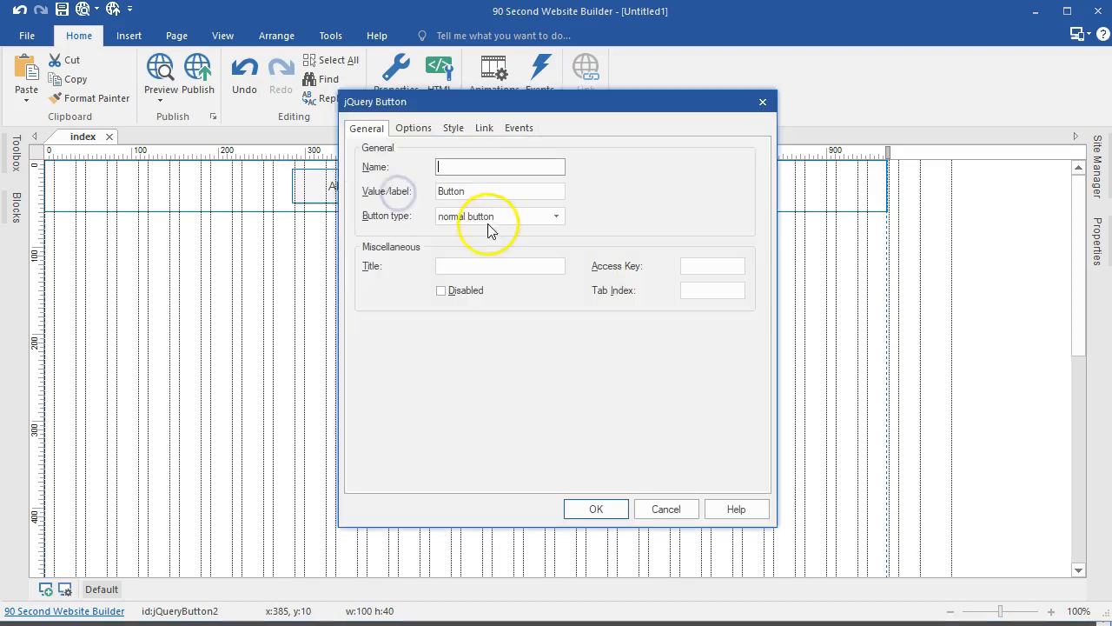
pyautogui.click(391, 193)
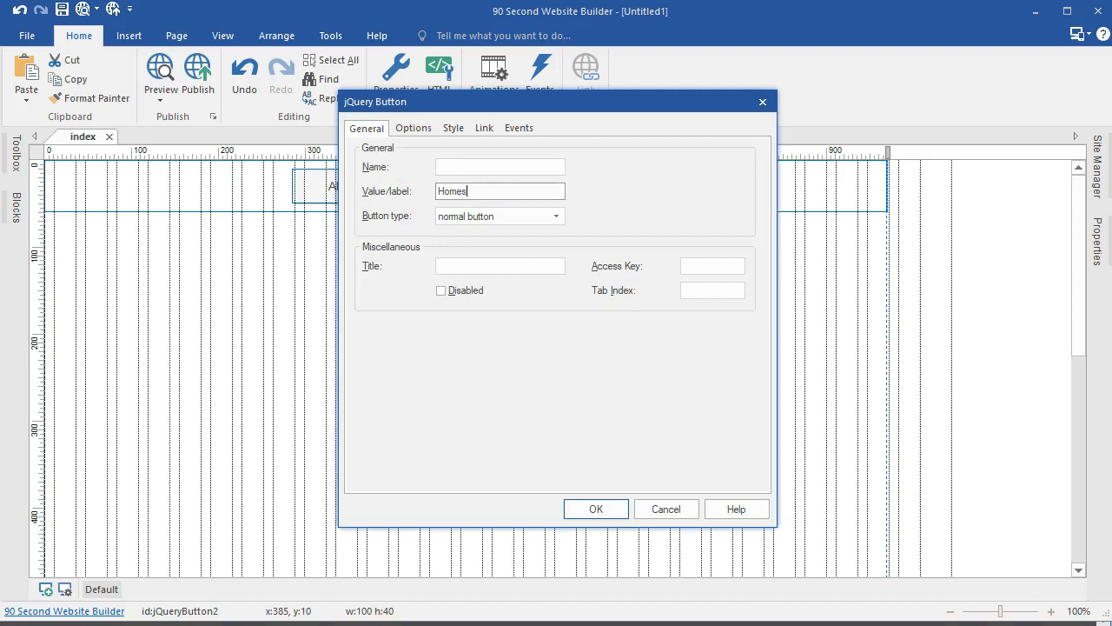
pyautogui.click(596, 510)
# Label the third button in the row Food and the fourth one People.
pyautogui.click(488, 190)
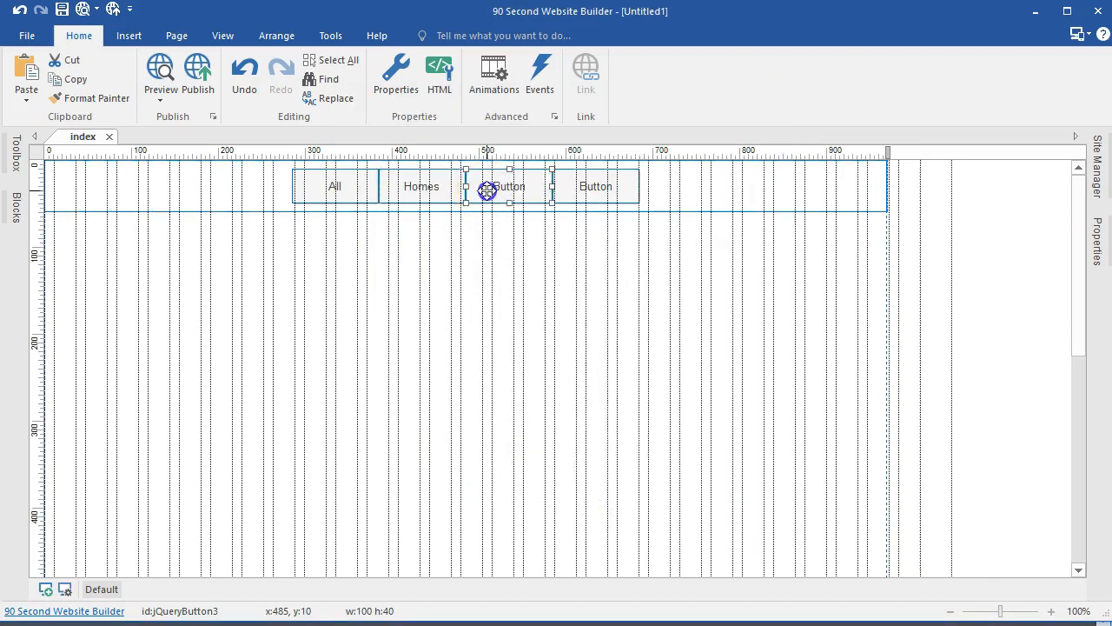
pyautogui.doubleClick(487, 191)
pyautogui.moveTo(492, 190); pyautogui.dragTo(336, 192)
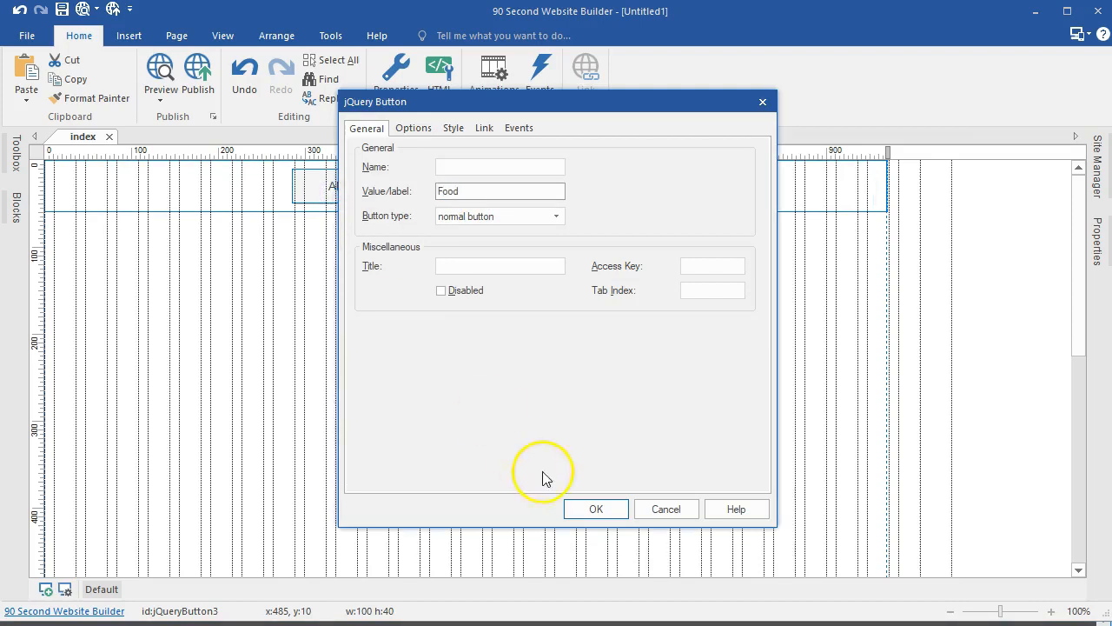
pyautogui.click(596, 510)
pyautogui.click(600, 187)
pyautogui.doubleClick(599, 187)
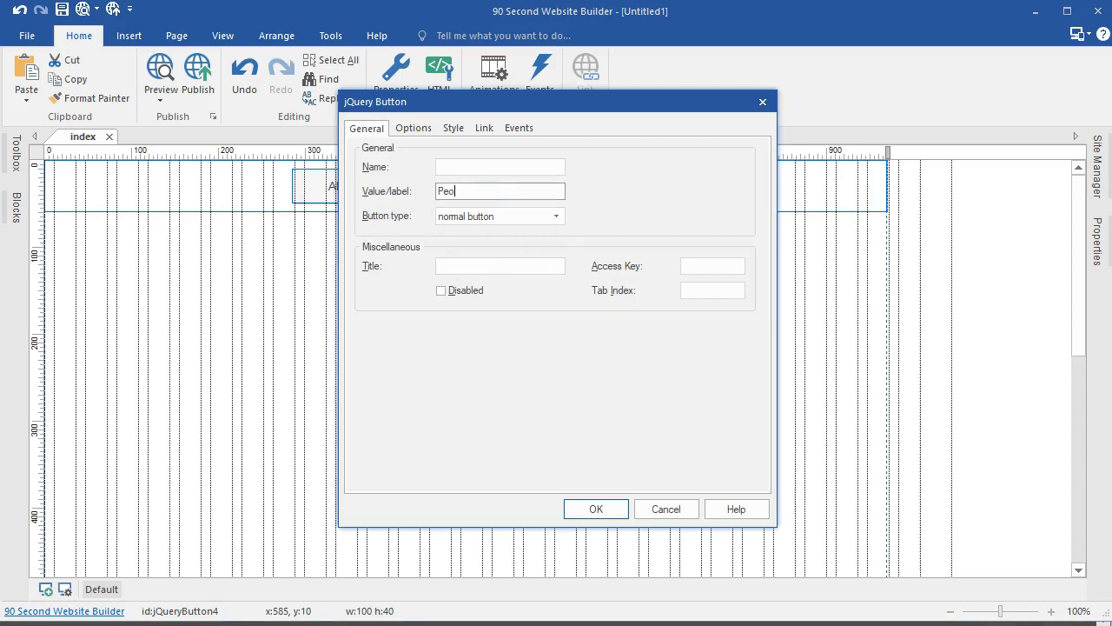
pyautogui.click(596, 510)
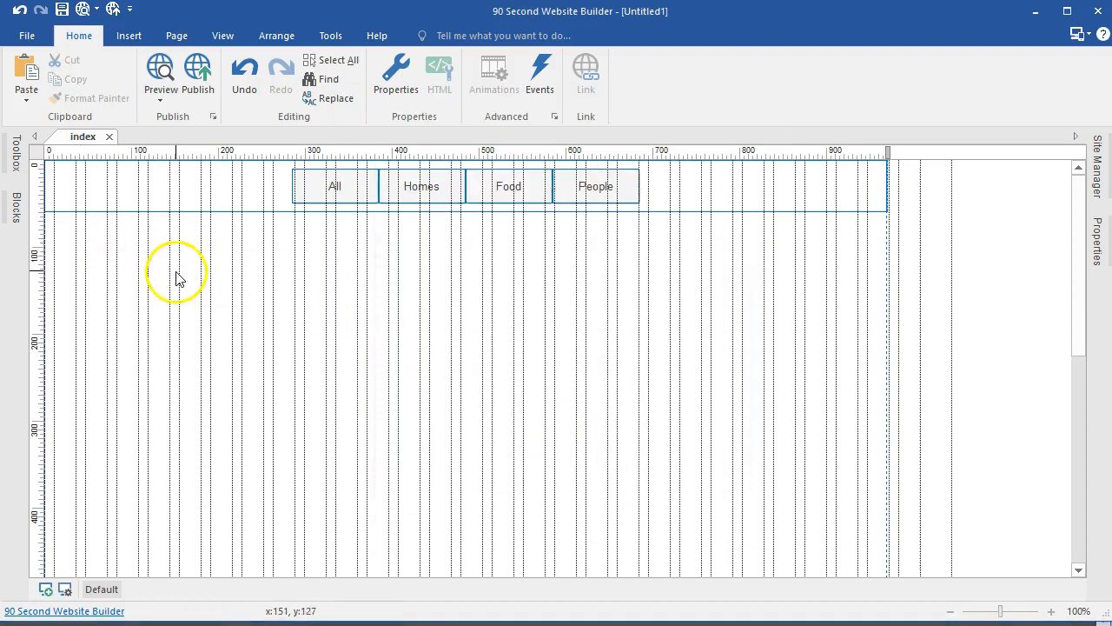
# Find the FlexBox Container object and place one directly below the layout grid.
pyautogui.click(17, 164)
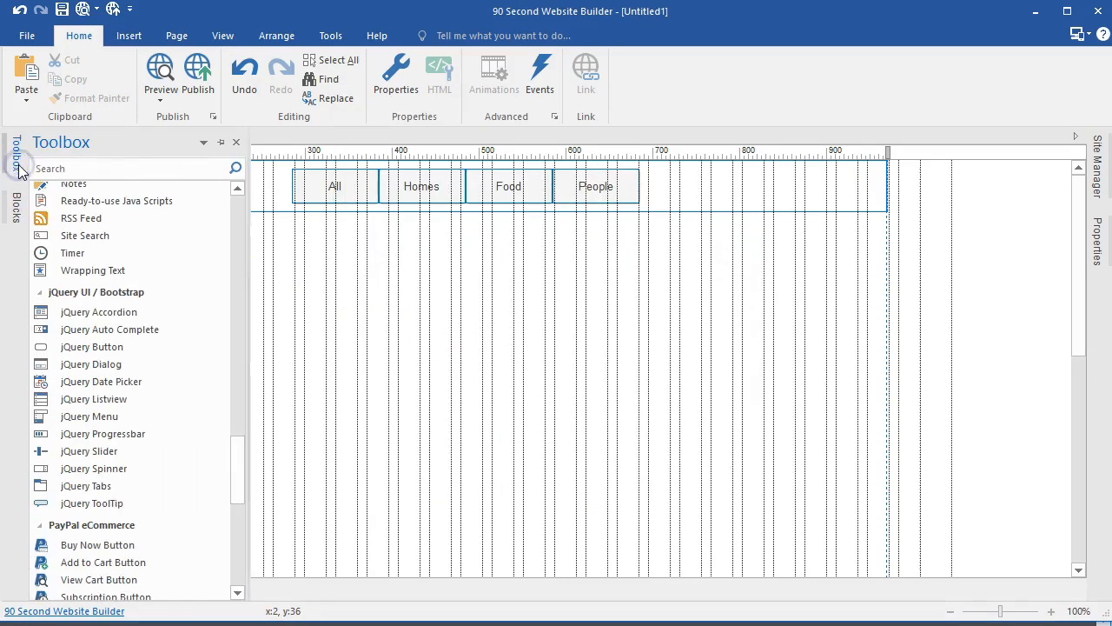
pyautogui.click(104, 166)
pyautogui.write('fle')
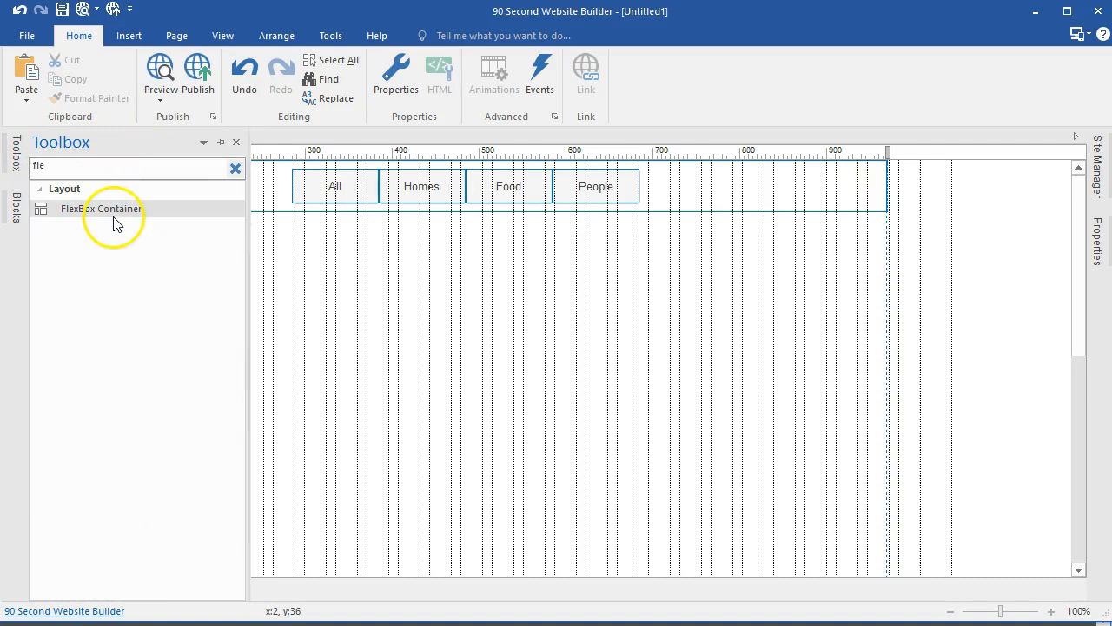
pyautogui.moveTo(112, 217); pyautogui.dragTo(413, 340)
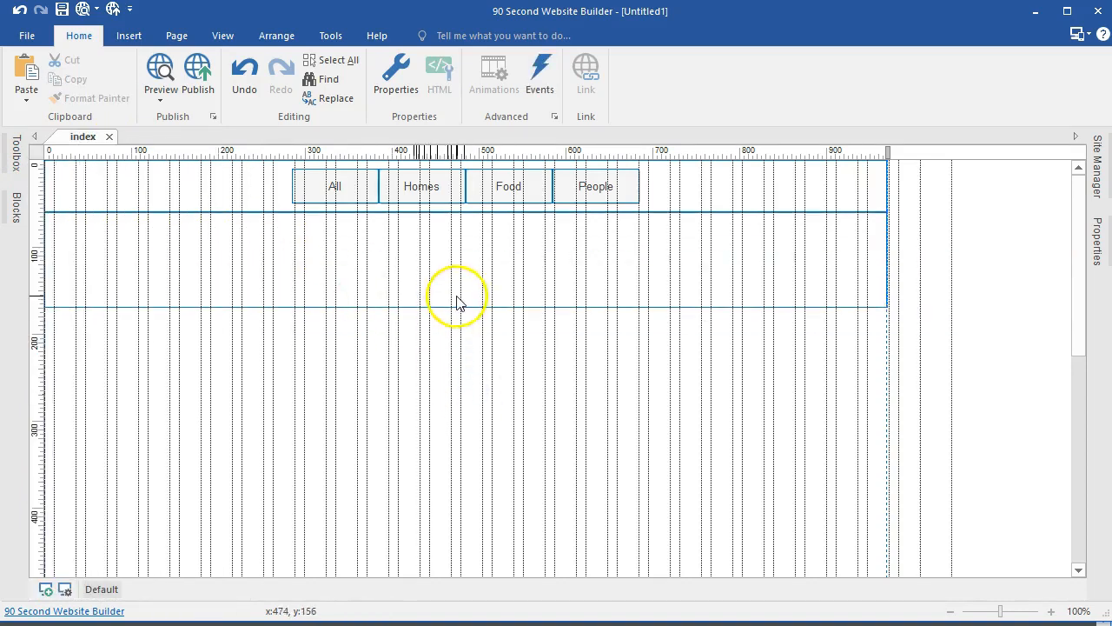
# Set the FlexBox container to flex wrap wrap, justify content center, align items flex-start and align content flex-start.
pyautogui.doubleClick(450, 267)
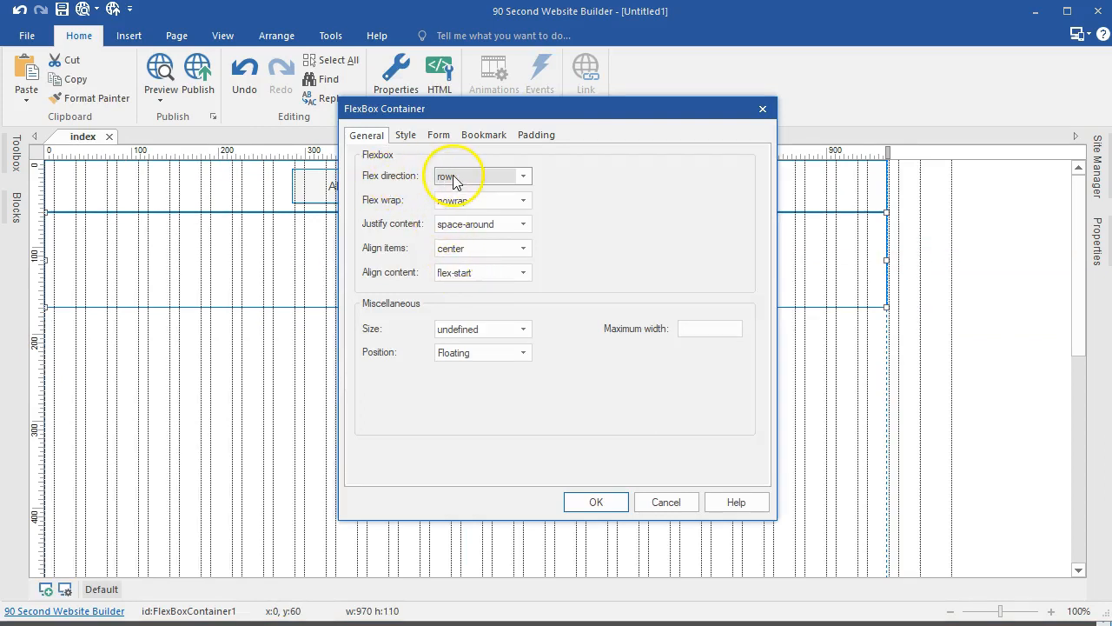
pyautogui.click(470, 202)
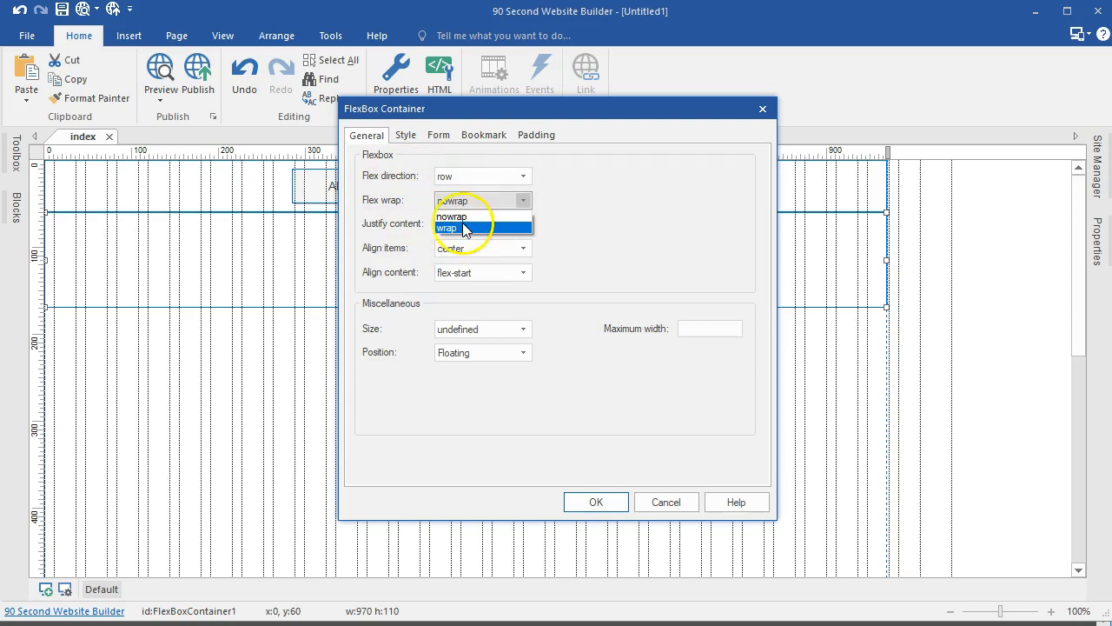
pyautogui.click(465, 229)
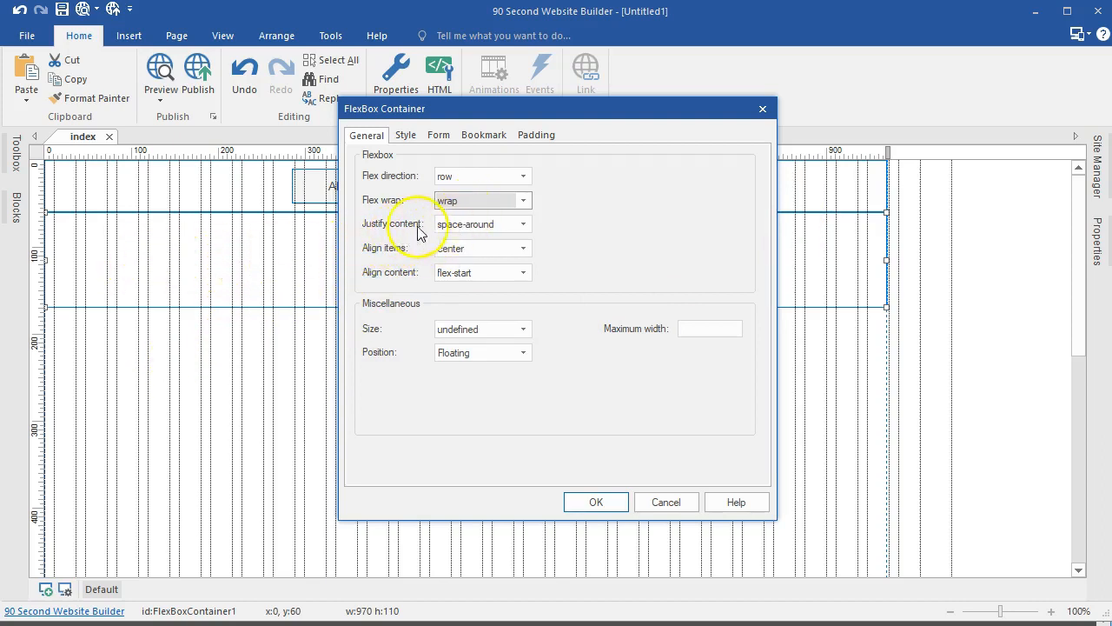
pyautogui.click(455, 223)
pyautogui.click(456, 258)
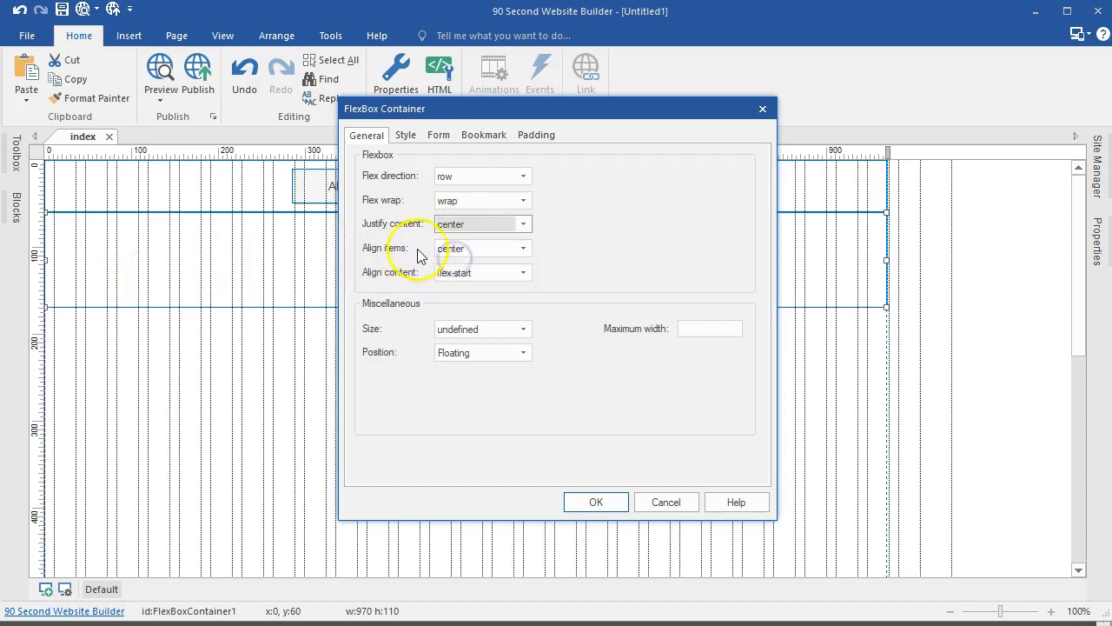
pyautogui.click(450, 249)
pyautogui.click(456, 265)
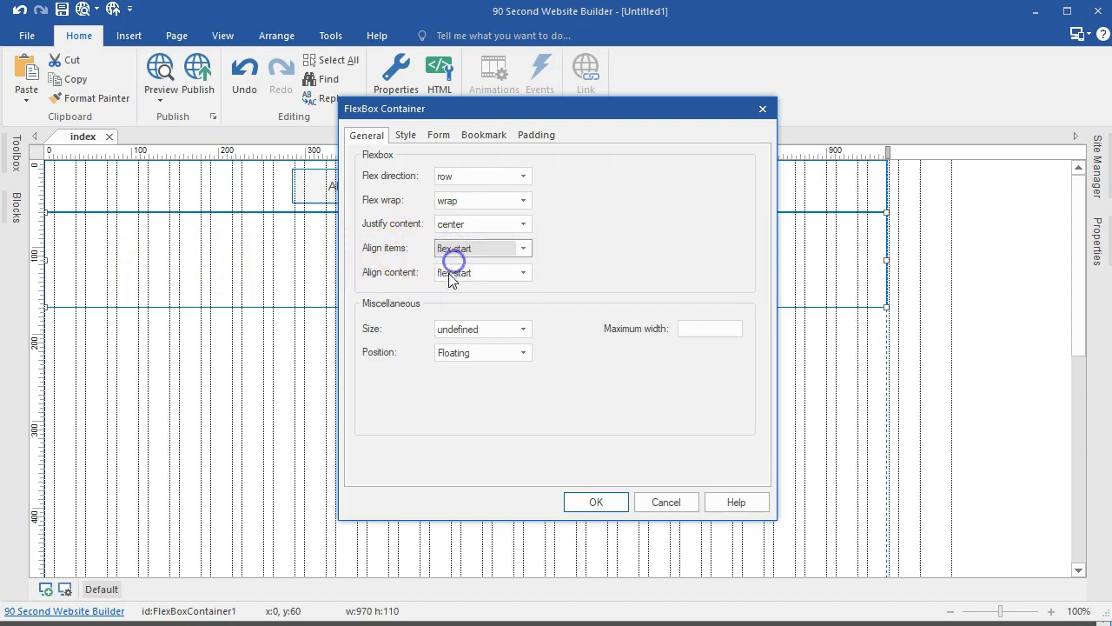
pyautogui.click(453, 272)
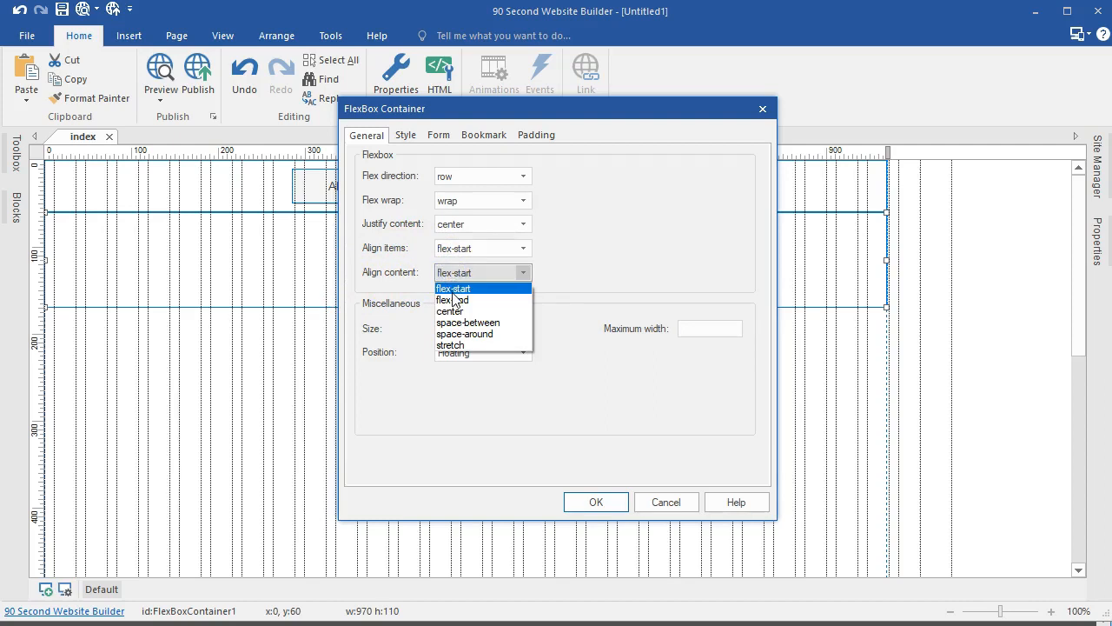
pyautogui.click(521, 290)
# Set the FlexBox container's maximum width to 1024, leave its size undefined and apply the properties.
pyautogui.click(694, 327)
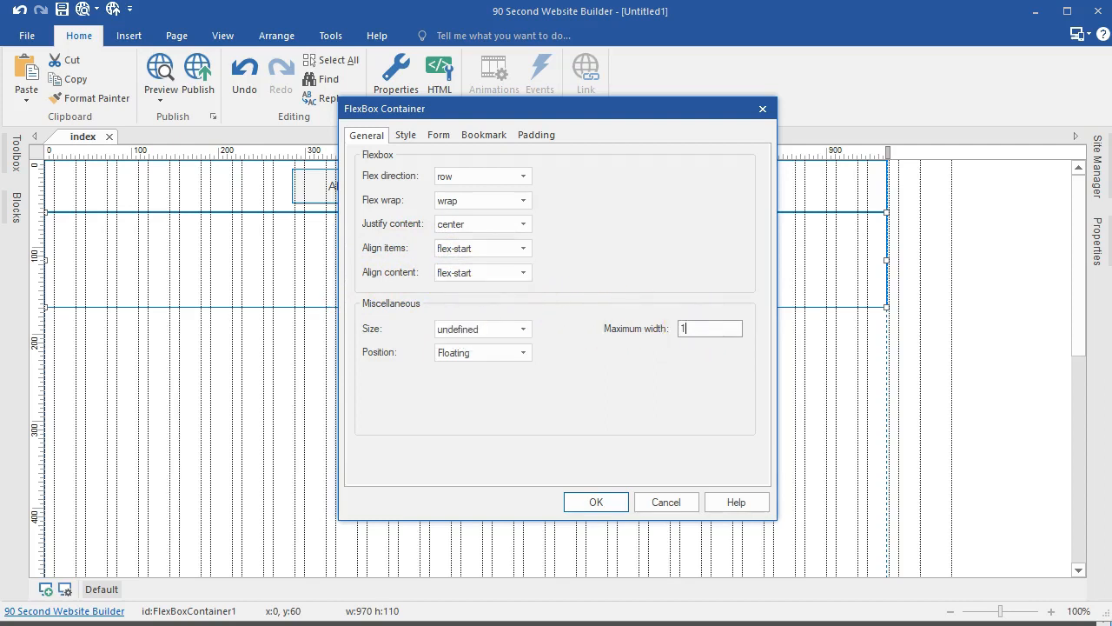
pyautogui.click(511, 328)
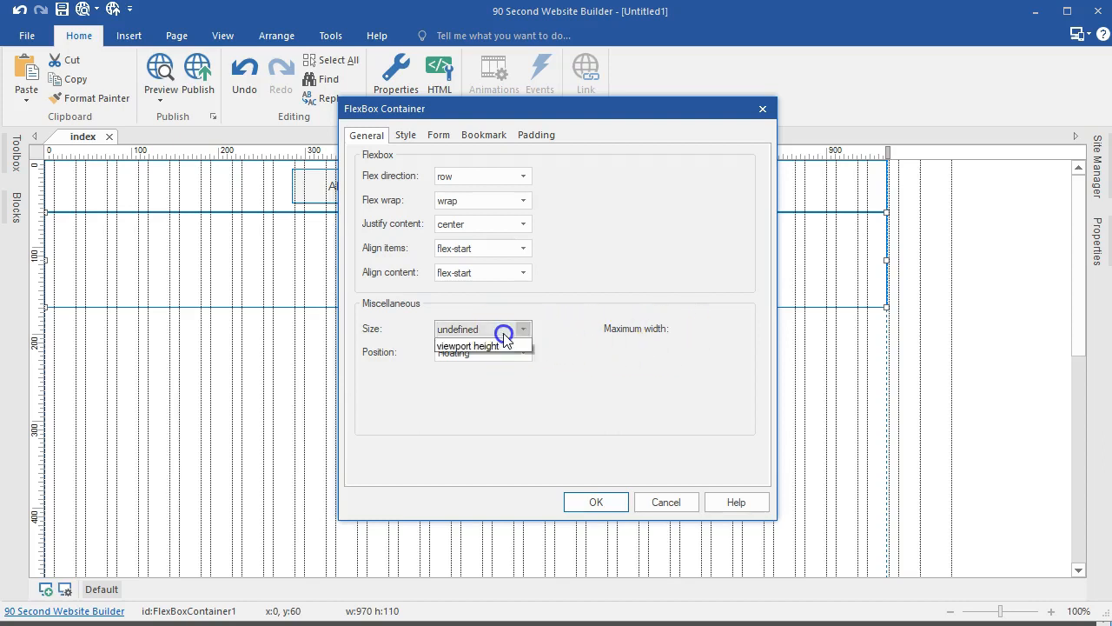
pyautogui.click(499, 345)
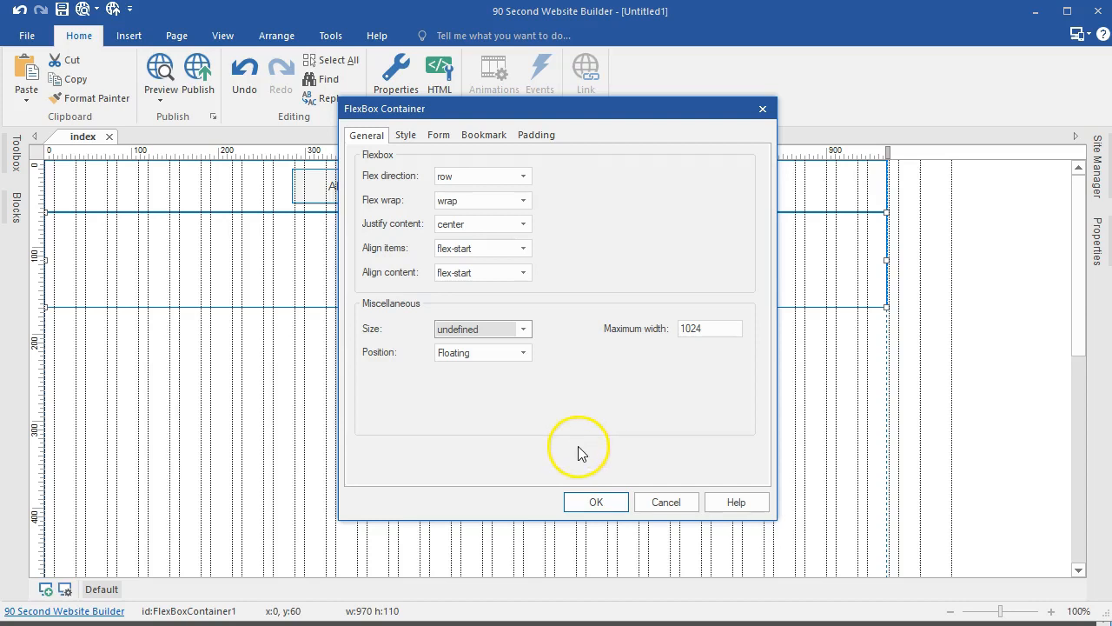
pyautogui.click(591, 502)
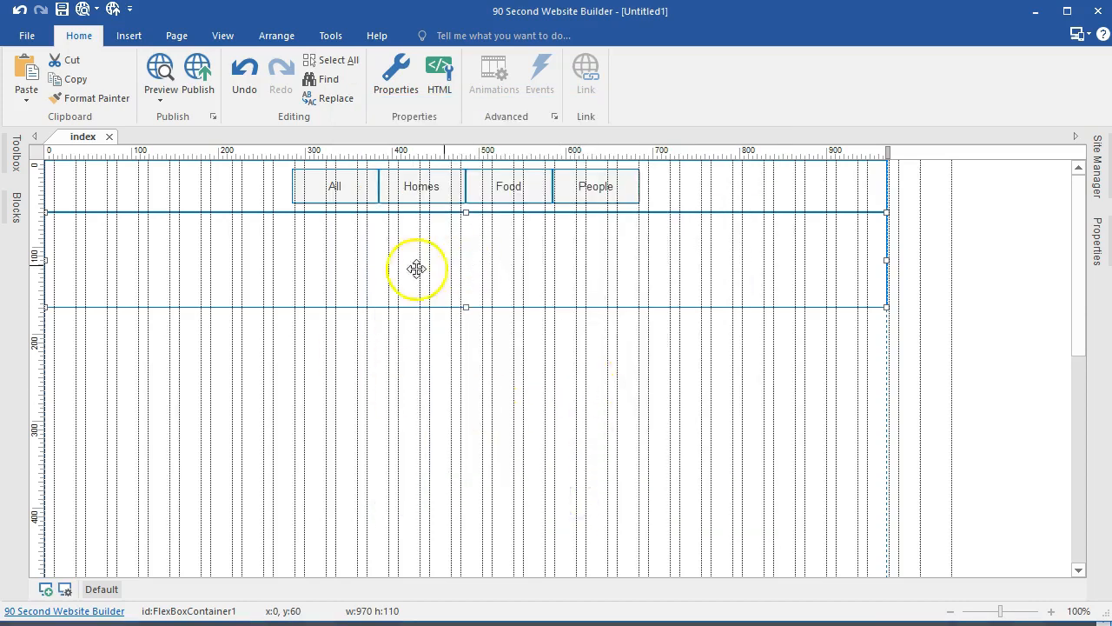
# Insert the image eat-1237431_640 from the food folder onto the page over the FlexBox container.
pyautogui.click(18, 166)
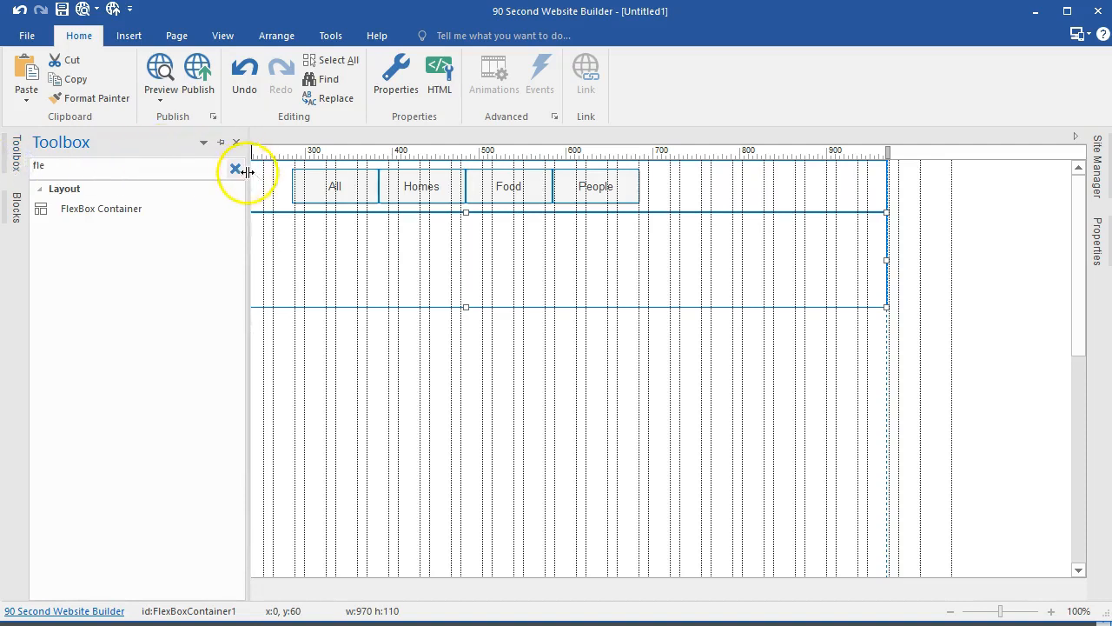
pyautogui.click(235, 169)
pyautogui.scroll(-3, 78, 313)
pyautogui.moveTo(80, 334); pyautogui.dragTo(306, 322)
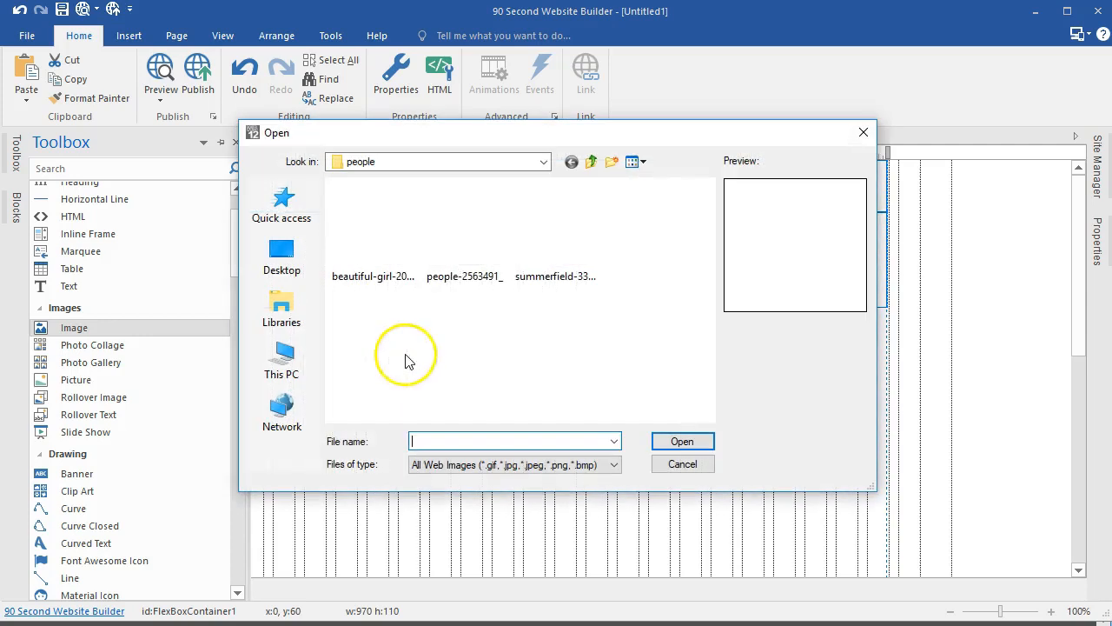
pyautogui.click(591, 162)
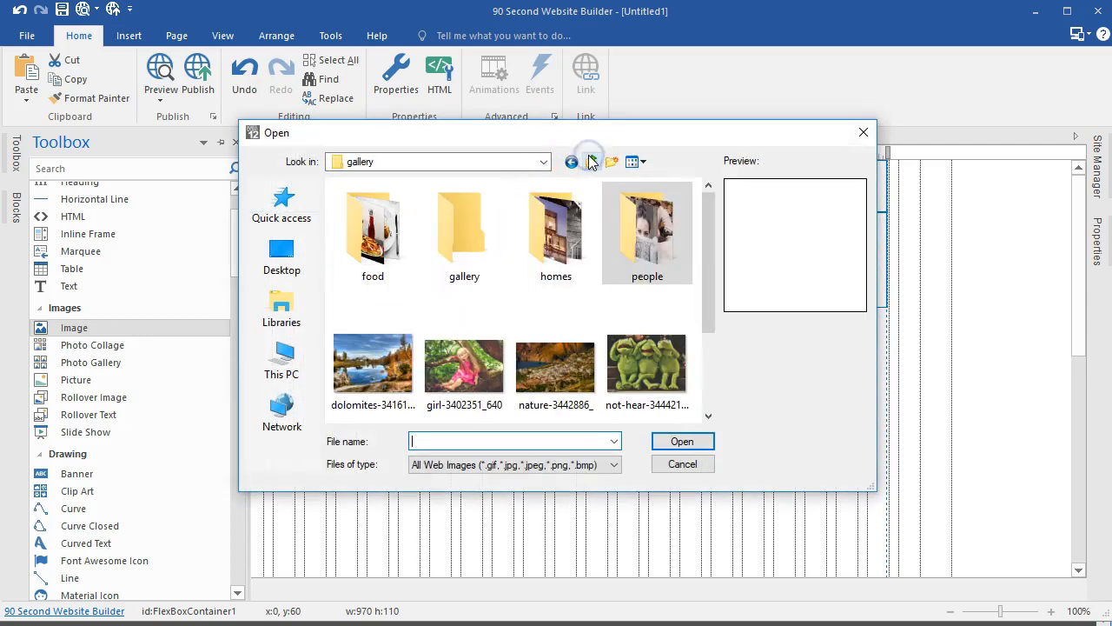
pyautogui.click(372, 274)
pyautogui.doubleClick(369, 257)
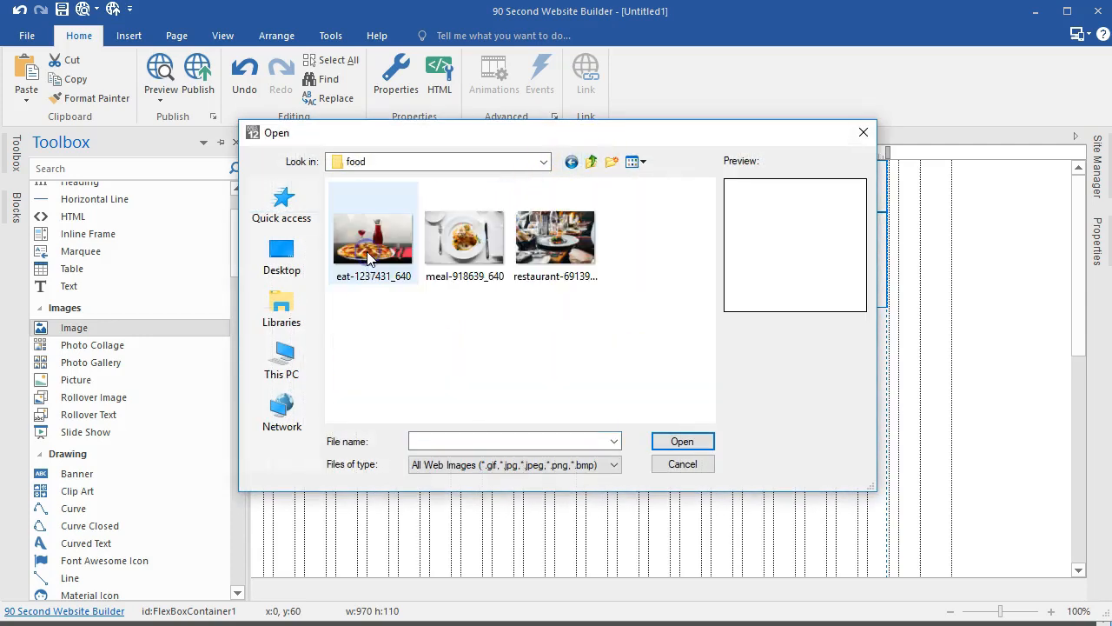
pyautogui.click(365, 264)
pyautogui.click(702, 441)
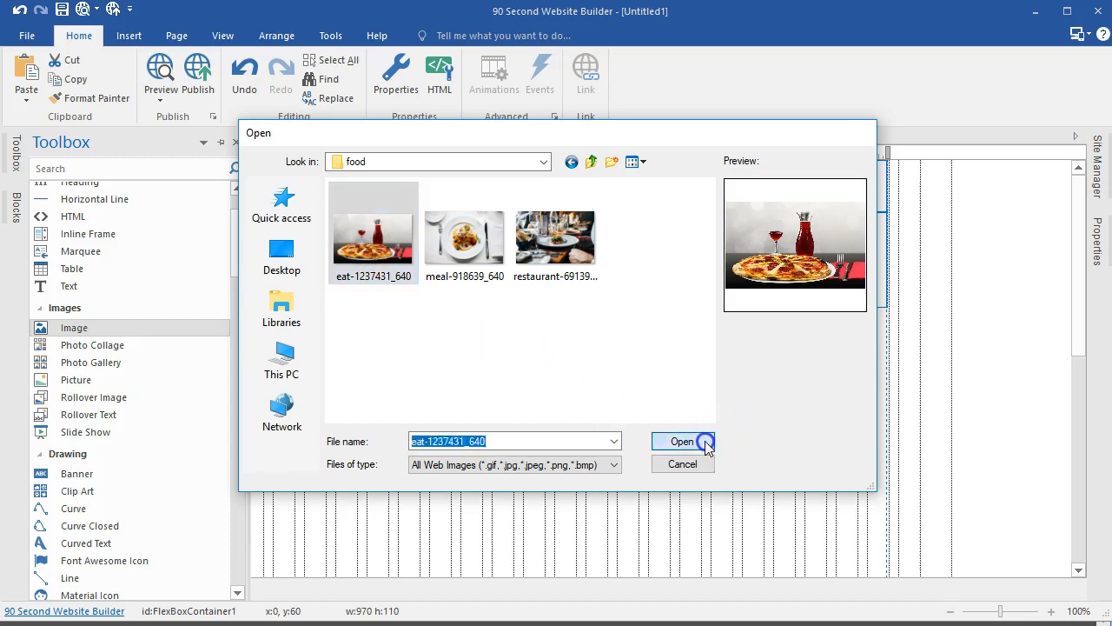
pyautogui.moveTo(594, 409); pyautogui.dragTo(374, 327)
# Shrink the pizza image to about 290 by 185 pixels and shift it slightly up and left.
pyautogui.scroll(-1, 522, 391)
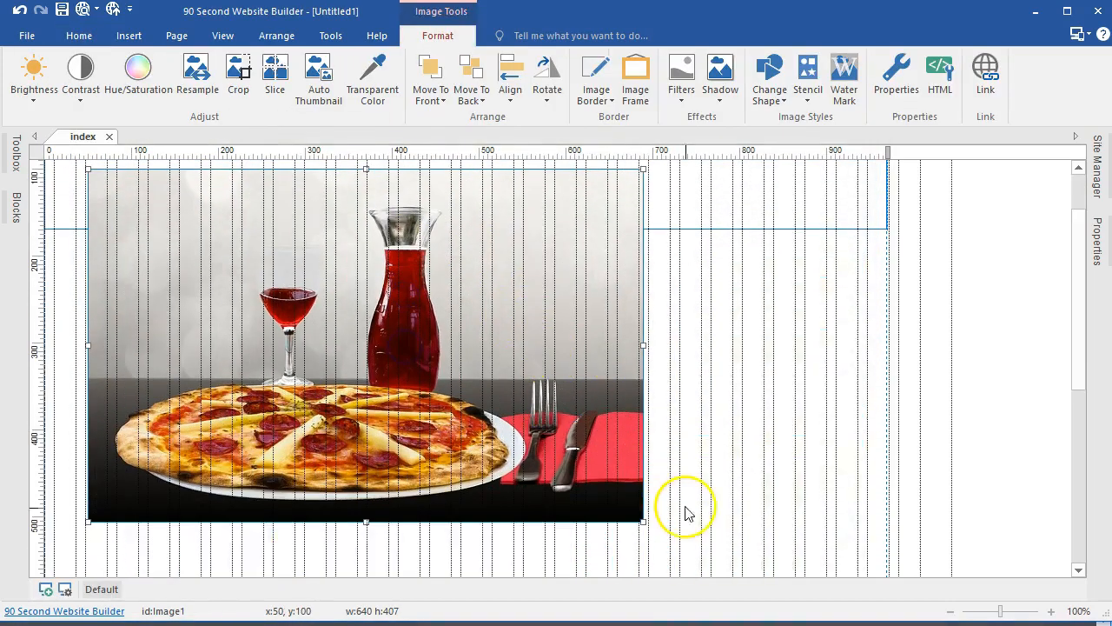
pyautogui.moveTo(643, 521); pyautogui.dragTo(340, 340)
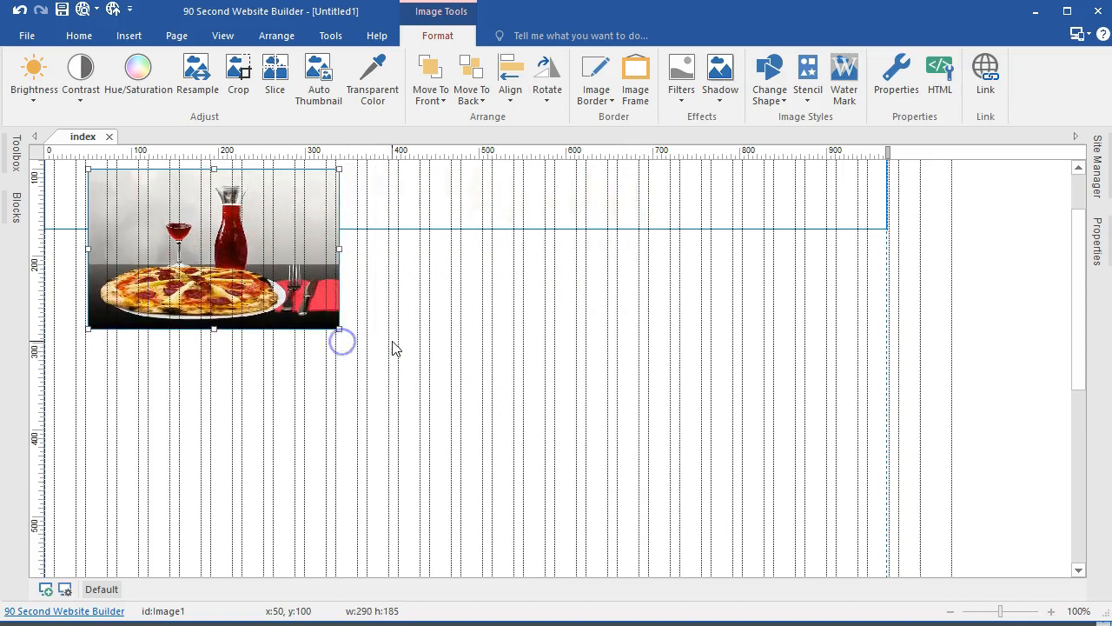
pyautogui.scroll(1, 343, 340)
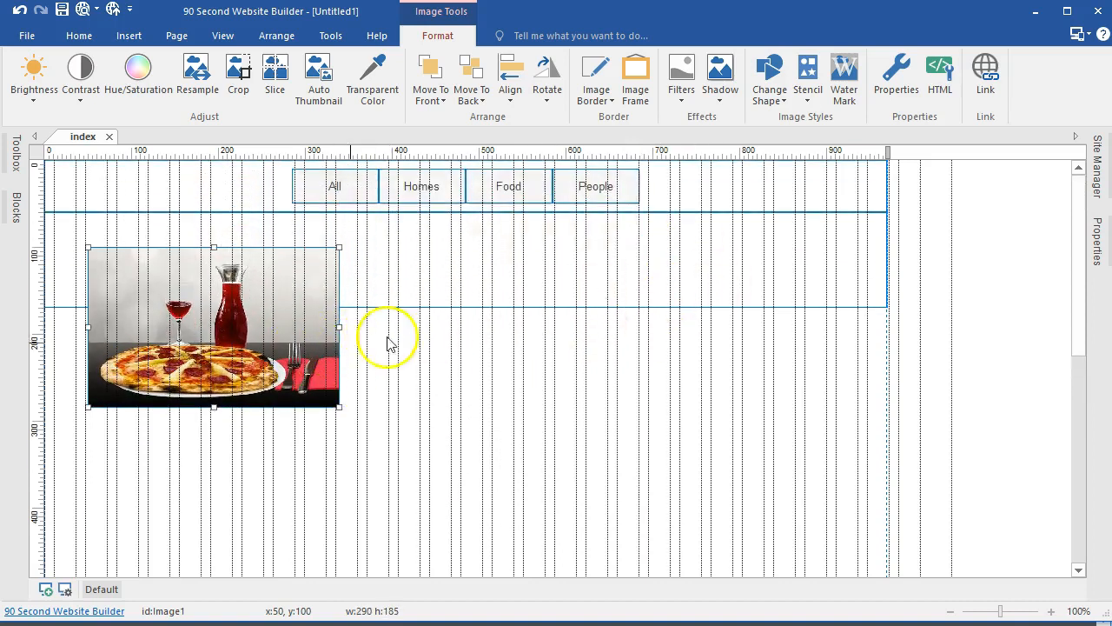
pyautogui.moveTo(317, 332); pyautogui.dragTo(303, 327)
# Copy the pizza image and paste two duplicates onto the page.
pyautogui.click(243, 358)
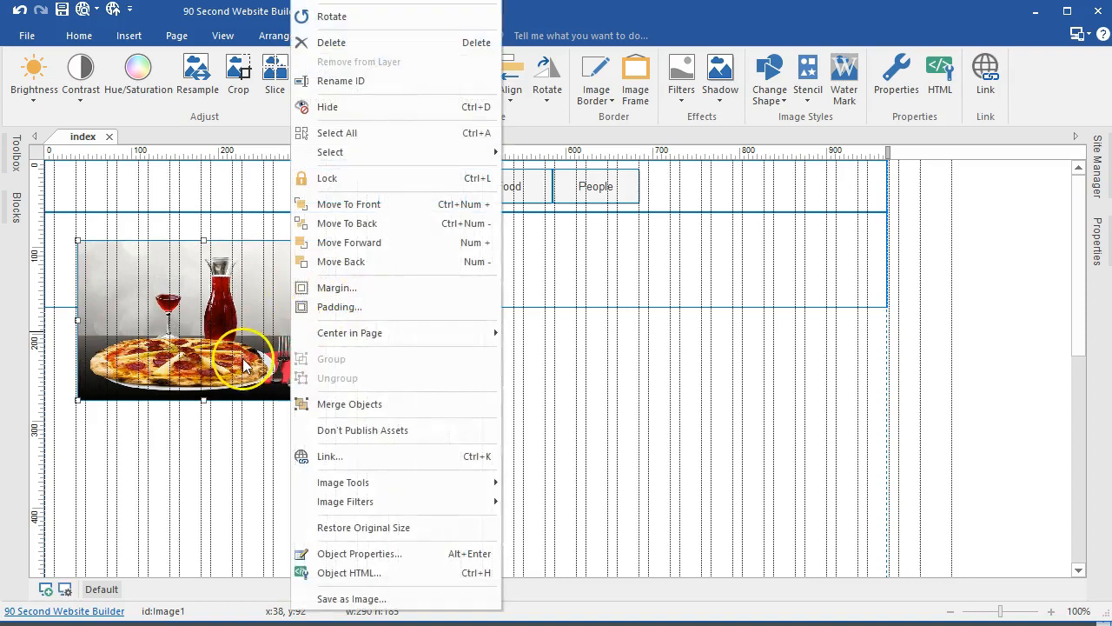
pyautogui.click(464, 339)
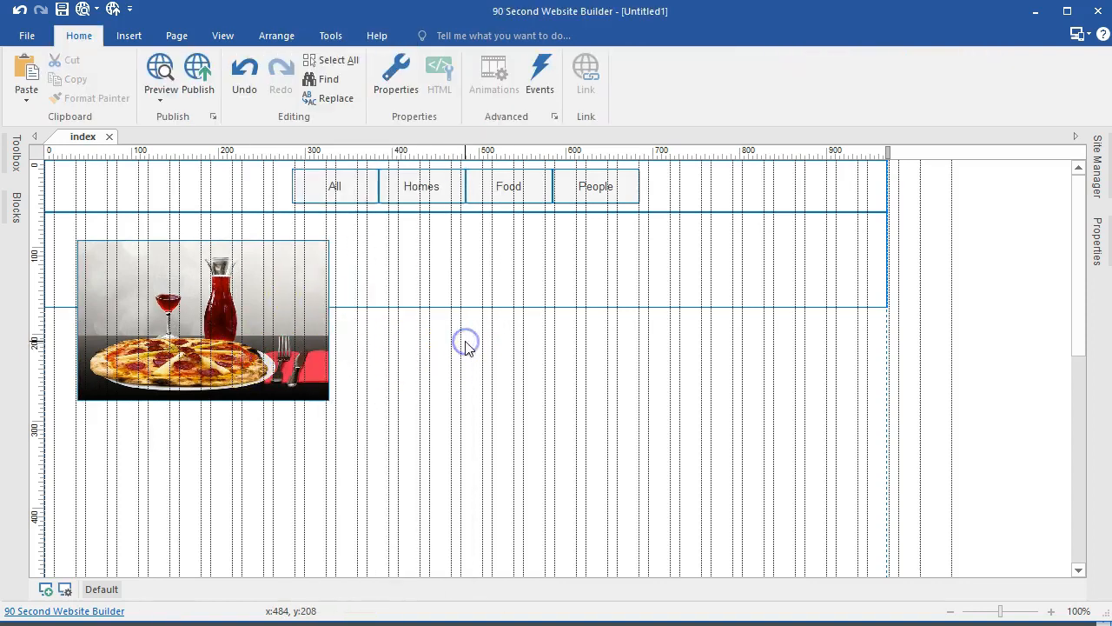
pyautogui.hotkey('ctrl', 'v')
pyautogui.click(401, 405)
pyautogui.moveTo(605, 411); pyautogui.dragTo(449, 361)
pyautogui.click(611, 398)
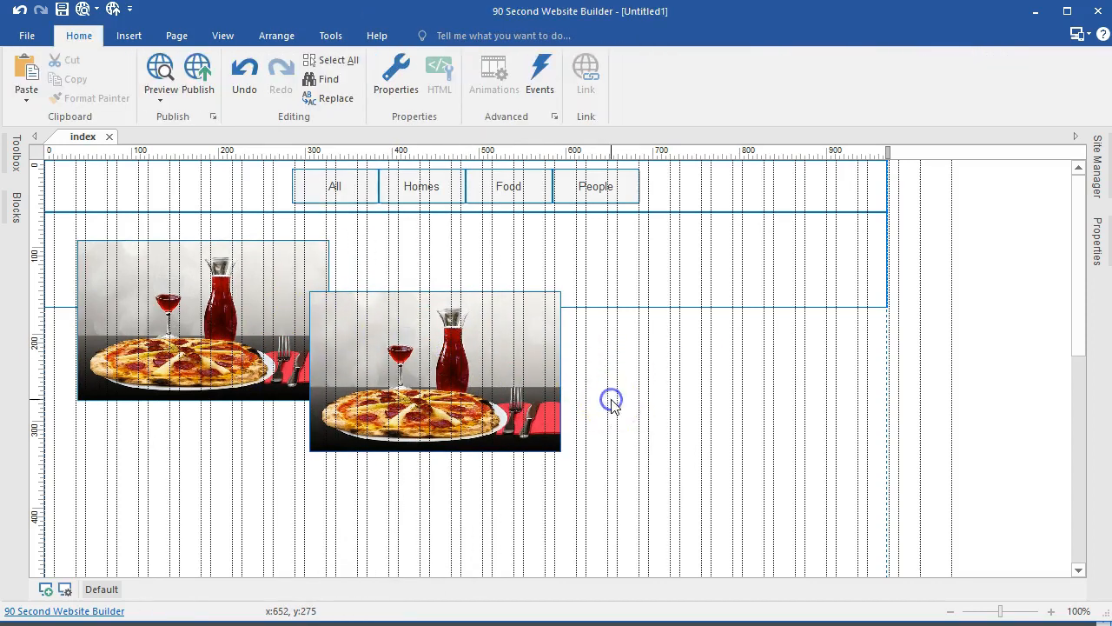
pyautogui.hotkey('ctrl', 'v')
pyautogui.click(500, 502)
# Move the three pizza images into the FlexBox container so they sit side by side in one row.
pyautogui.moveTo(198, 312); pyautogui.dragTo(230, 253)
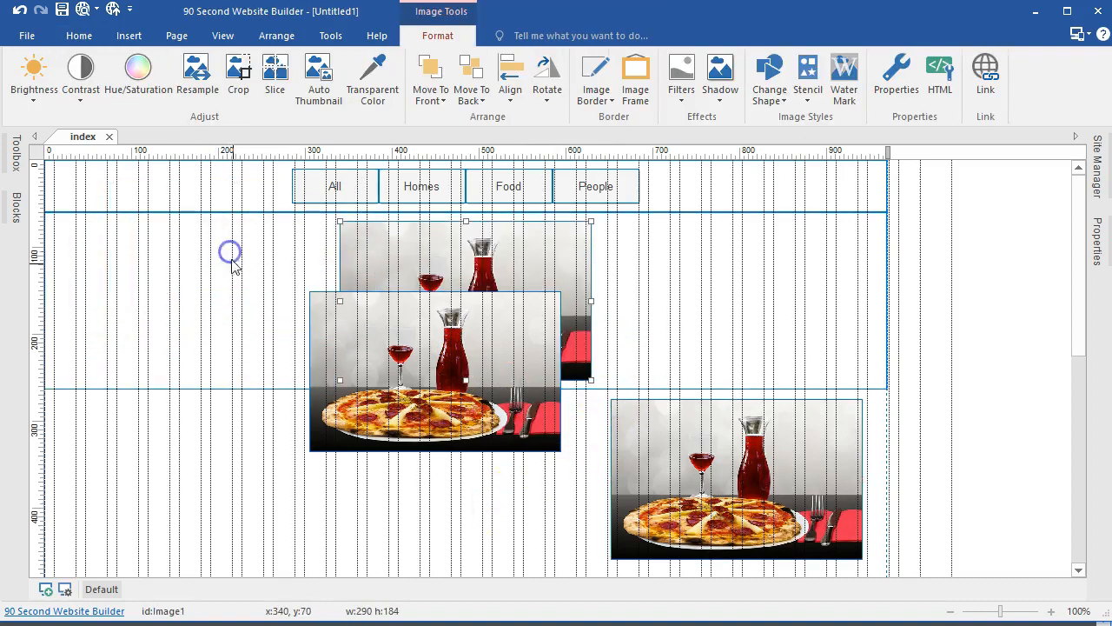
pyautogui.moveTo(456, 392); pyautogui.dragTo(640, 372)
pyautogui.moveTo(703, 452); pyautogui.dragTo(718, 308)
pyautogui.click(608, 444)
# Duplicate the row of three images and place the copies in the FlexBox container as a second row.
pyautogui.click(258, 310)
pyautogui.keyDown('shift'); pyautogui.click(394, 305); pyautogui.keyUp('shift')
pyautogui.keyDown('shift'); pyautogui.click(651, 288); pyautogui.keyUp('shift')
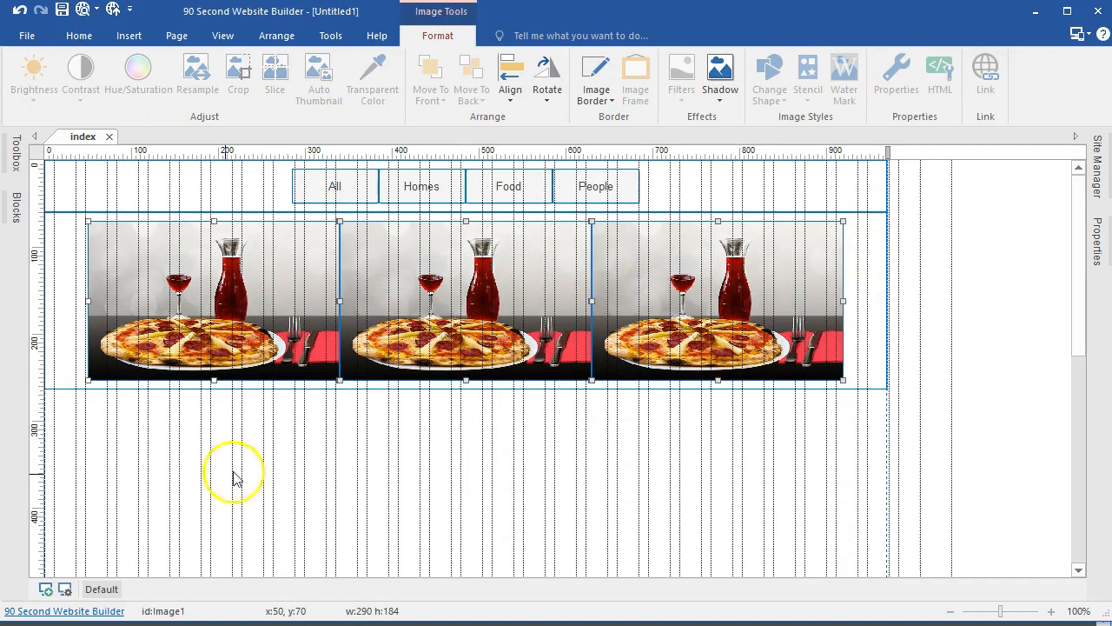
pyautogui.click(179, 430)
pyautogui.hotkey('ctrl', 'v')
pyautogui.moveTo(346, 493); pyautogui.dragTo(330, 385)
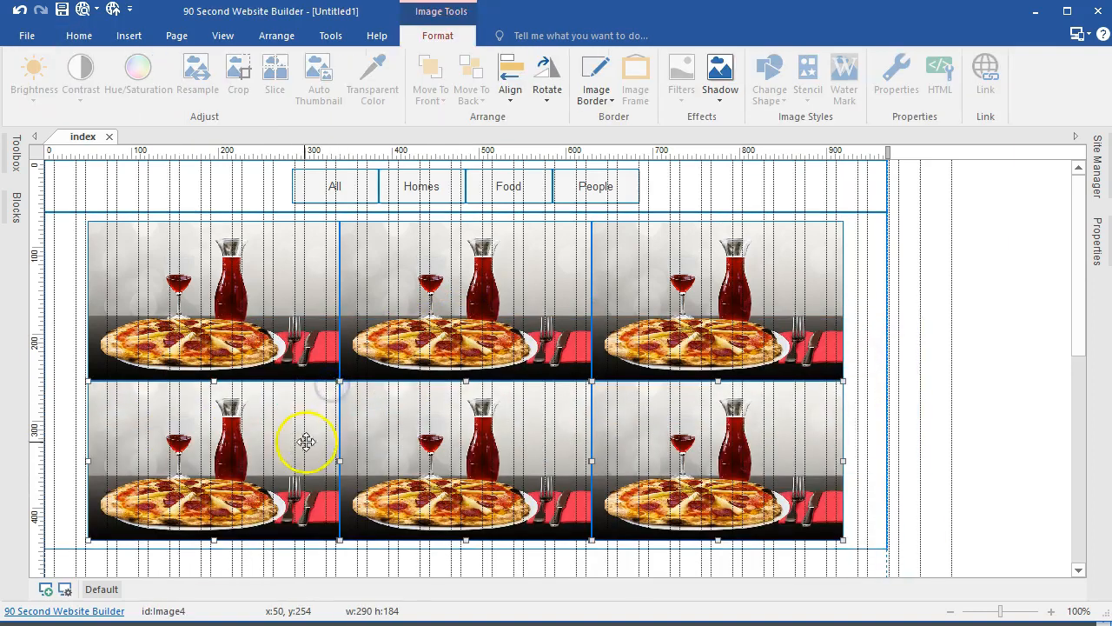
# Paste another set of three images and place it in the FlexBox container as a third row.
pyautogui.scroll(-4, 309, 440)
pyautogui.click(169, 425)
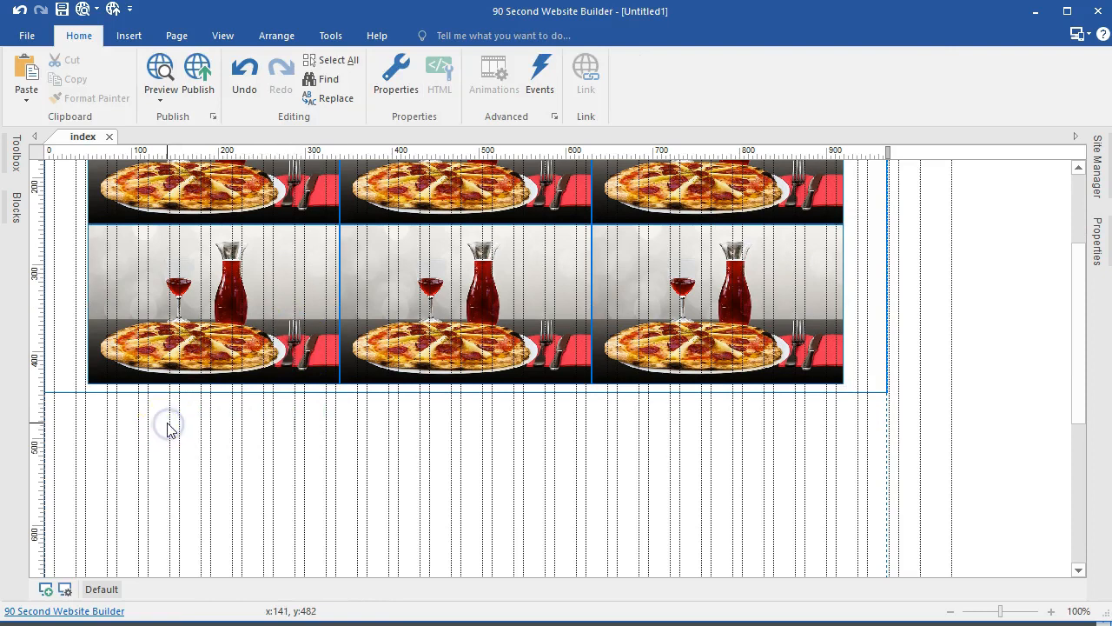
pyautogui.hotkey('ctrl', 'v')
pyautogui.moveTo(311, 481); pyautogui.dragTo(276, 389)
# Replace the middle image in the first row with the house-2187170 picture from the homes folder.
pyautogui.scroll(3, 733, 392)
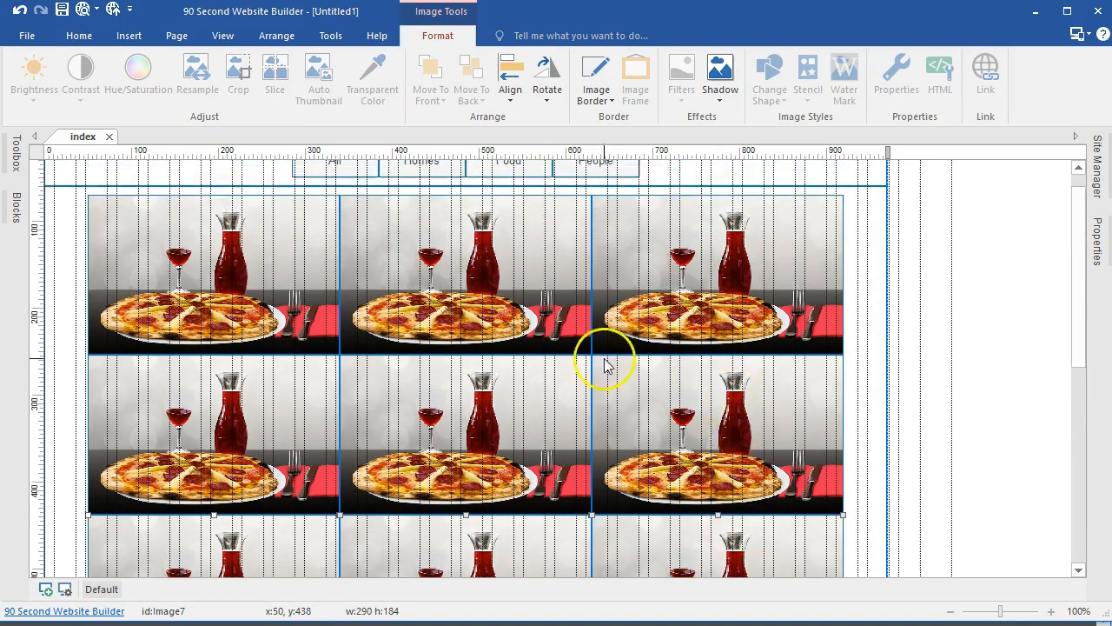
pyautogui.click(452, 300)
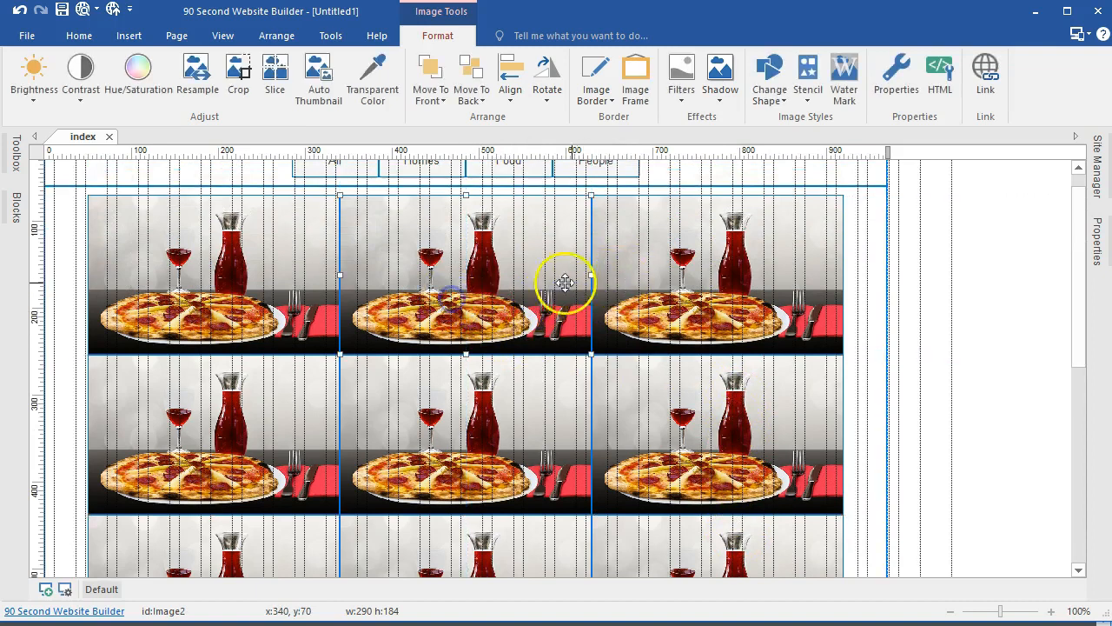
pyautogui.doubleClick(509, 286)
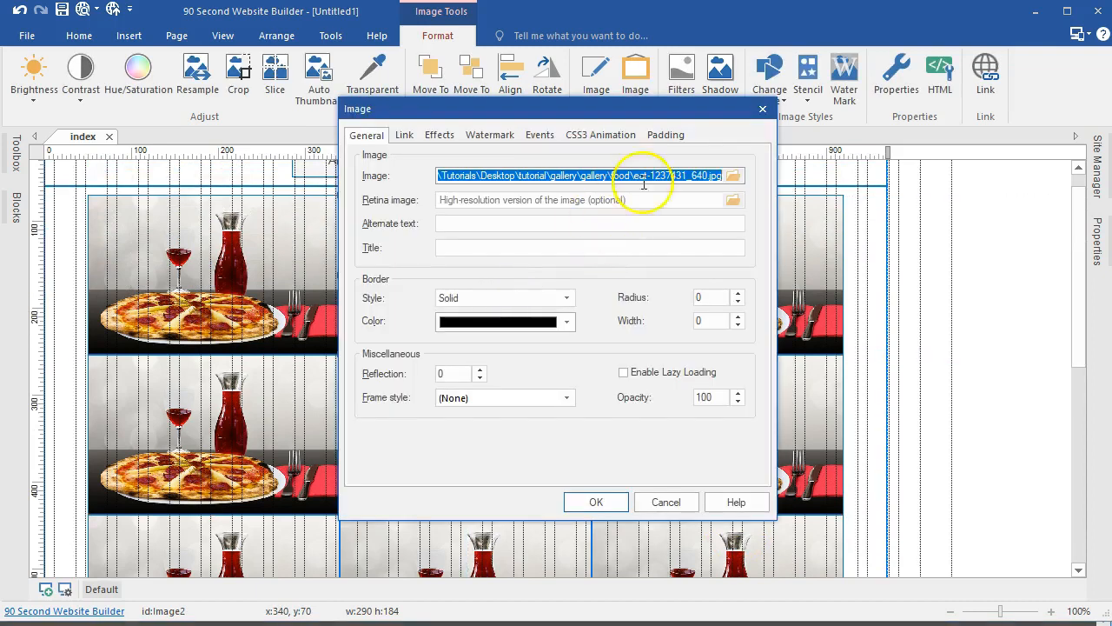
pyautogui.click(732, 175)
pyautogui.click(591, 162)
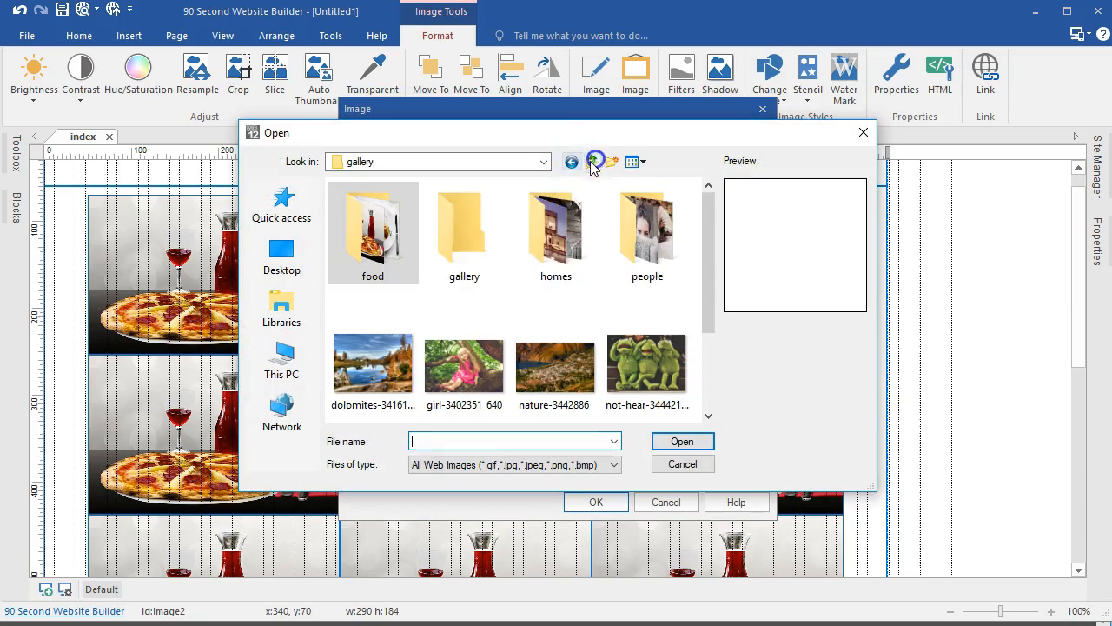
pyautogui.doubleClick(556, 233)
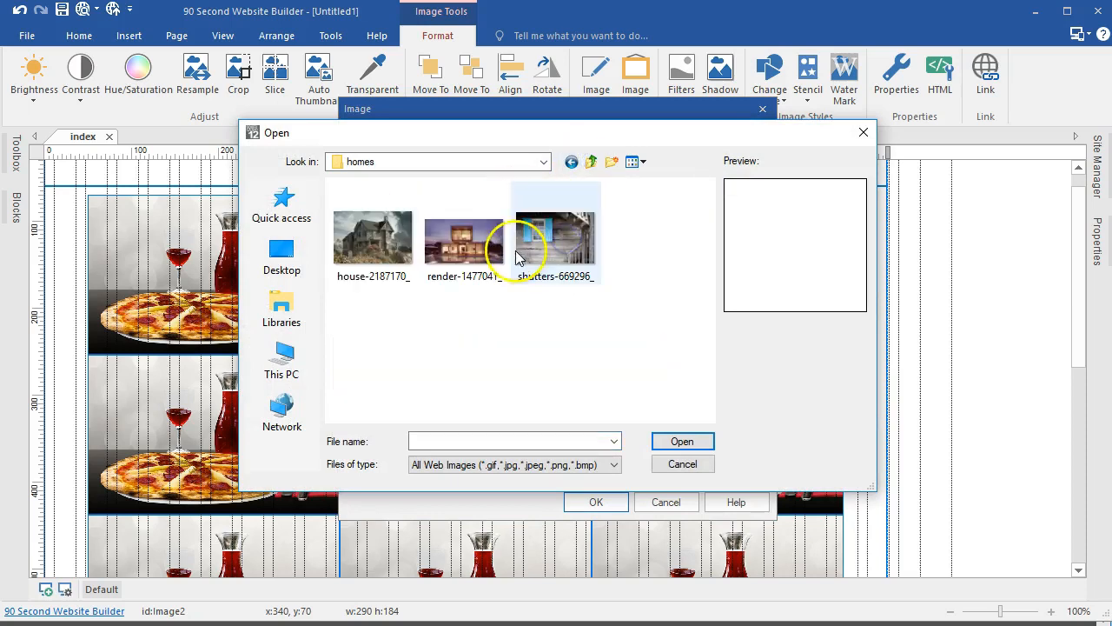
pyautogui.doubleClick(394, 259)
pyautogui.click(597, 504)
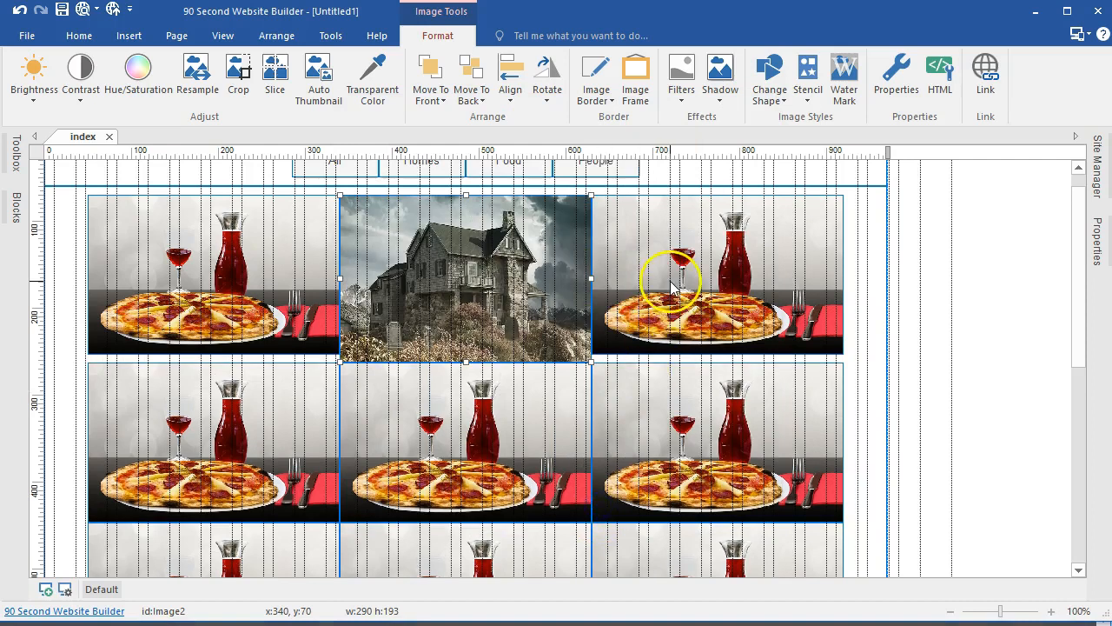
# Replace the third image in the first row with the people-2563491 picture from the people folder.
pyautogui.doubleClick(660, 285)
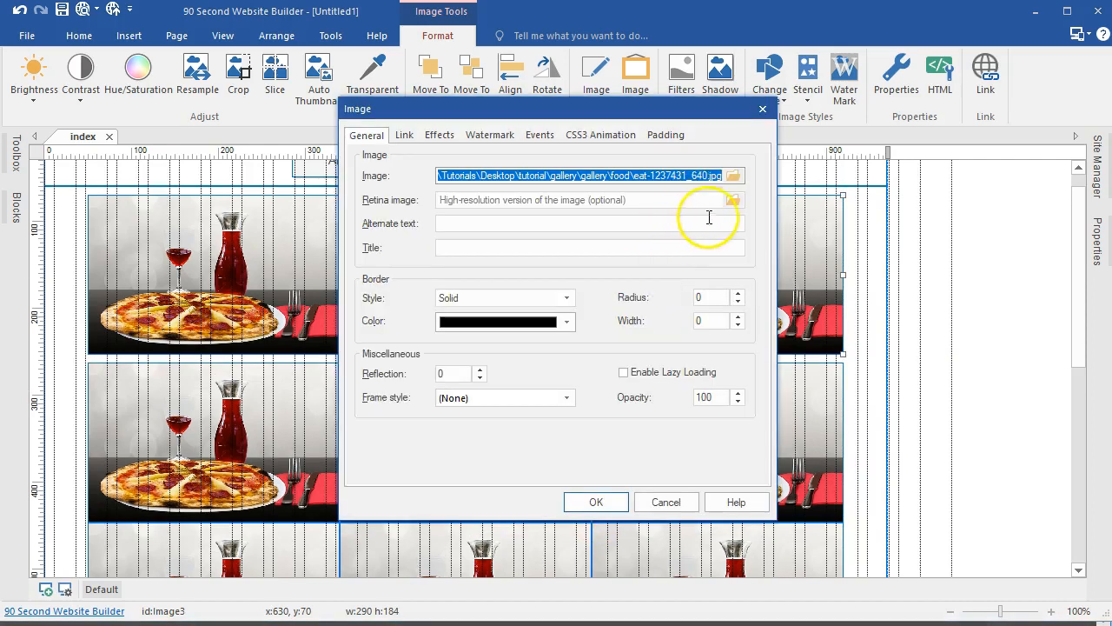
pyautogui.click(728, 177)
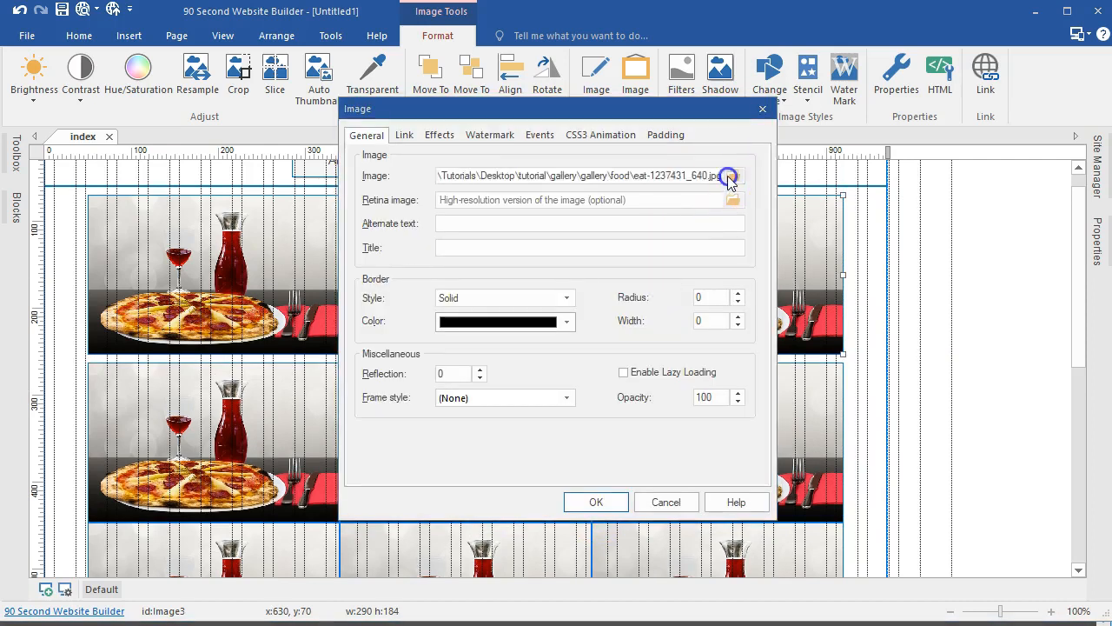
pyautogui.click(600, 163)
pyautogui.doubleClick(638, 224)
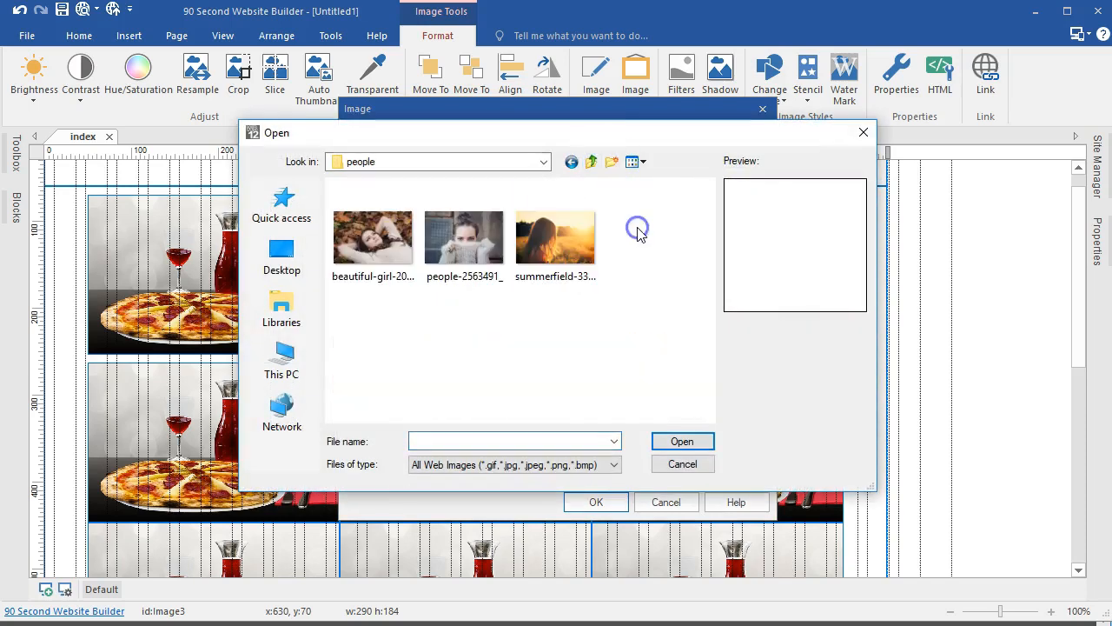
pyautogui.doubleClick(473, 251)
pyautogui.click(622, 503)
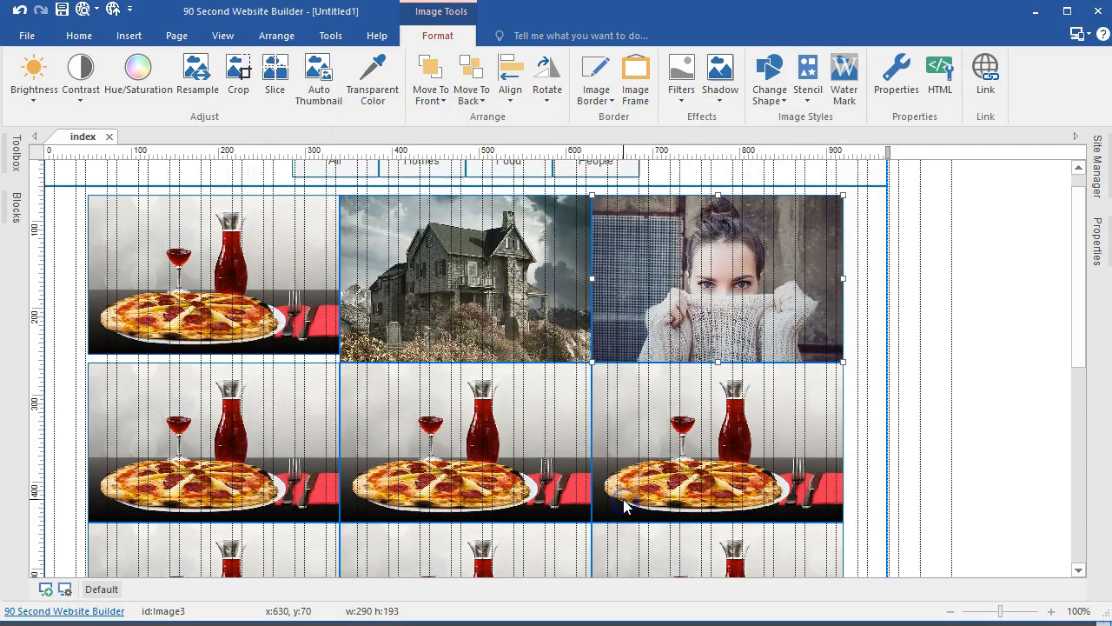
# Try to stretch the first image in the top row downward and review its general and link properties.
pyautogui.click(309, 322)
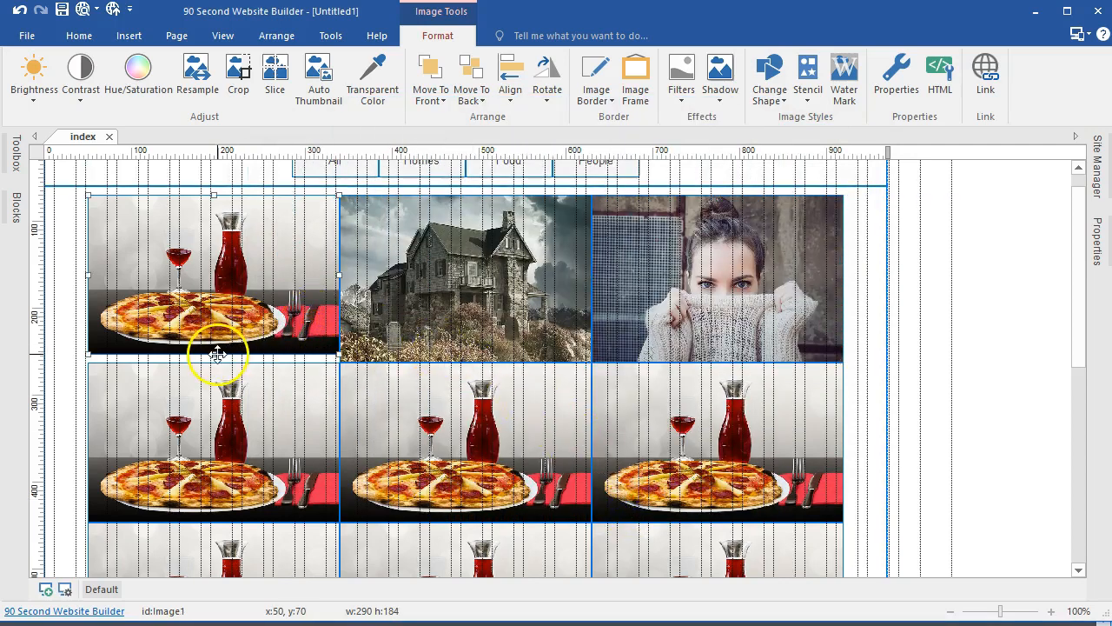
pyautogui.moveTo(215, 354); pyautogui.dragTo(216, 362)
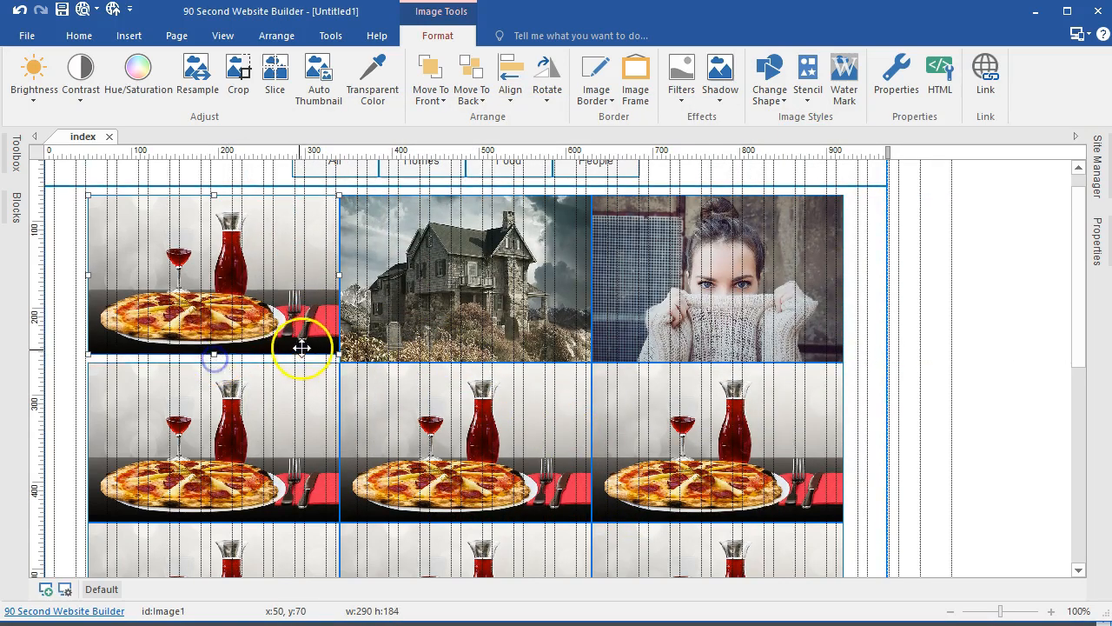
pyautogui.doubleClick(315, 316)
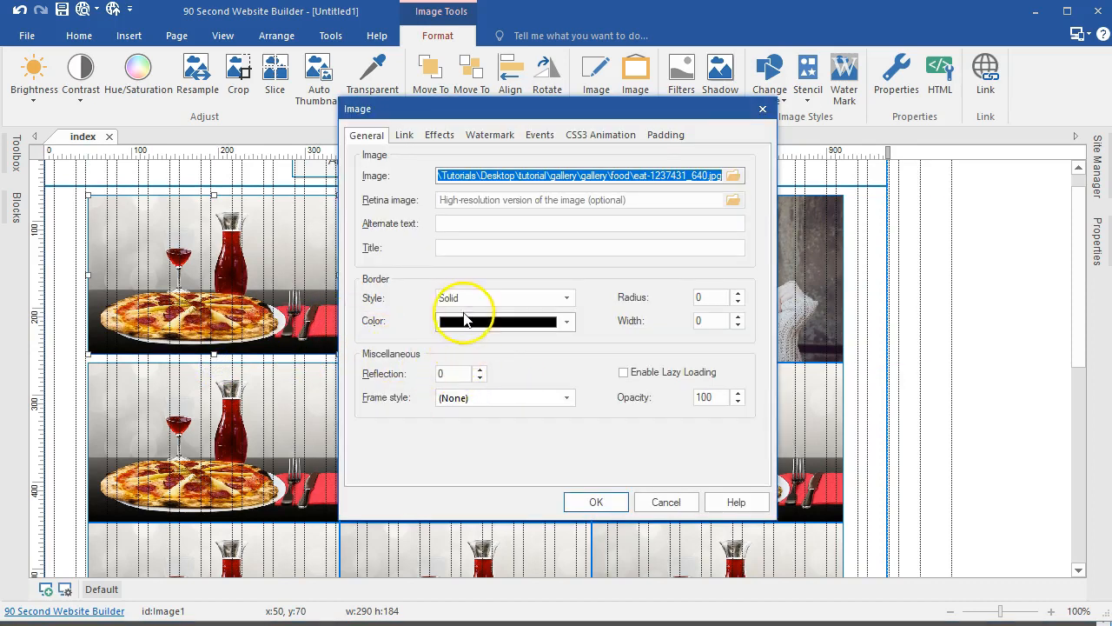
pyautogui.click(467, 398)
pyautogui.click(467, 398)
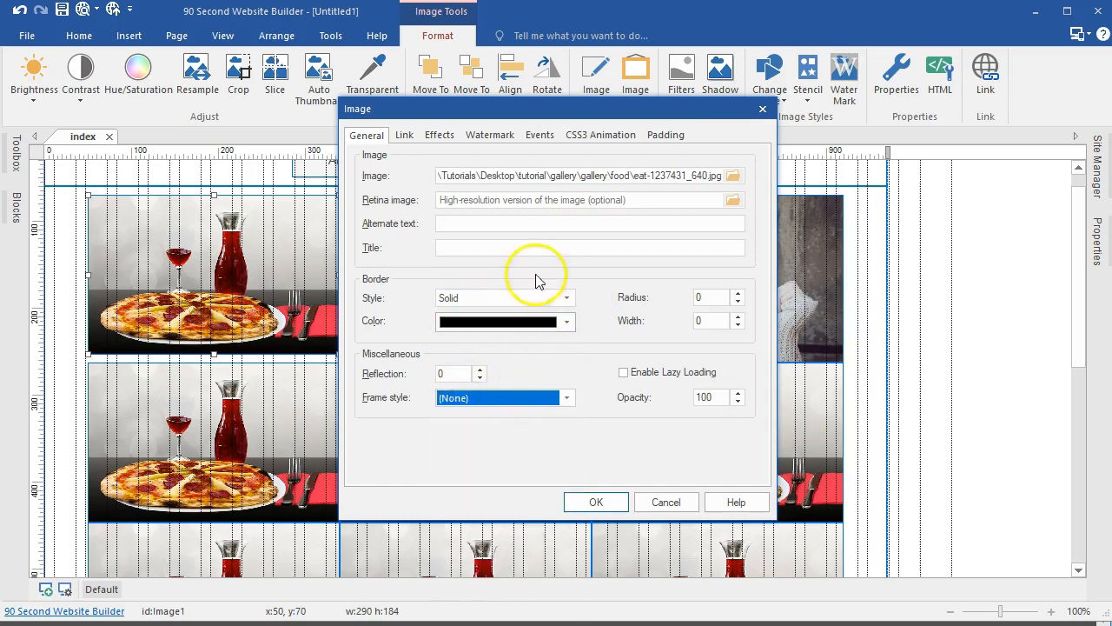
pyautogui.click(404, 137)
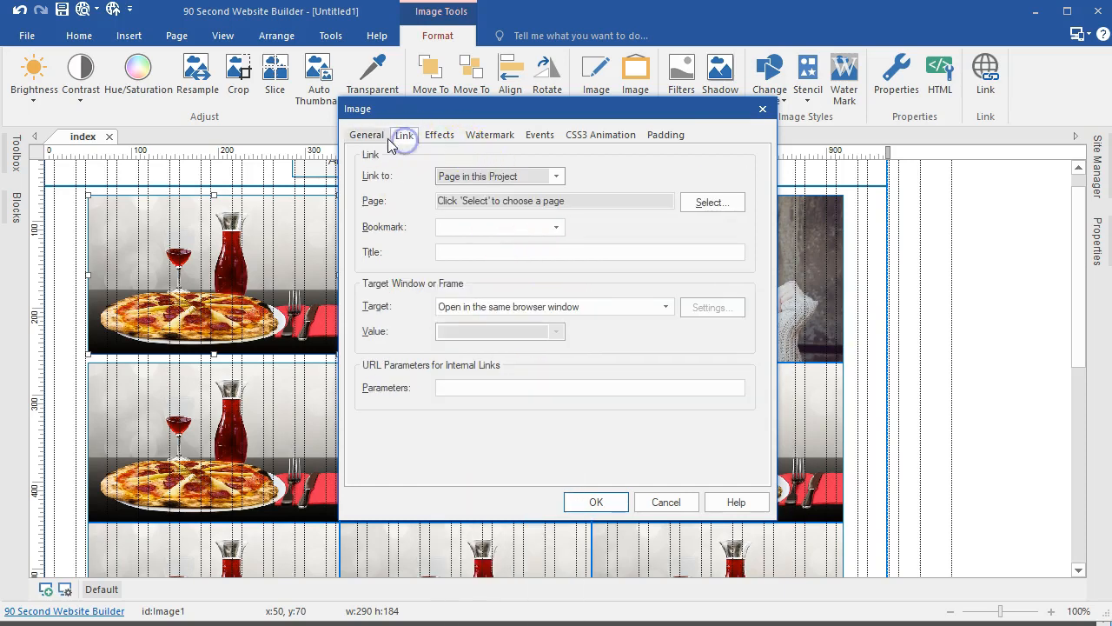
pyautogui.click(380, 139)
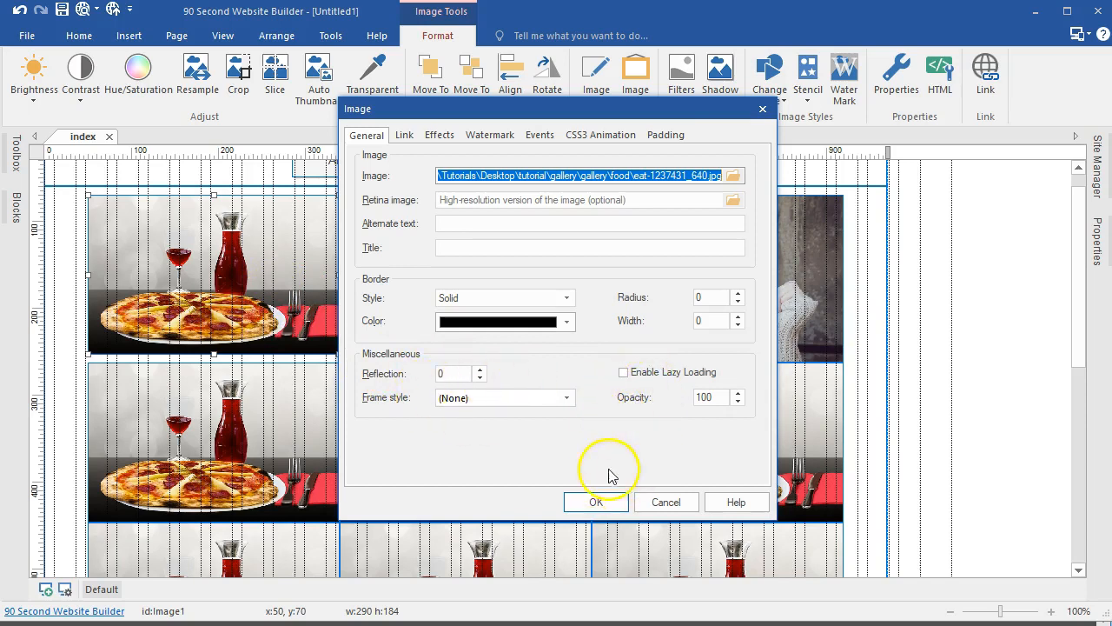
pyautogui.click(598, 502)
# Replace the first image in the second row with the beautiful-girl picture from the people folder.
pyautogui.scroll(-2, 383, 378)
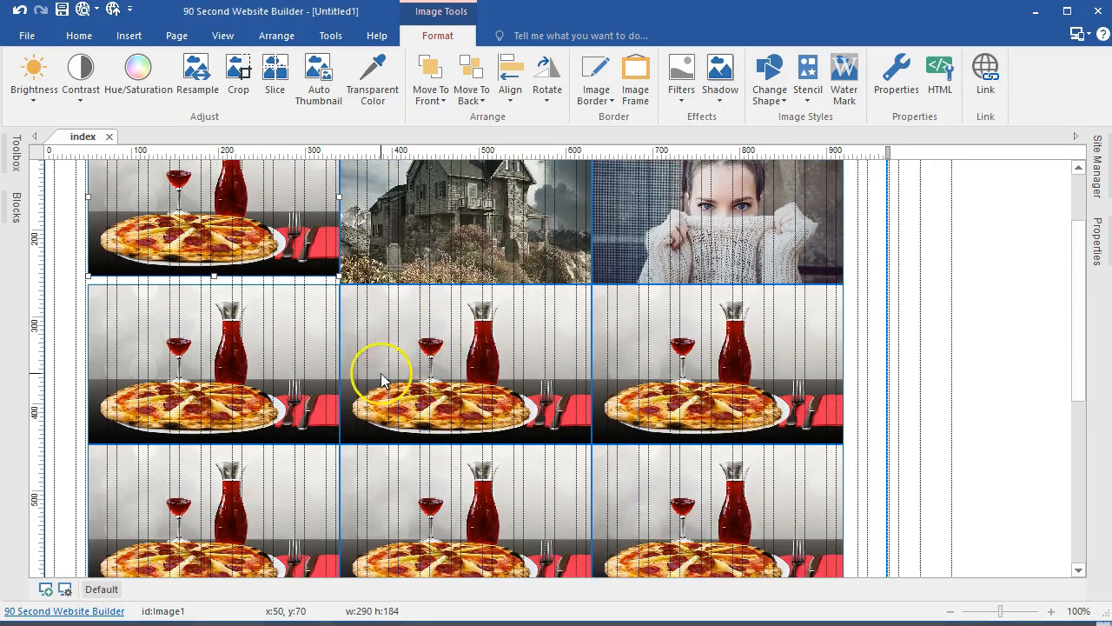
pyautogui.doubleClick(307, 344)
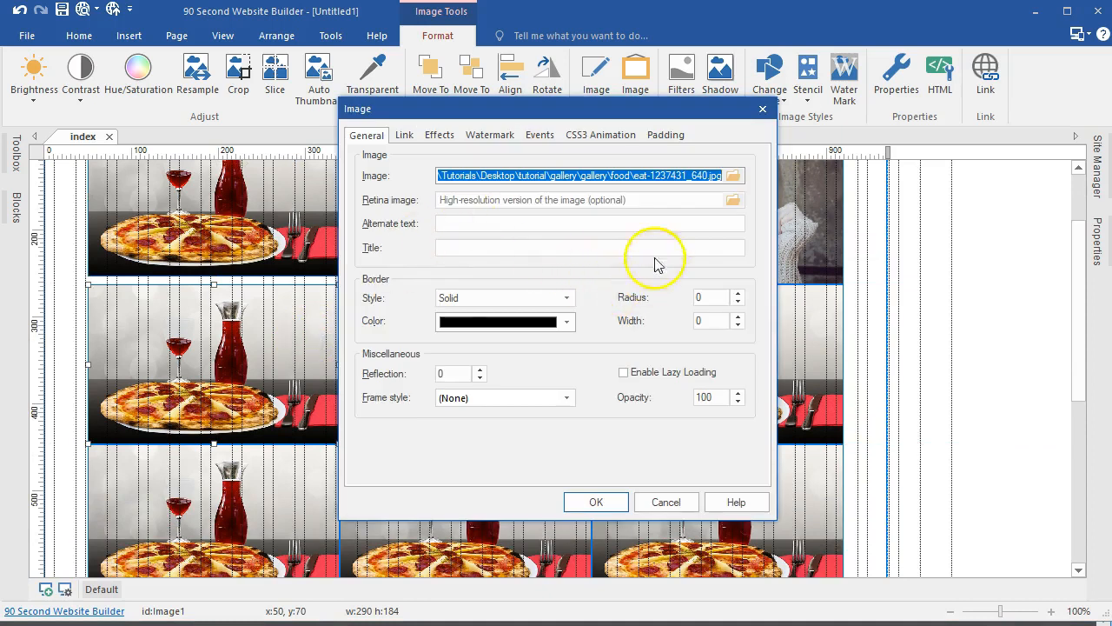
pyautogui.click(735, 178)
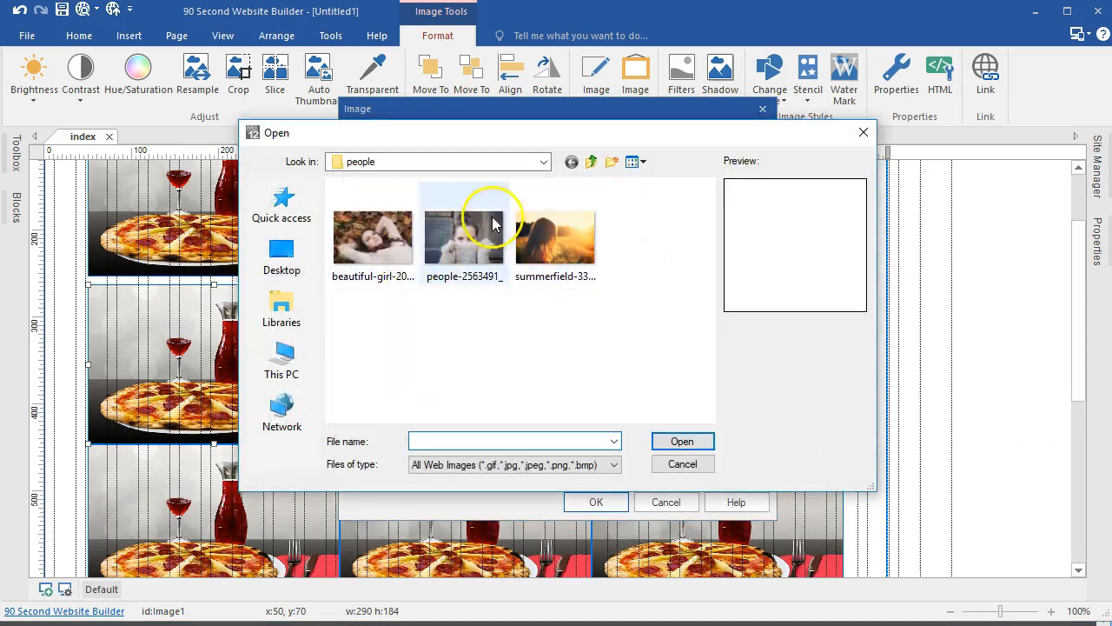
pyautogui.click(589, 163)
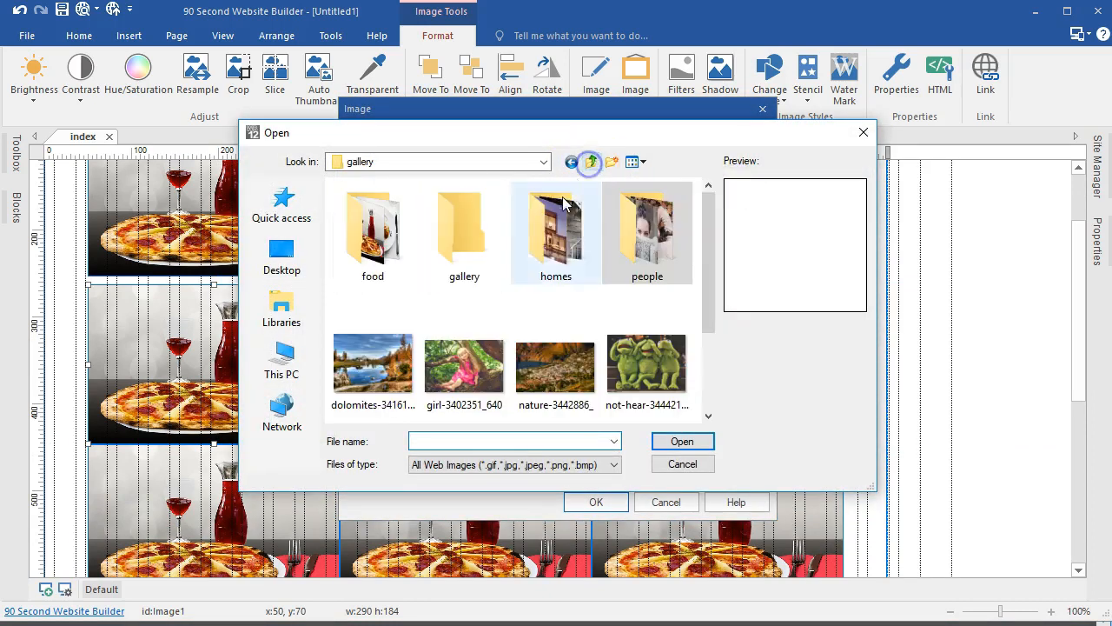
pyautogui.doubleClick(375, 228)
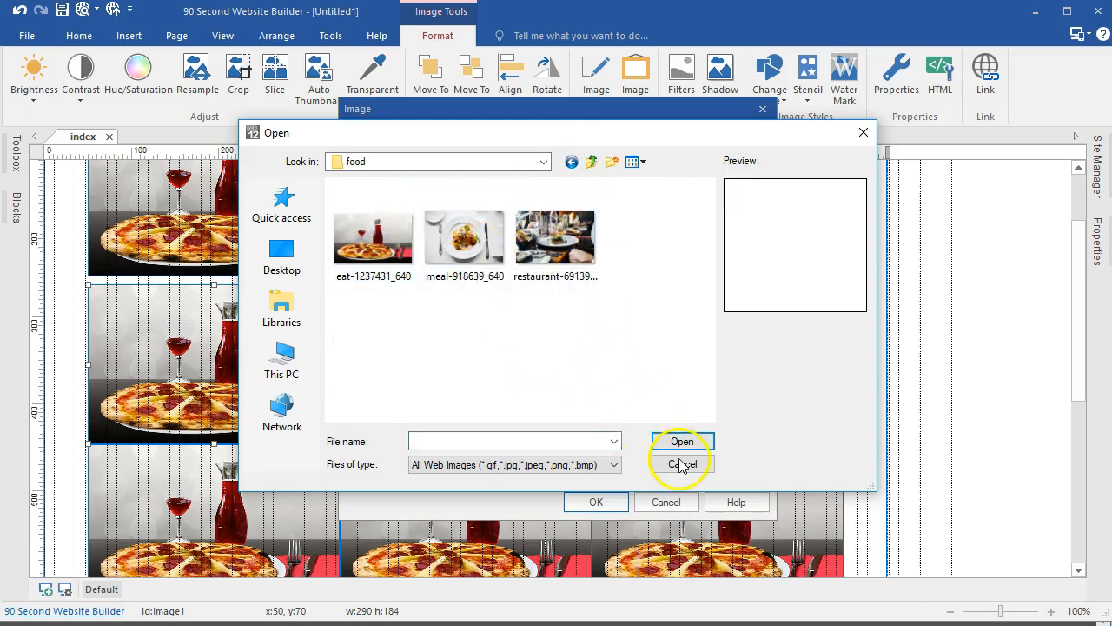
pyautogui.click(682, 464)
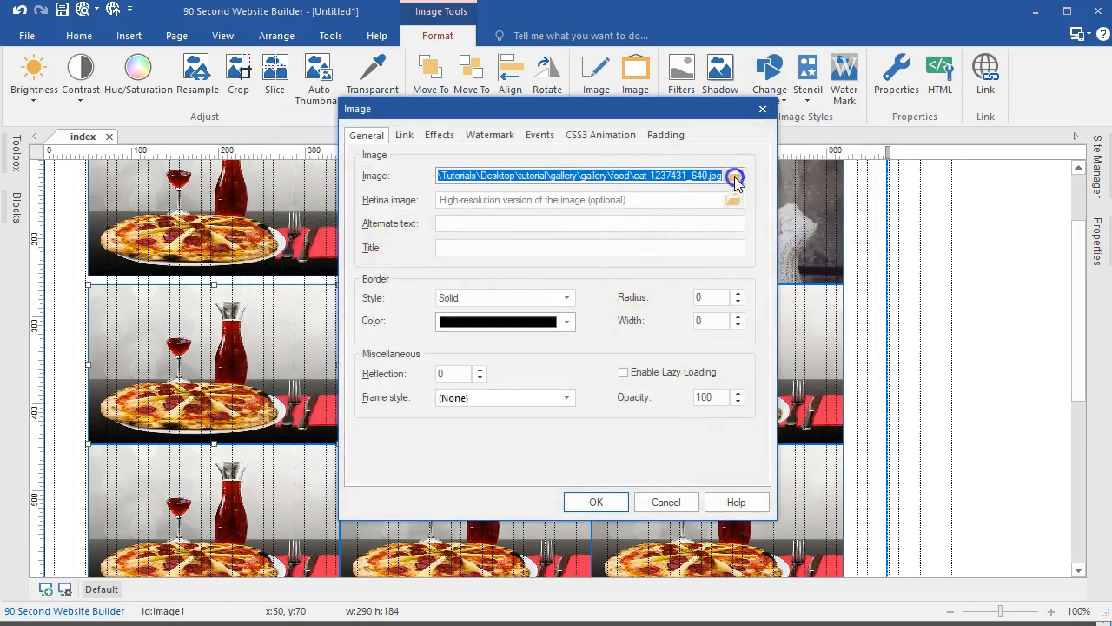
pyautogui.click(734, 177)
pyautogui.doubleClick(463, 250)
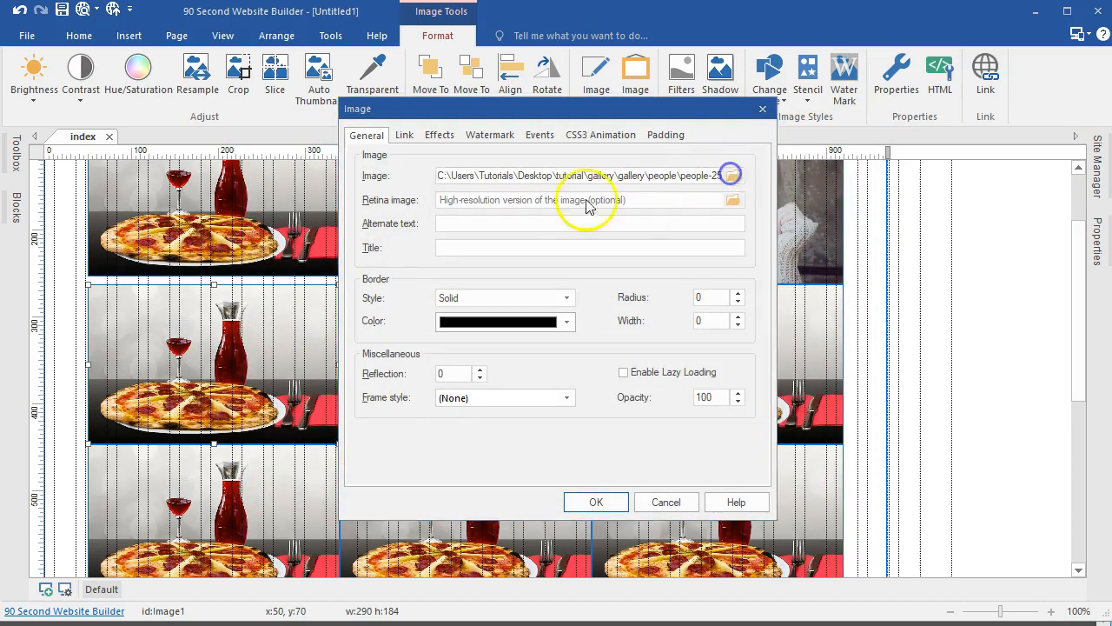
pyautogui.click(733, 178)
pyautogui.doubleClick(390, 224)
pyautogui.click(596, 501)
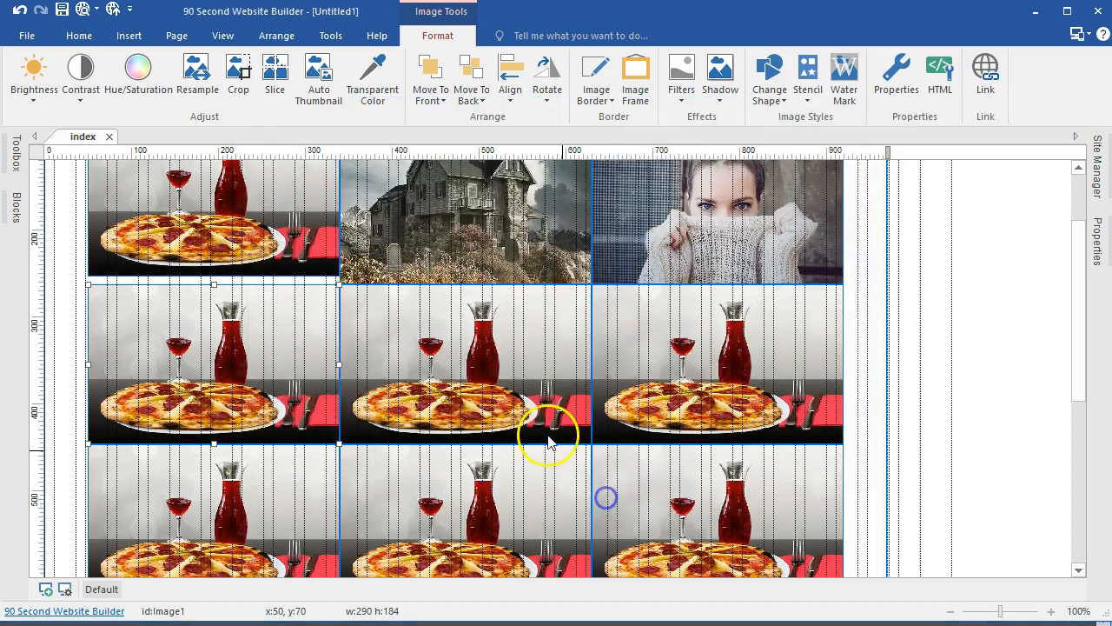
# Replace the middle image in the second row with the meal-918639_640 picture from the food folder.
pyautogui.doubleClick(484, 344)
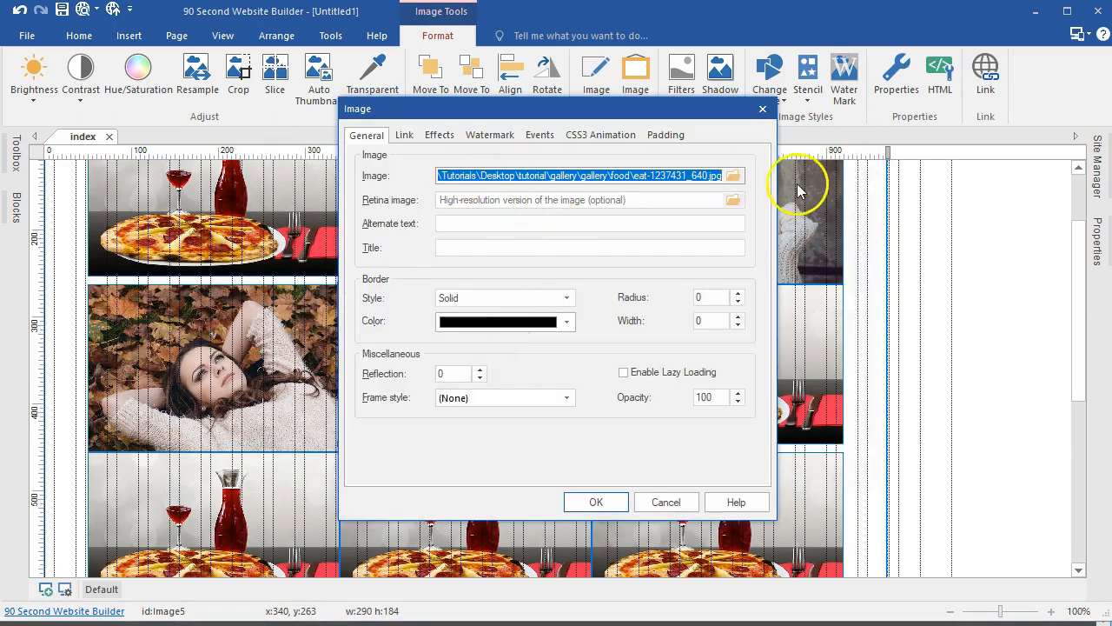
pyautogui.click(732, 175)
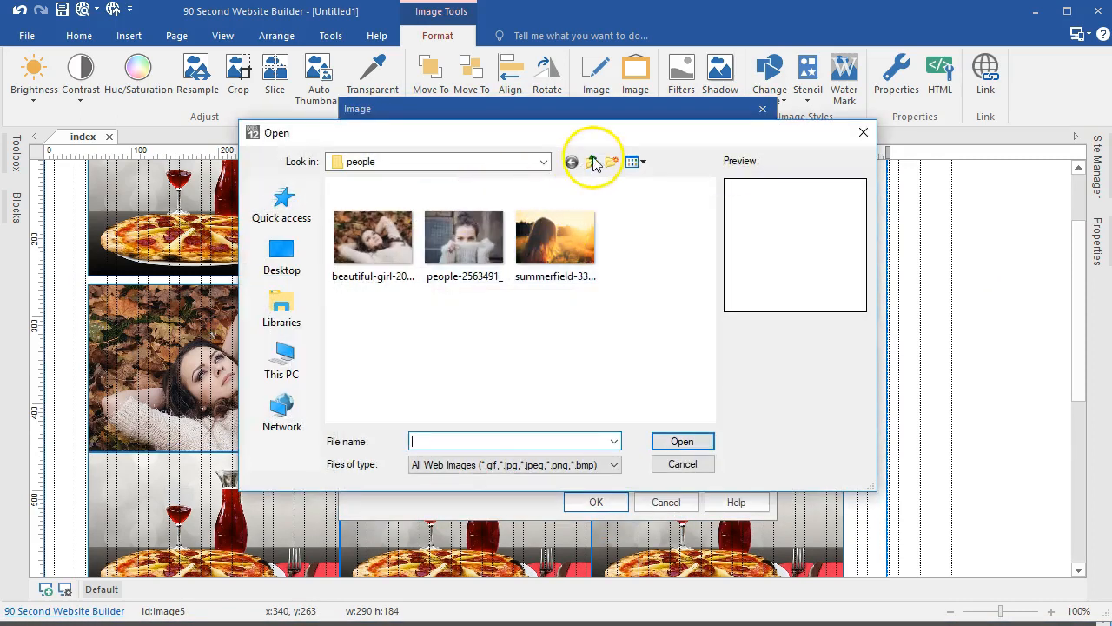
pyautogui.click(594, 164)
pyautogui.doubleClick(382, 239)
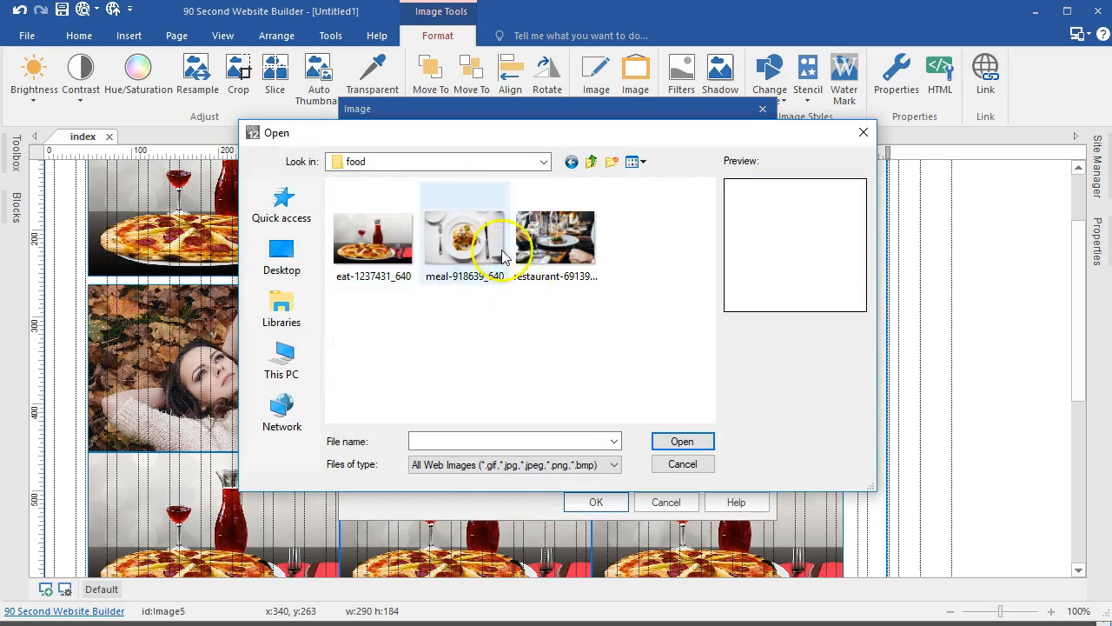
pyautogui.click(555, 239)
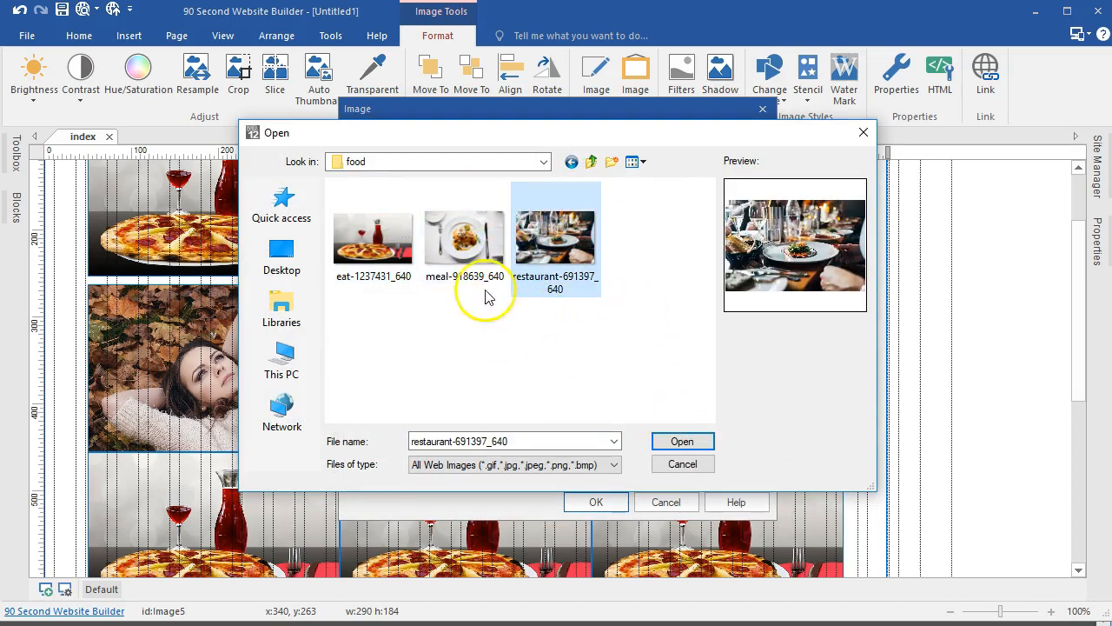
pyautogui.click(448, 239)
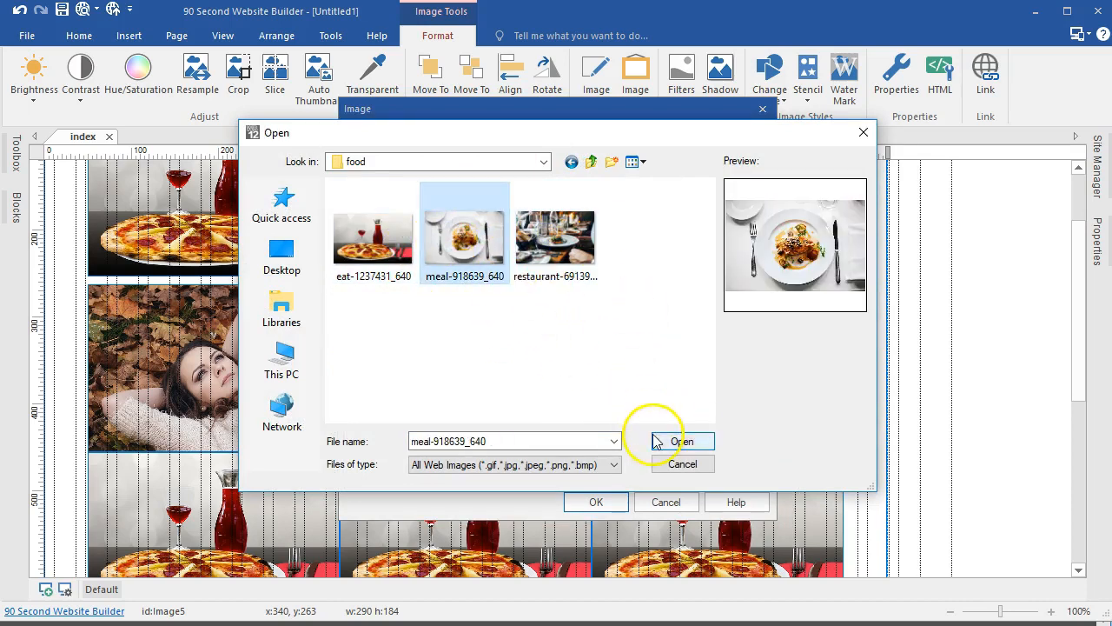
pyautogui.click(658, 441)
pyautogui.click(617, 429)
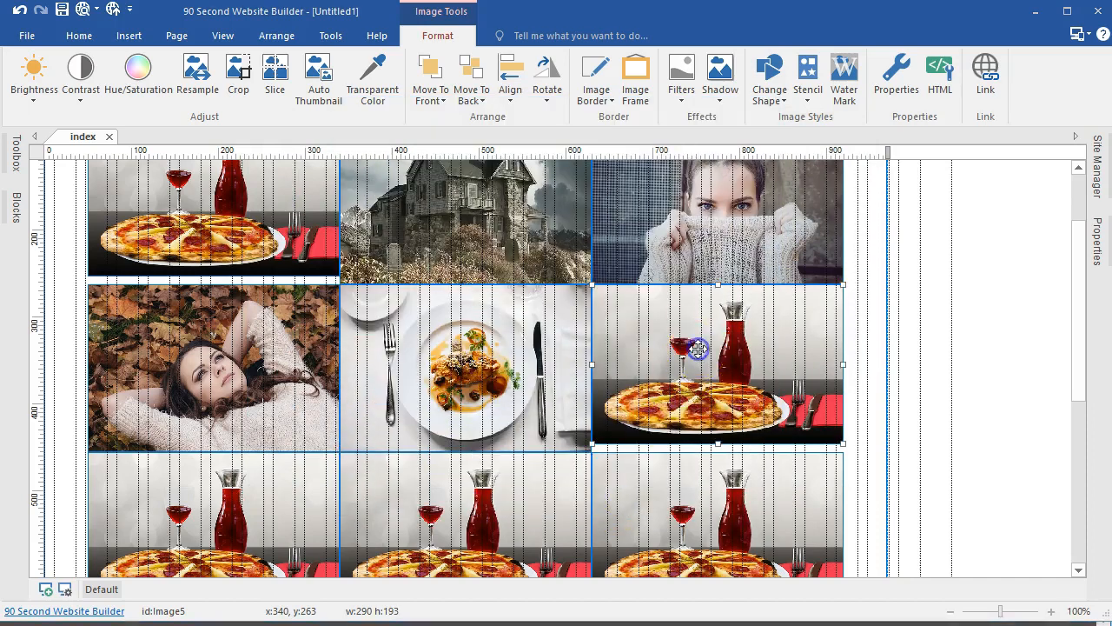
# Replace the third image in the second row with the render-1477041_640 picture from the homes folder.
pyautogui.doubleClick(698, 349)
pyautogui.click(735, 176)
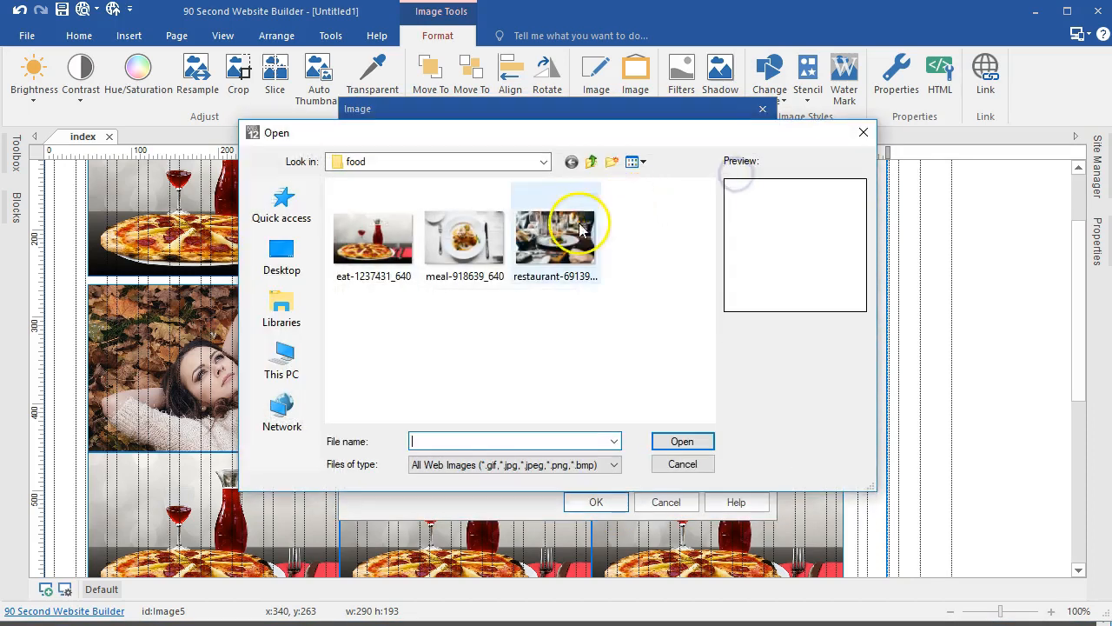
pyautogui.click(591, 162)
pyautogui.doubleClick(578, 224)
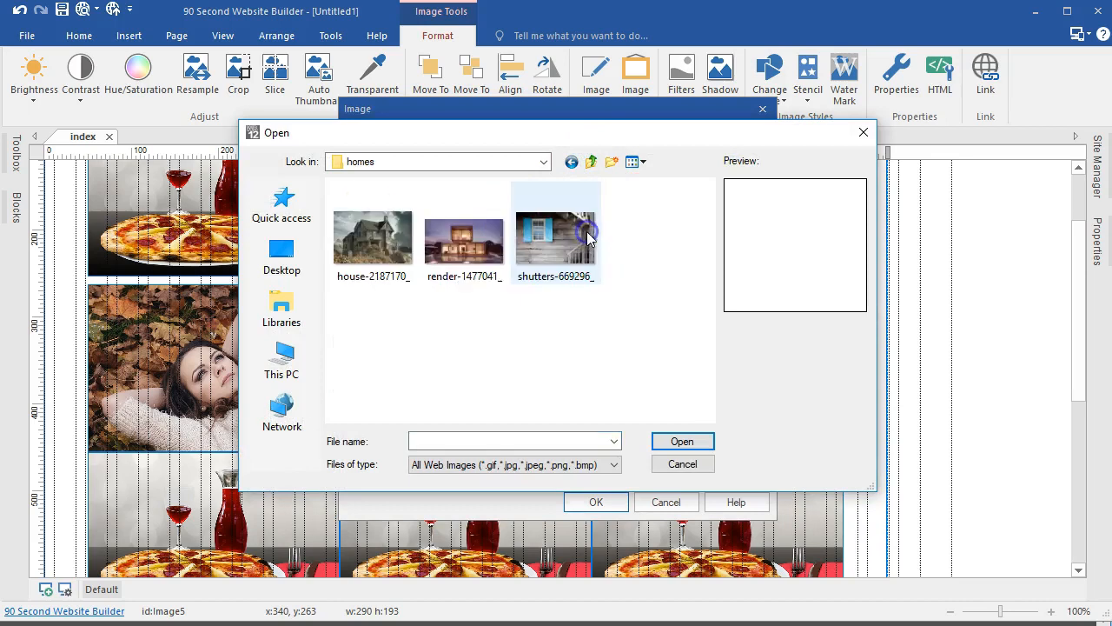
pyautogui.click(474, 243)
pyautogui.click(680, 441)
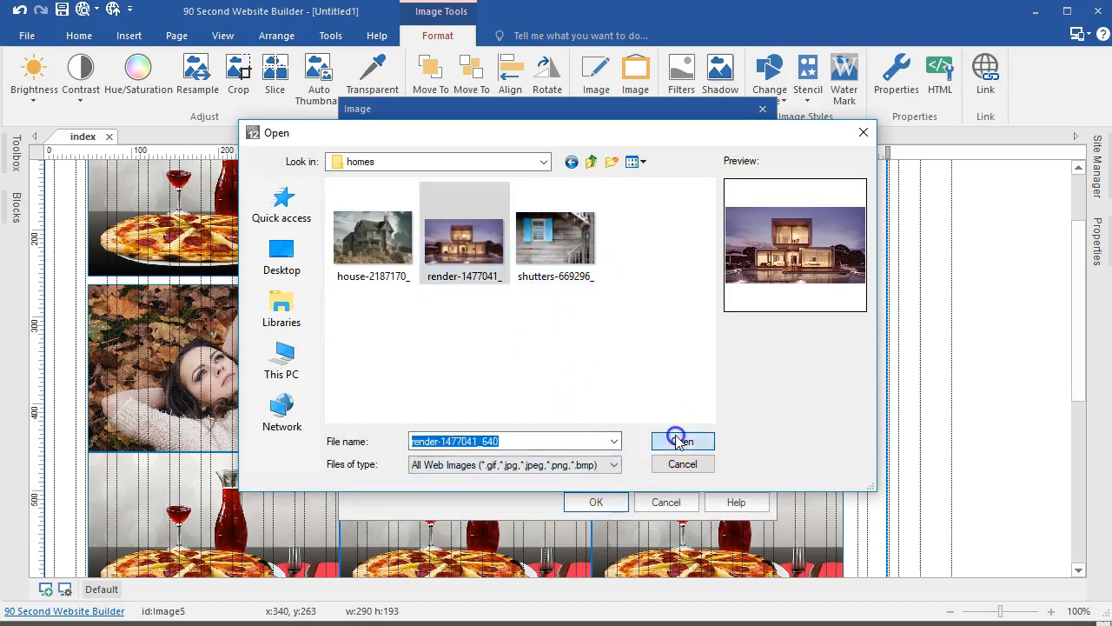
pyautogui.click(596, 502)
# Replace the first image in the third row with the shutters-669296_640 picture from the homes folder.
pyautogui.scroll(-3, 547, 325)
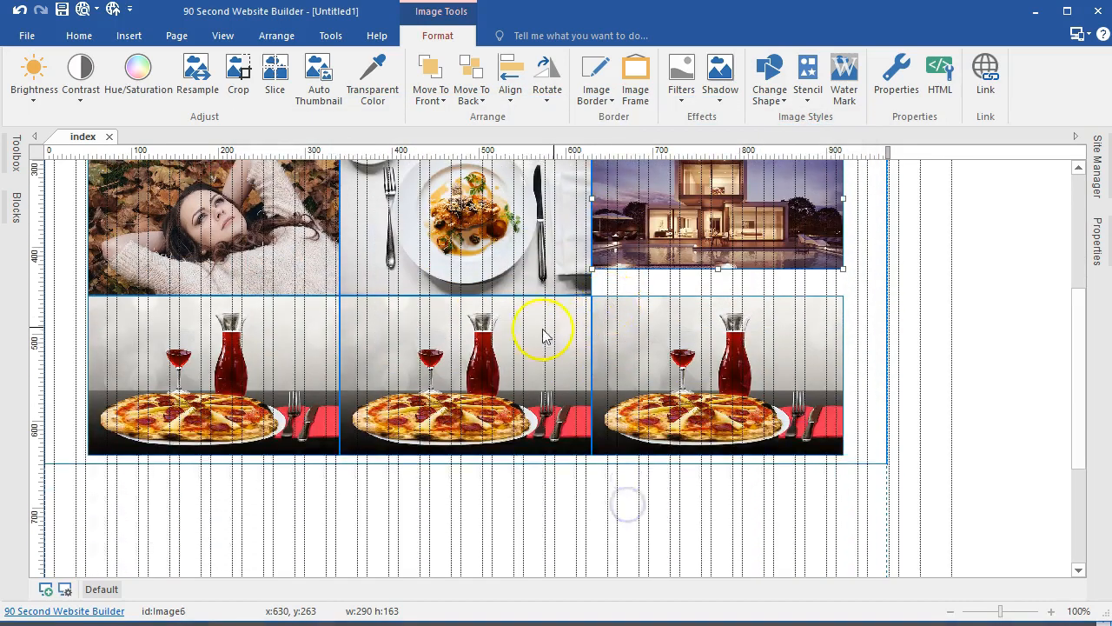
pyautogui.doubleClick(296, 374)
pyautogui.click(736, 178)
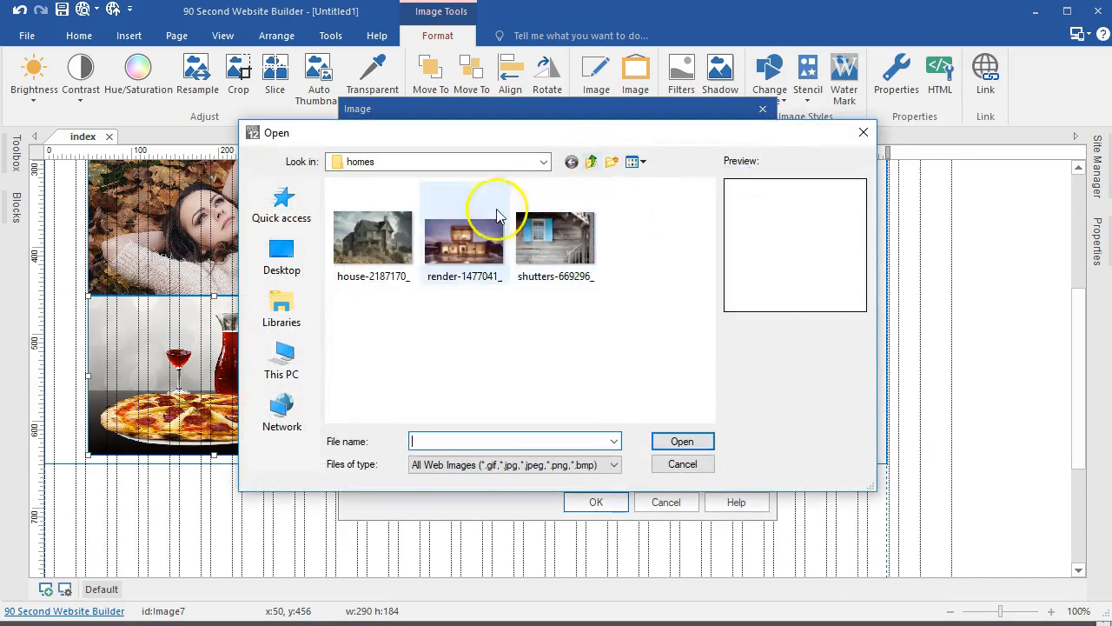
pyautogui.click(548, 234)
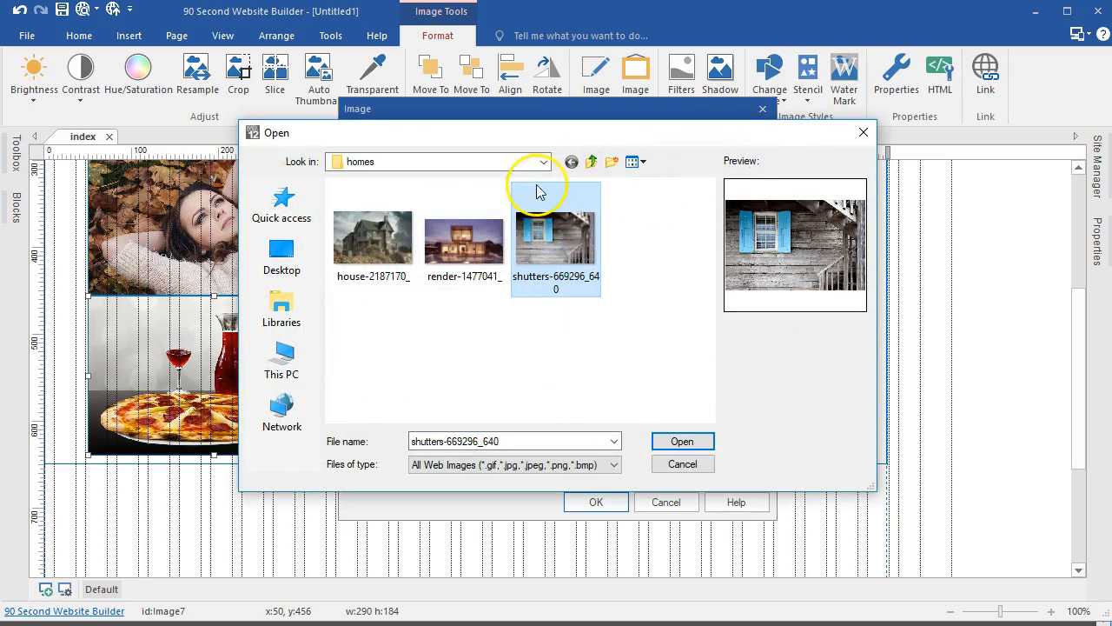
pyautogui.click(677, 441)
pyautogui.click(606, 501)
# Replace the middle image in the third row with the restaurant-691397_640 picture from the food folder.
pyautogui.doubleClick(514, 363)
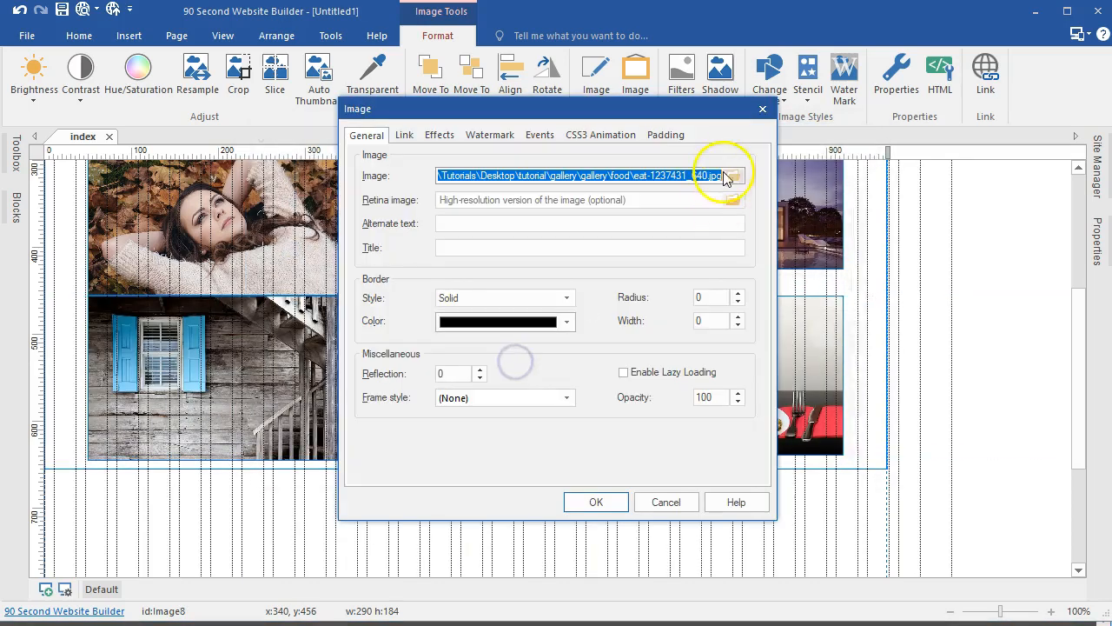
pyautogui.click(732, 177)
pyautogui.click(591, 161)
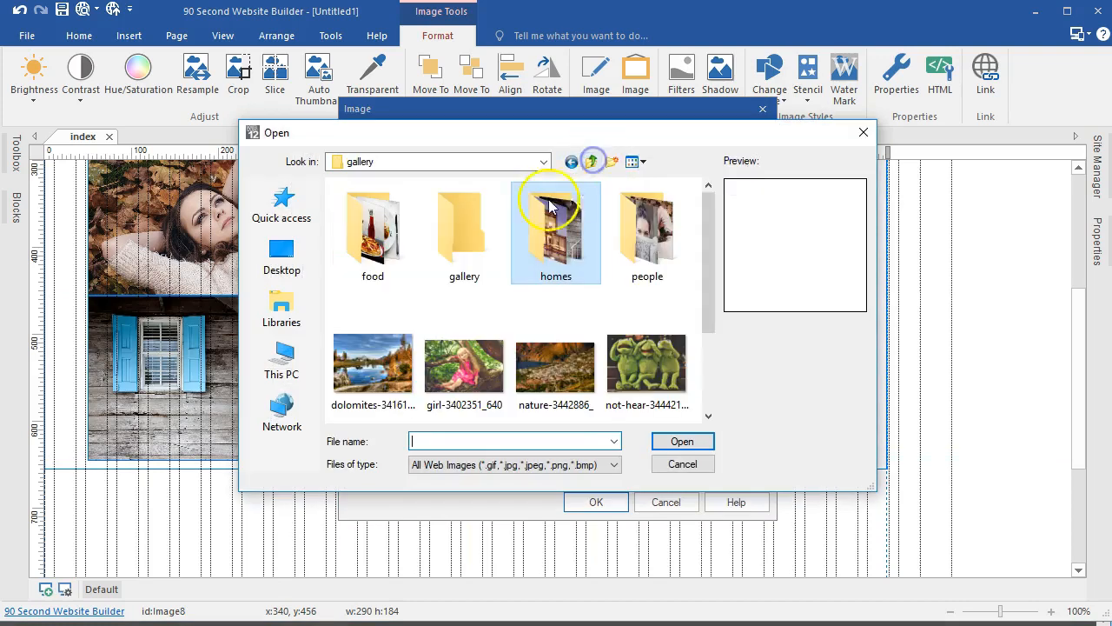
pyautogui.doubleClick(373, 230)
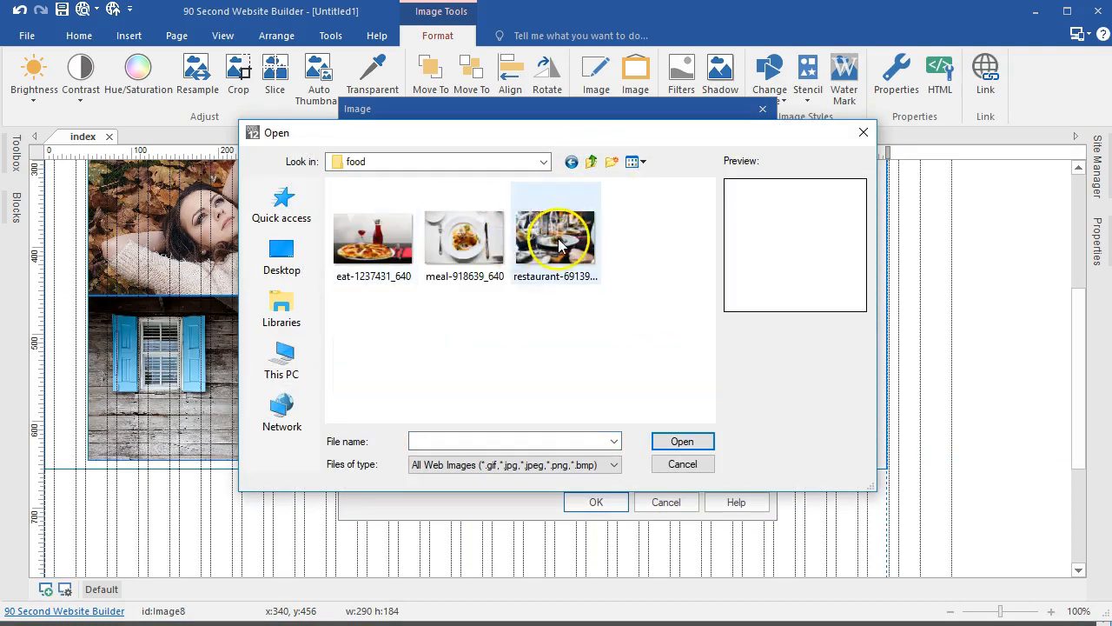
pyautogui.doubleClick(556, 234)
pyautogui.click(622, 500)
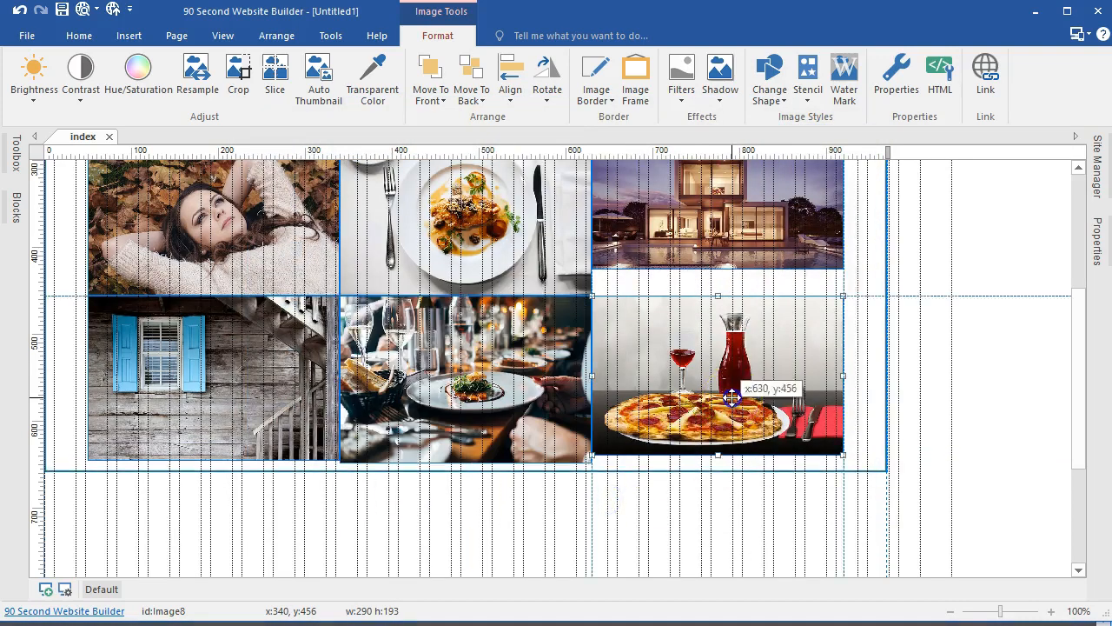
# Replace the third image in the third row with the summerfield-336672_640 picture from the people folder.
pyautogui.doubleClick(708, 320)
pyautogui.click(733, 175)
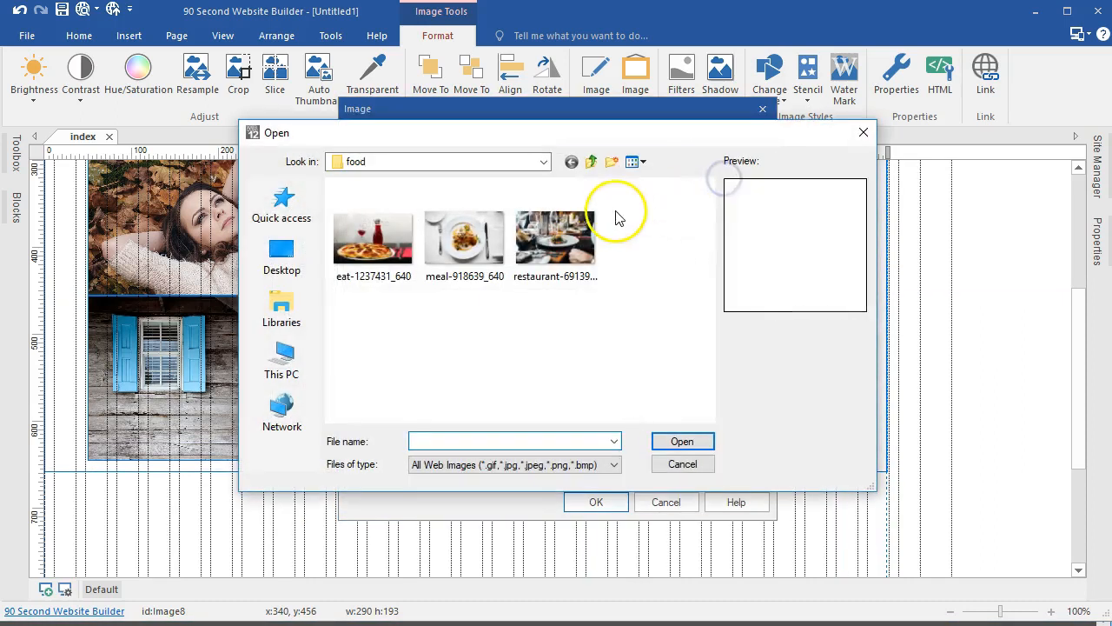
pyautogui.click(593, 165)
pyautogui.doubleClick(645, 227)
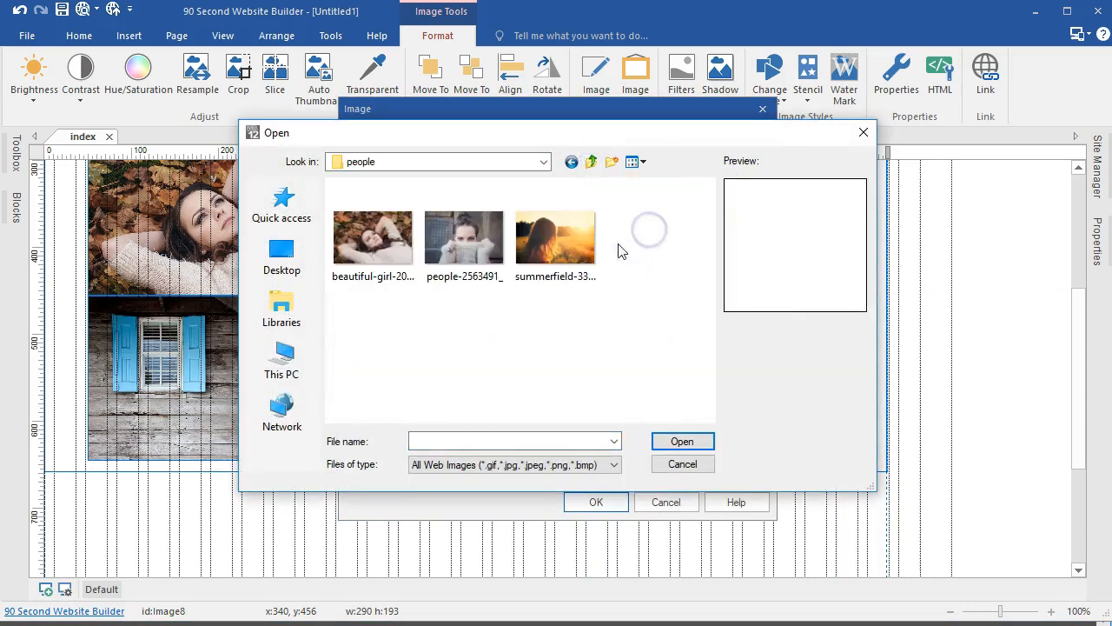
pyautogui.click(540, 249)
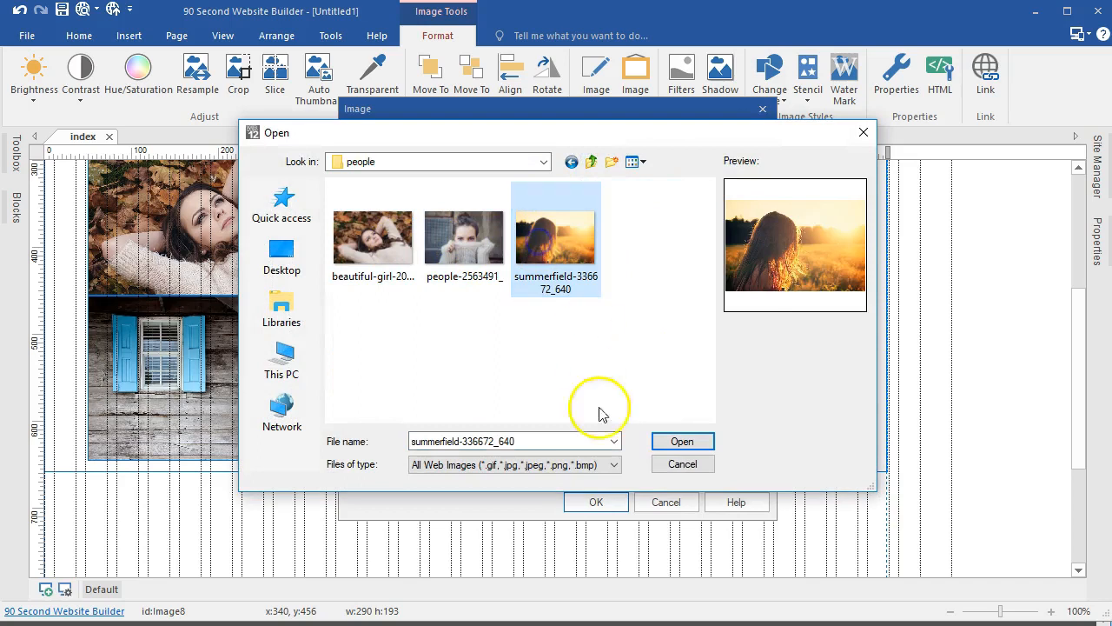
pyautogui.click(678, 443)
pyautogui.click(588, 501)
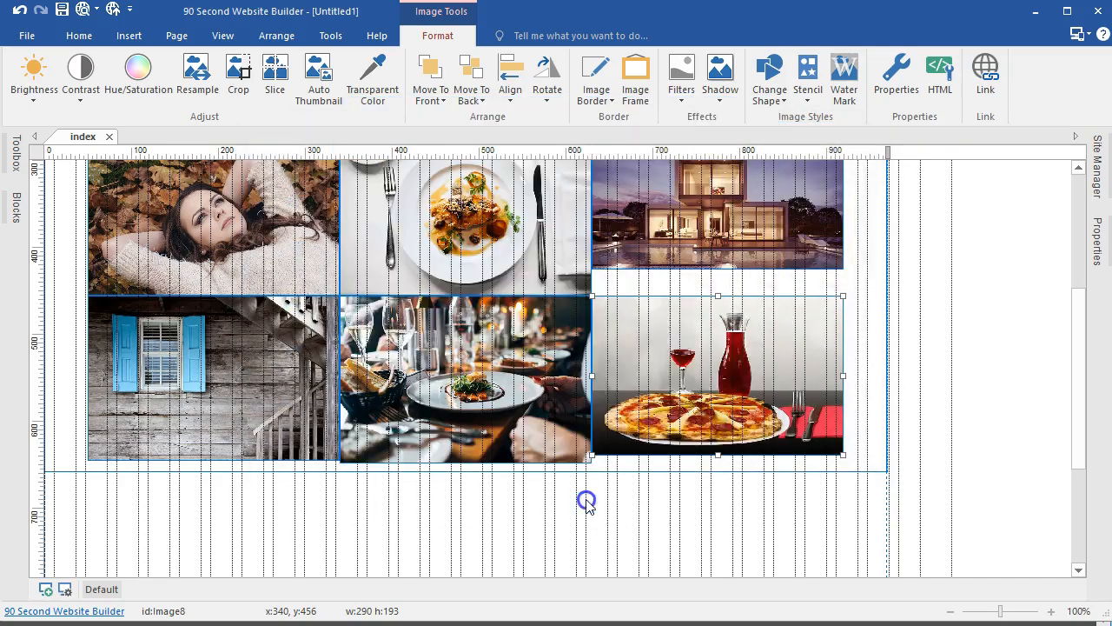
pyautogui.scroll(3, 677, 343)
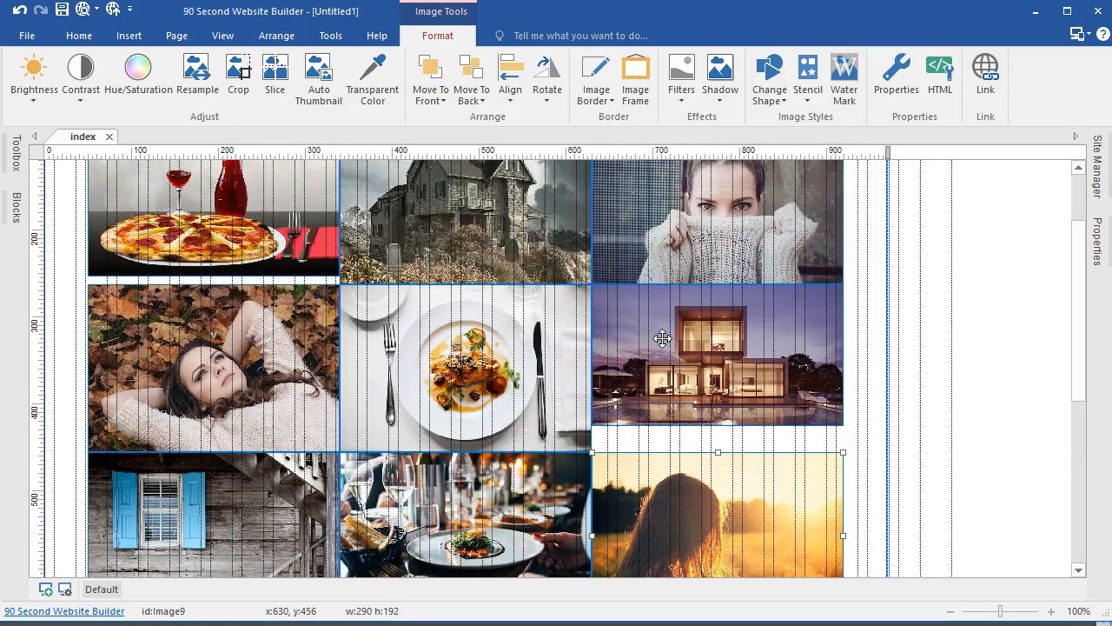
# Insert a Layout Grid directly beneath the FlexBox container that holds the nine images.
pyautogui.scroll(-2, 662, 338)
pyautogui.scroll(-2, 479, 386)
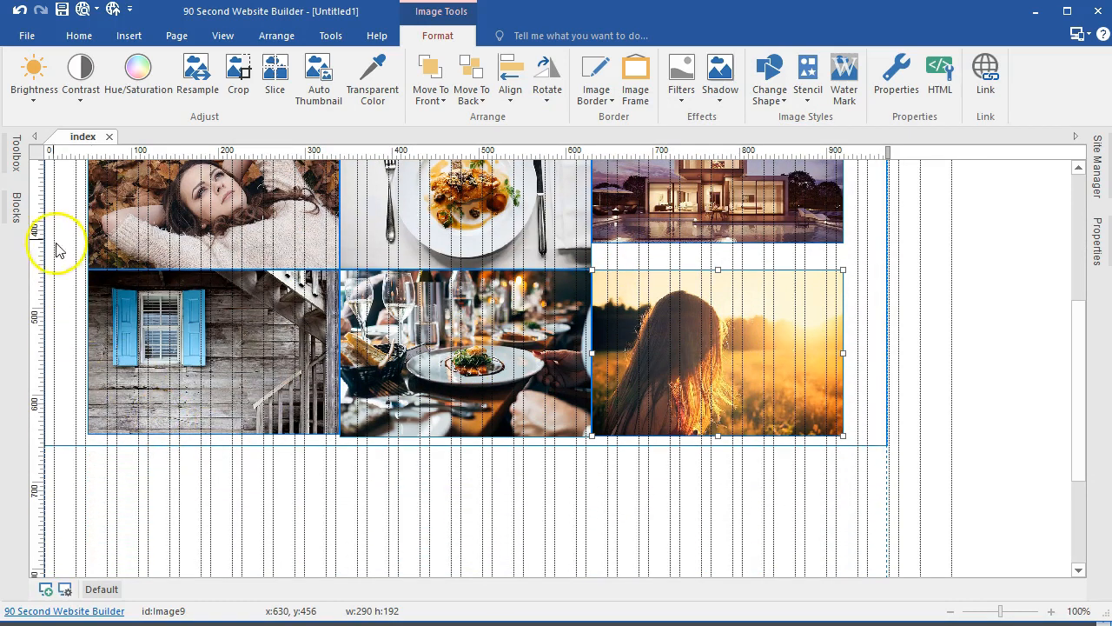
pyautogui.click(13, 156)
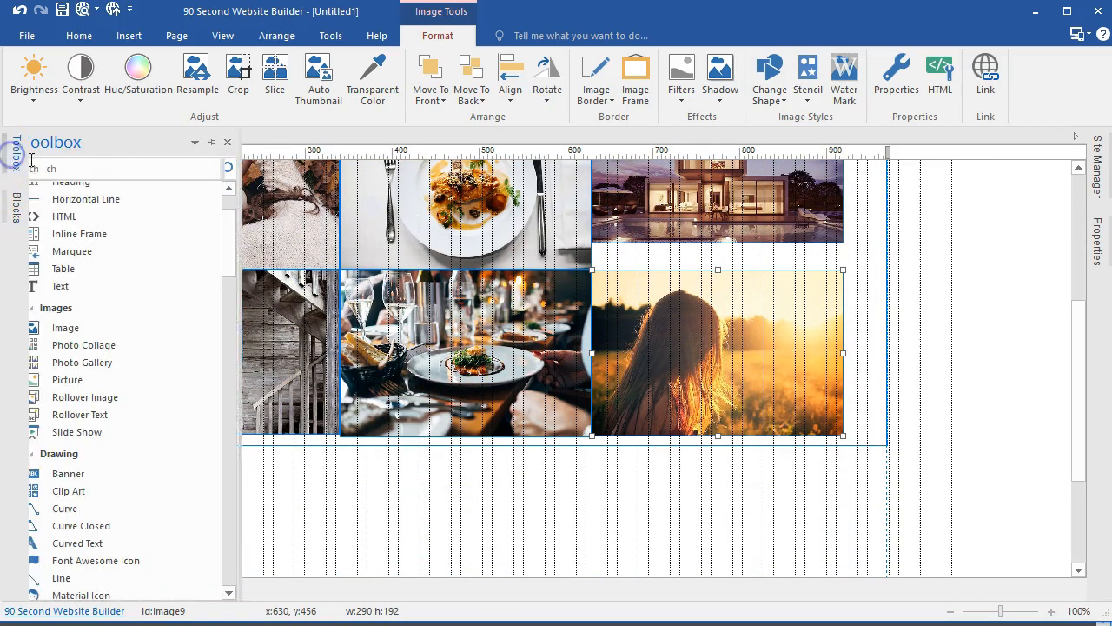
pyautogui.click(100, 174)
pyautogui.write('lay')
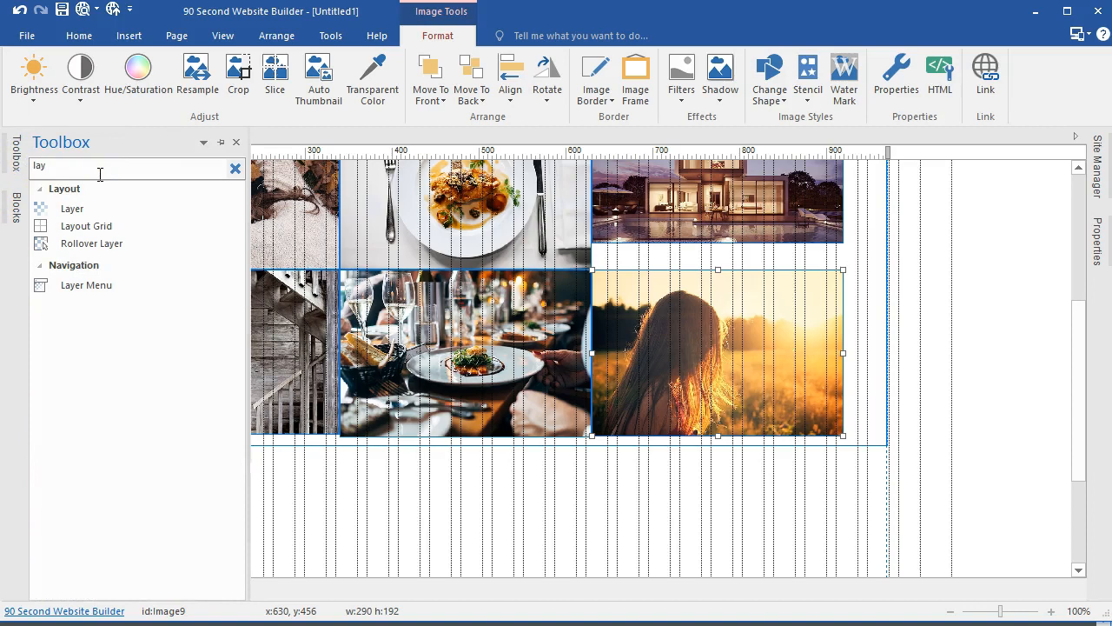
pyautogui.click(82, 225)
pyautogui.click(291, 455)
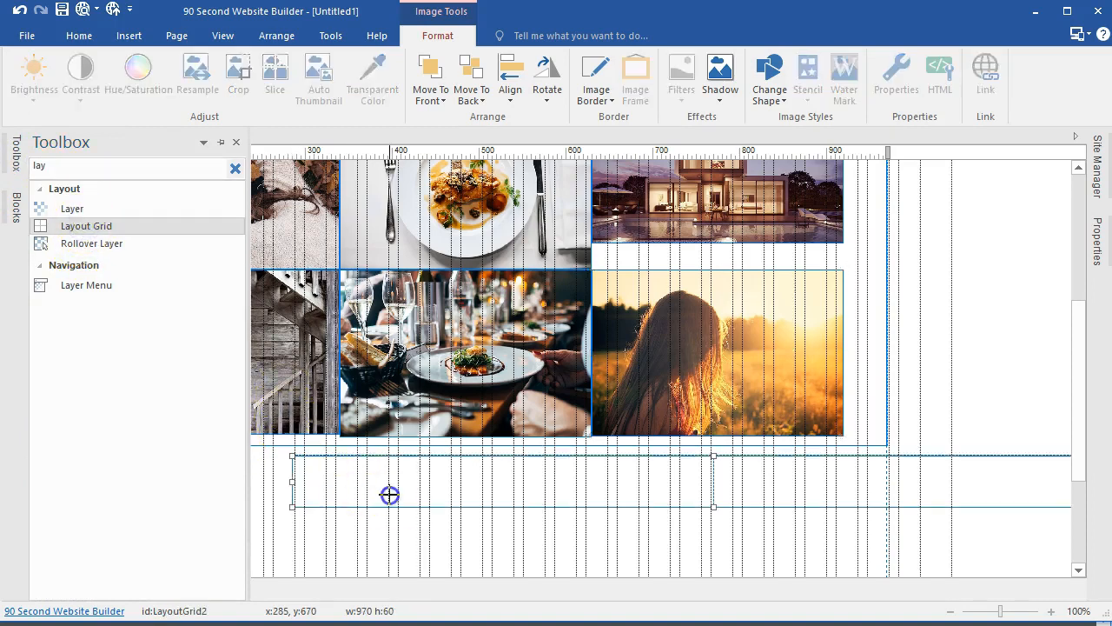
pyautogui.click(396, 517)
# Reduce the new layout grid to a single 12x column with center horizontal alignment and top and bottom padding of 10.
pyautogui.doubleClick(392, 484)
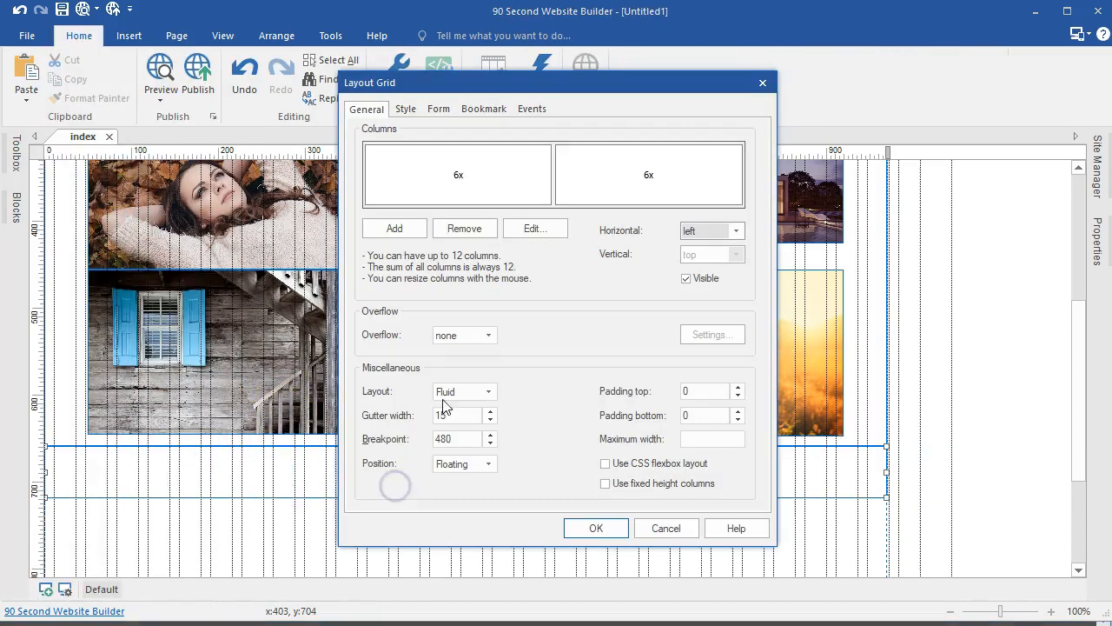
pyautogui.click(531, 189)
pyautogui.click(459, 229)
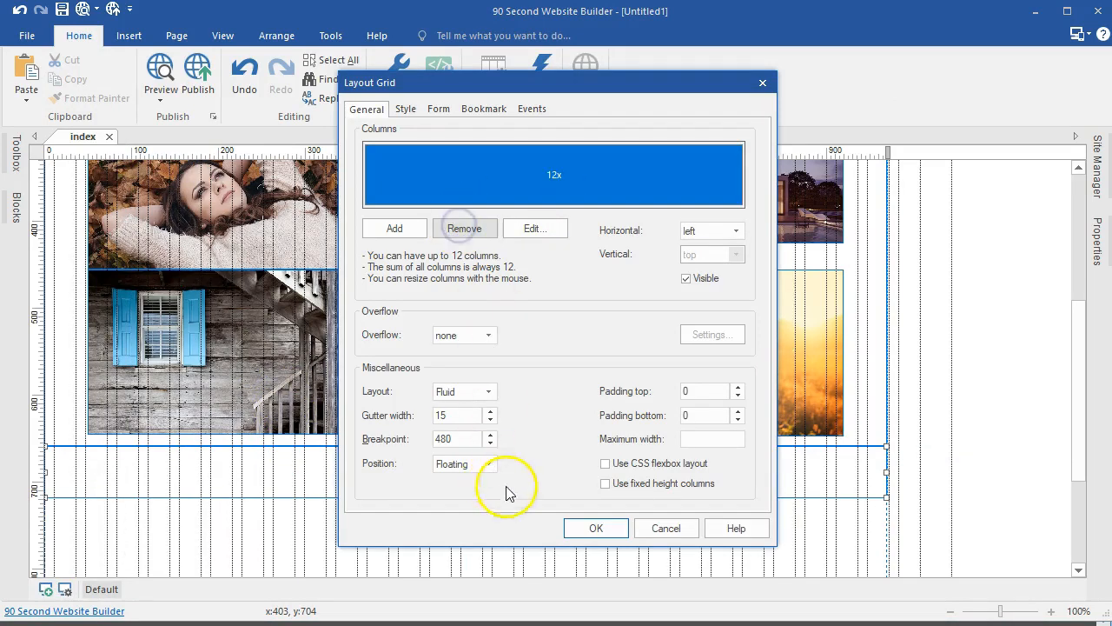
pyautogui.click(711, 233)
pyautogui.click(699, 253)
pyautogui.click(694, 390)
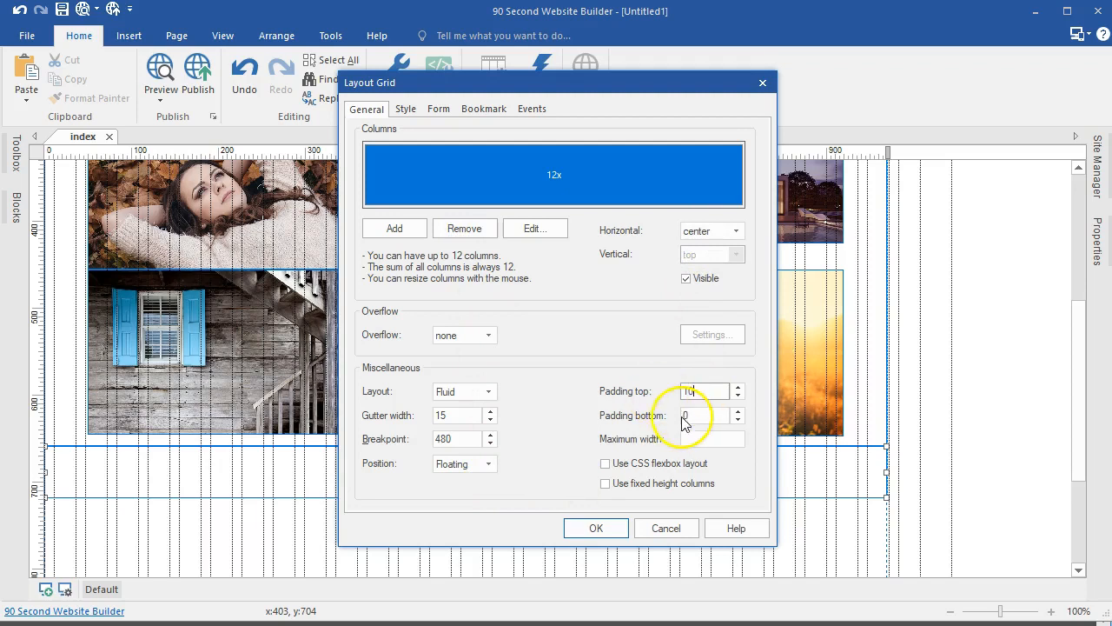
pyautogui.click(593, 528)
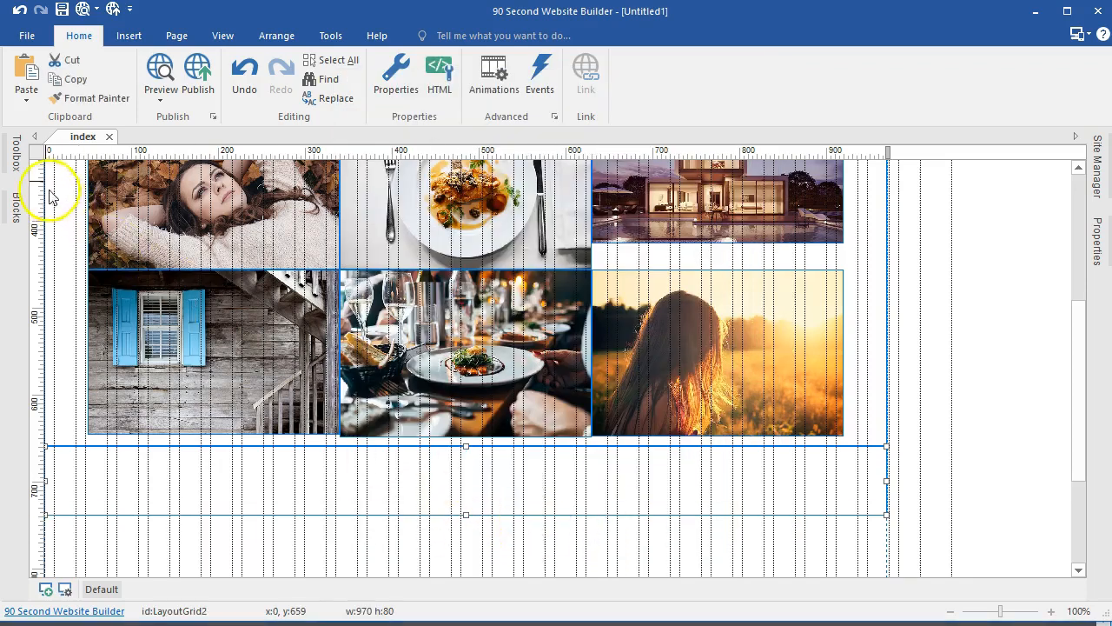
# Place a text object about 466 px wide below the new layout grid and replace its text with 10 words of Lorem Ipsum.
pyautogui.click(19, 155)
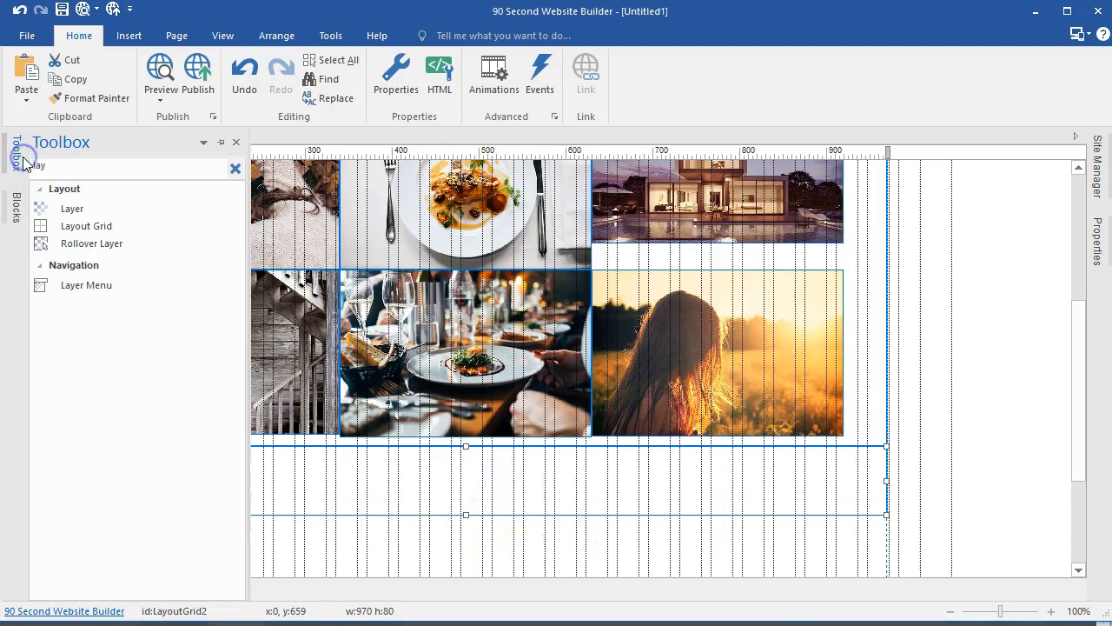
pyautogui.click(233, 173)
pyautogui.moveTo(69, 365)
pyautogui.mouseDown()
pyautogui.moveTo(270, 395)
pyautogui.moveTo(303, 434)
pyautogui.moveTo(696, 479)
pyautogui.mouseUp()
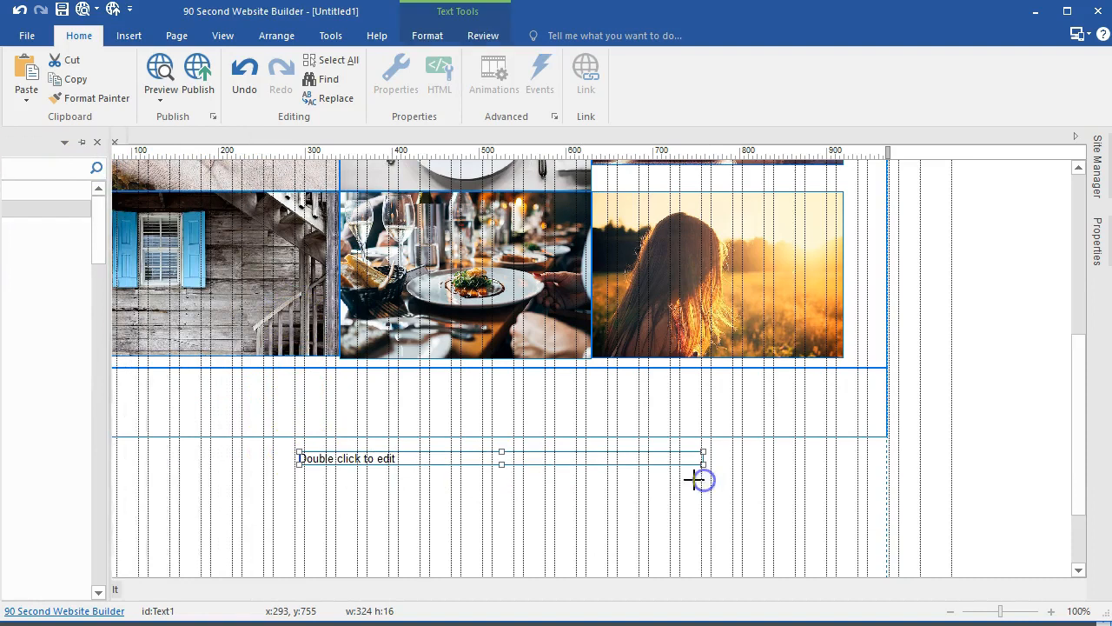
pyautogui.doubleClick(635, 459)
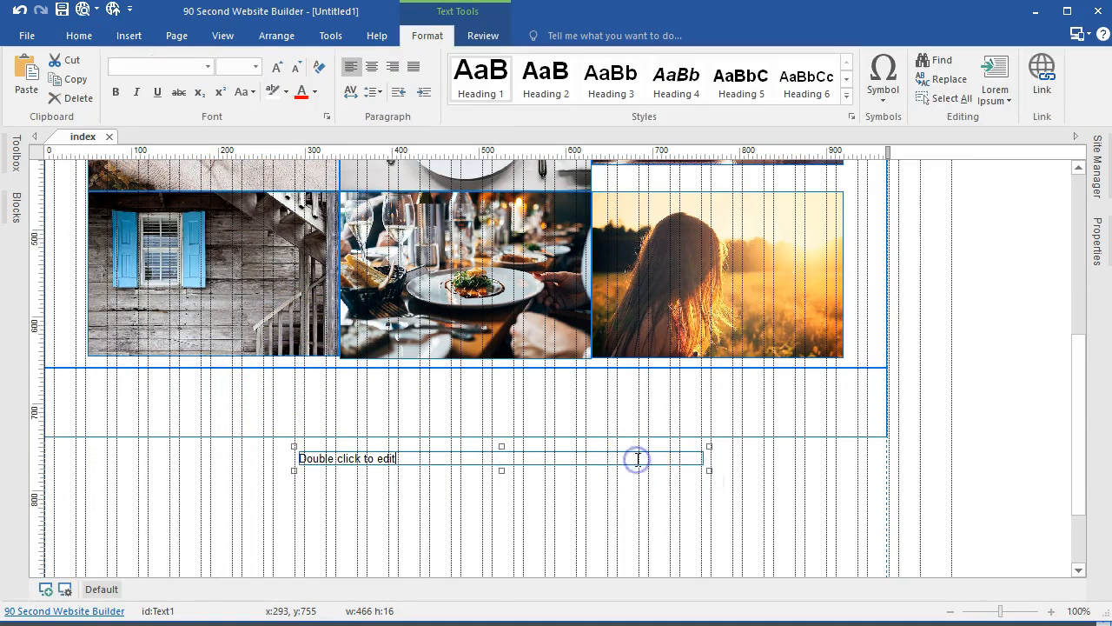
pyautogui.click(1007, 103)
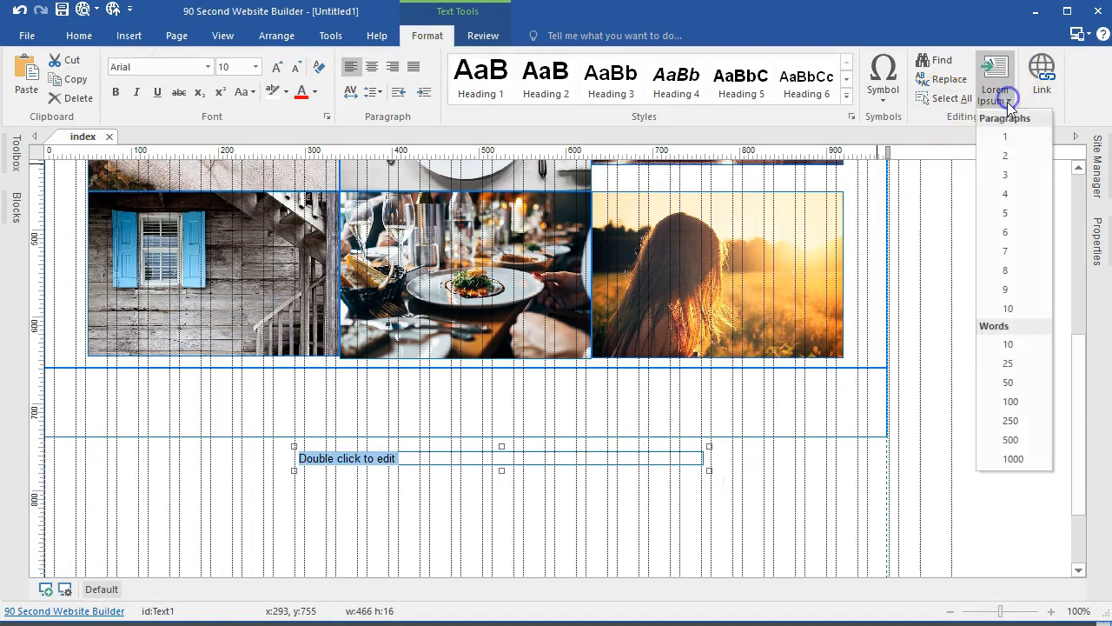
pyautogui.click(1006, 346)
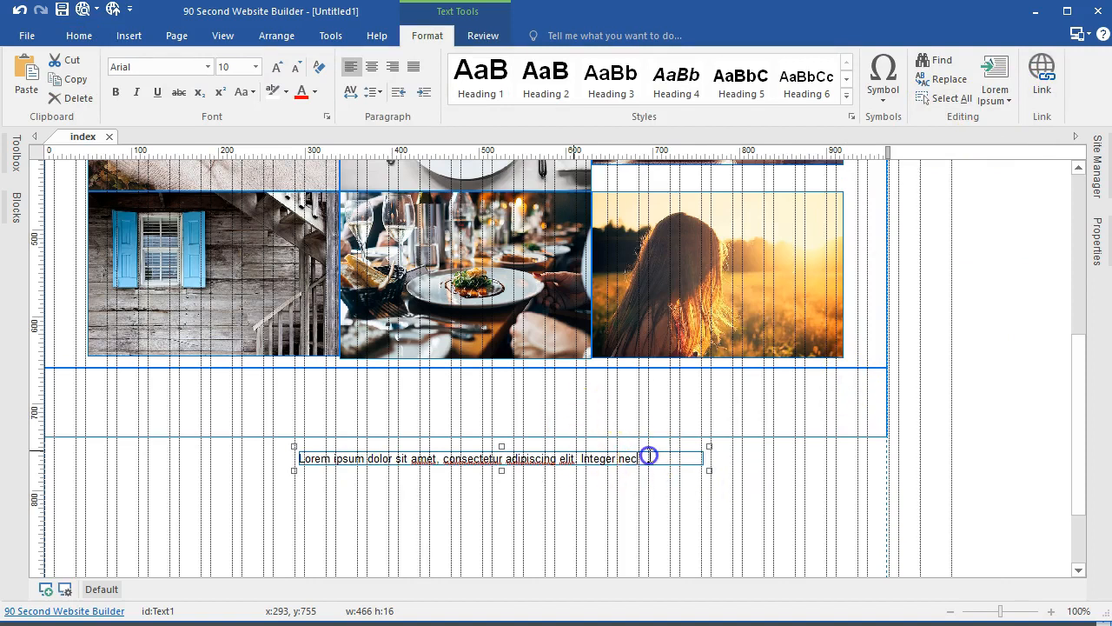
# Increase the font size of the Lorem Ipsum text and center its paragraph.
pyautogui.moveTo(649, 456); pyautogui.dragTo(321, 457)
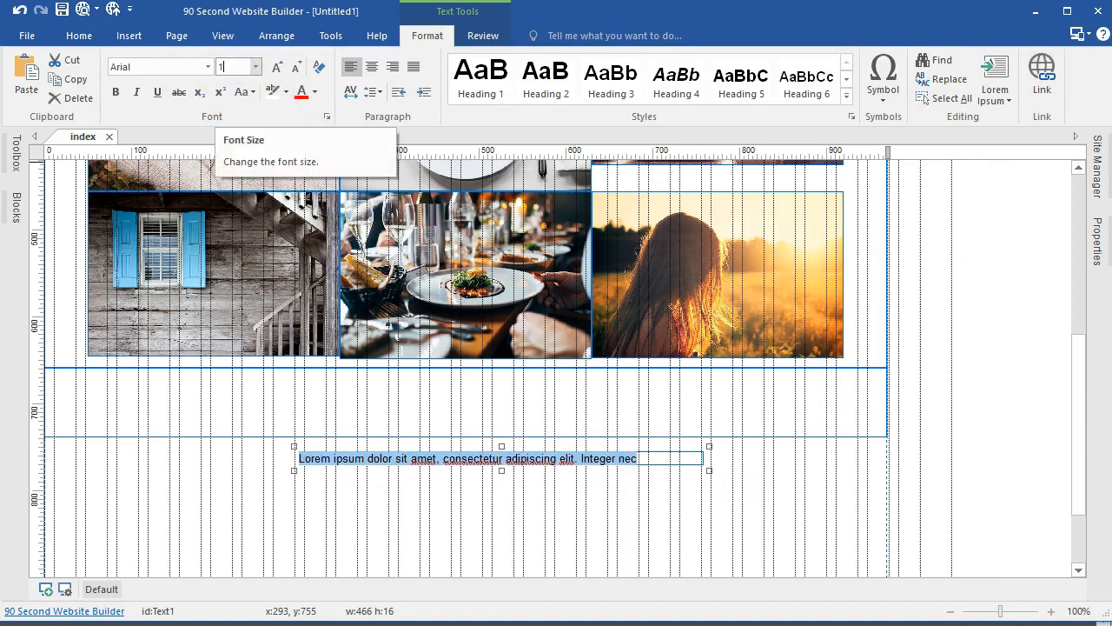
pyautogui.press('Return')
pyautogui.click(372, 67)
pyautogui.tripleClick(404, 480)
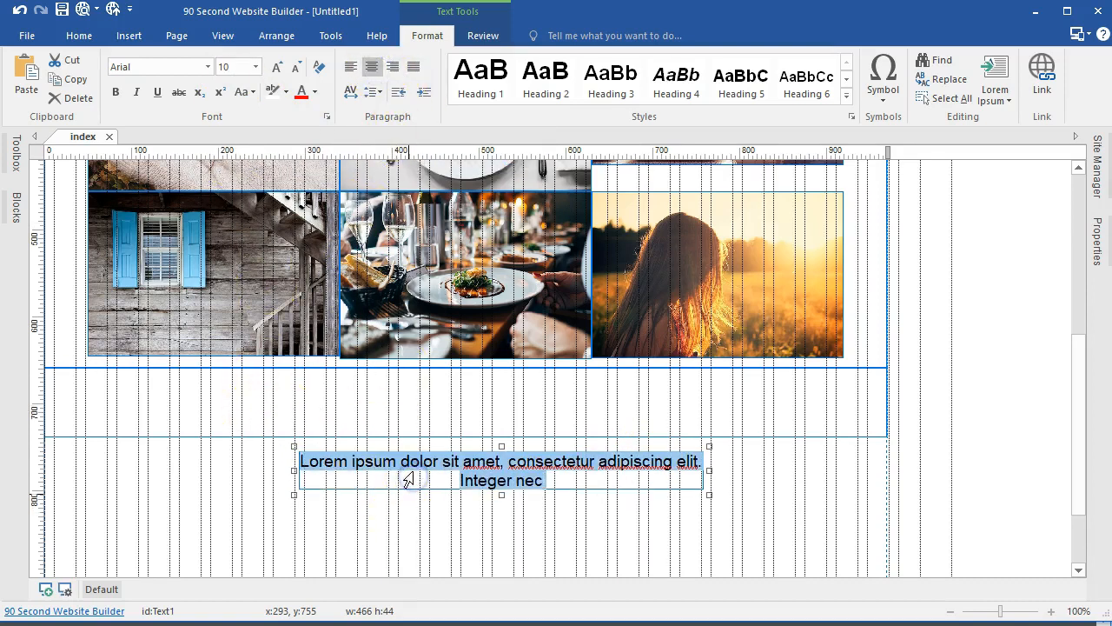
# Color the Lorem Ipsum text white and move the text object into the single-column layout grid below the images.
pyautogui.click(316, 92)
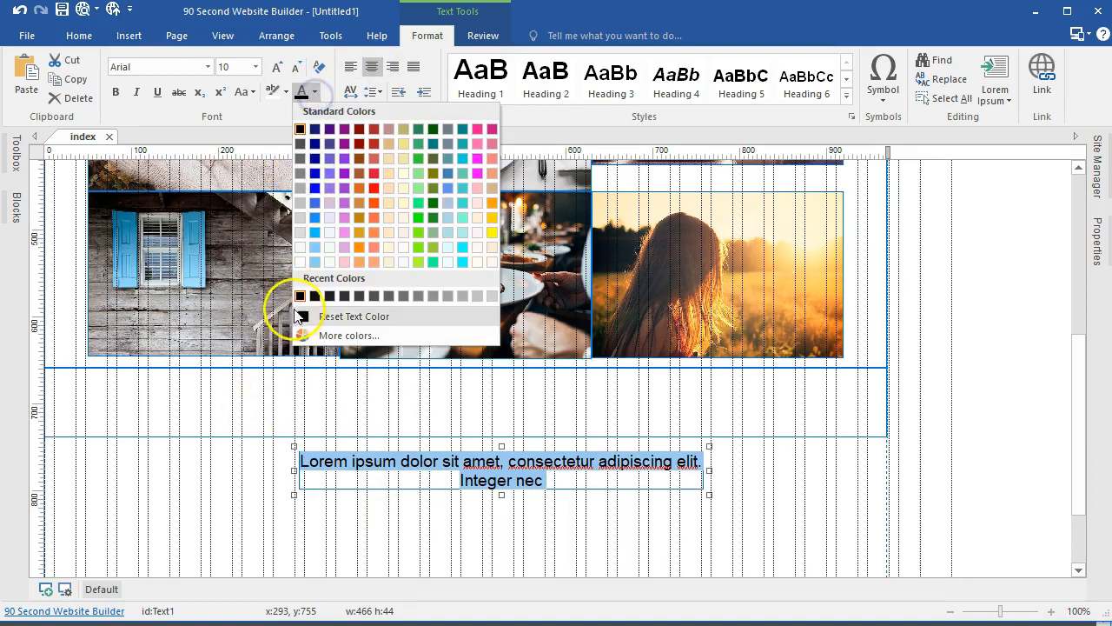
pyautogui.click(300, 269)
pyautogui.click(266, 469)
pyautogui.moveTo(403, 466); pyautogui.dragTo(408, 396)
# Give the layout grid with the Lorem Ipsum text a solid black background.
pyautogui.doubleClick(780, 422)
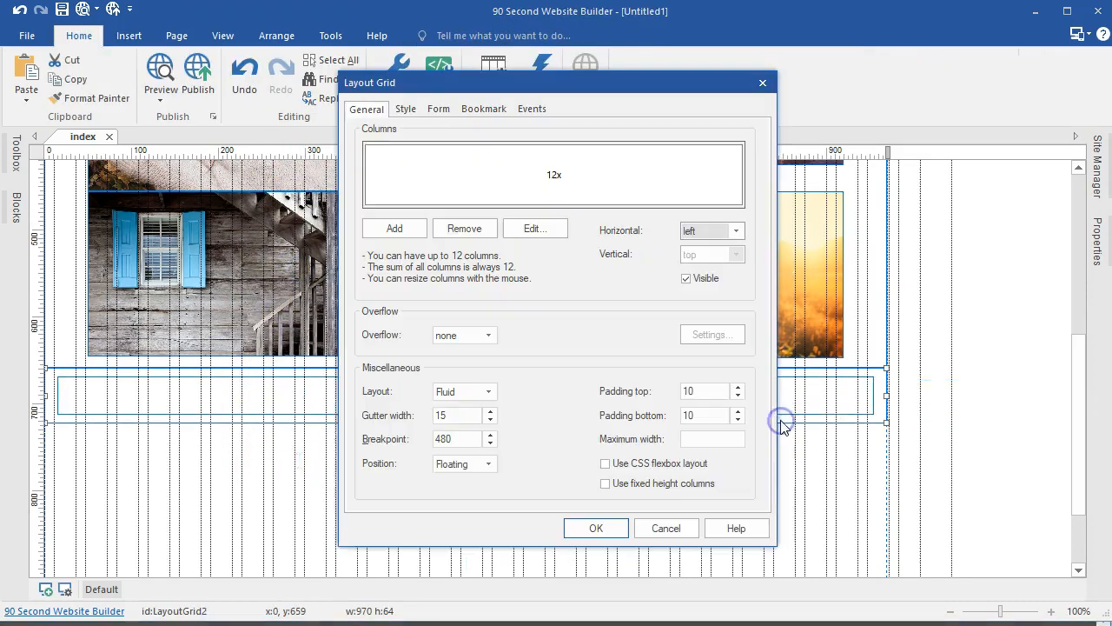
pyautogui.click(405, 110)
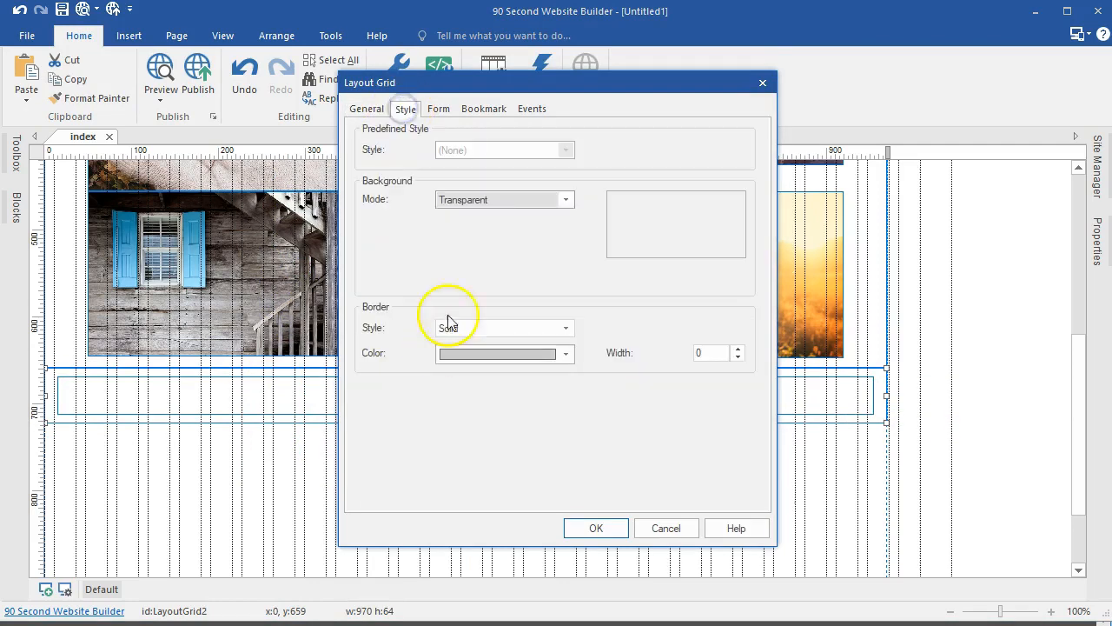
pyautogui.click(480, 206)
pyautogui.click(479, 226)
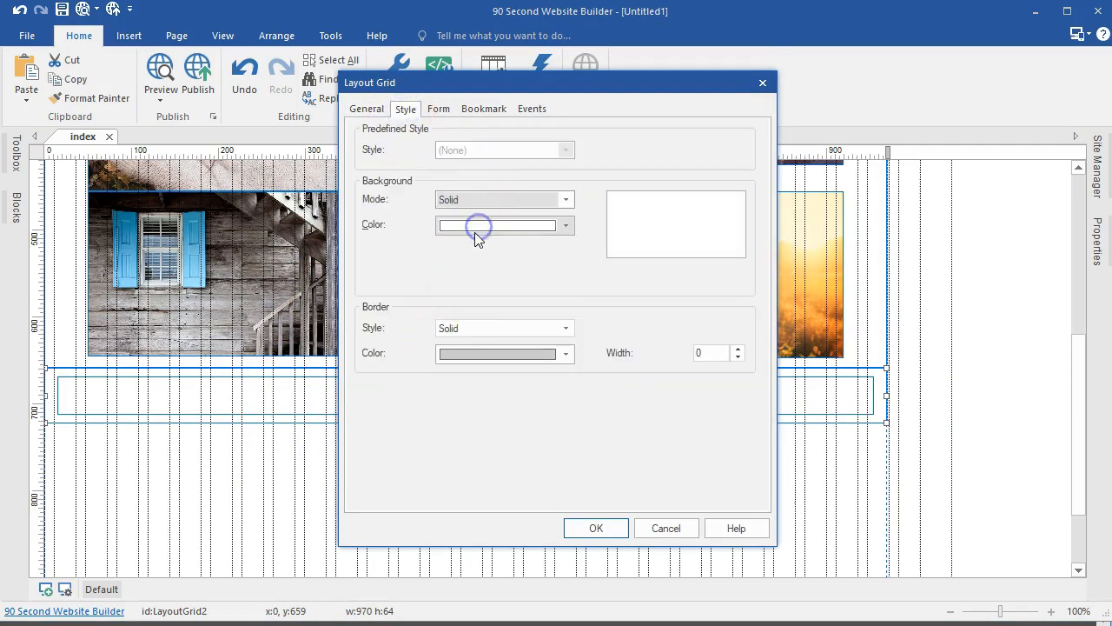
pyautogui.click(475, 228)
pyautogui.click(475, 423)
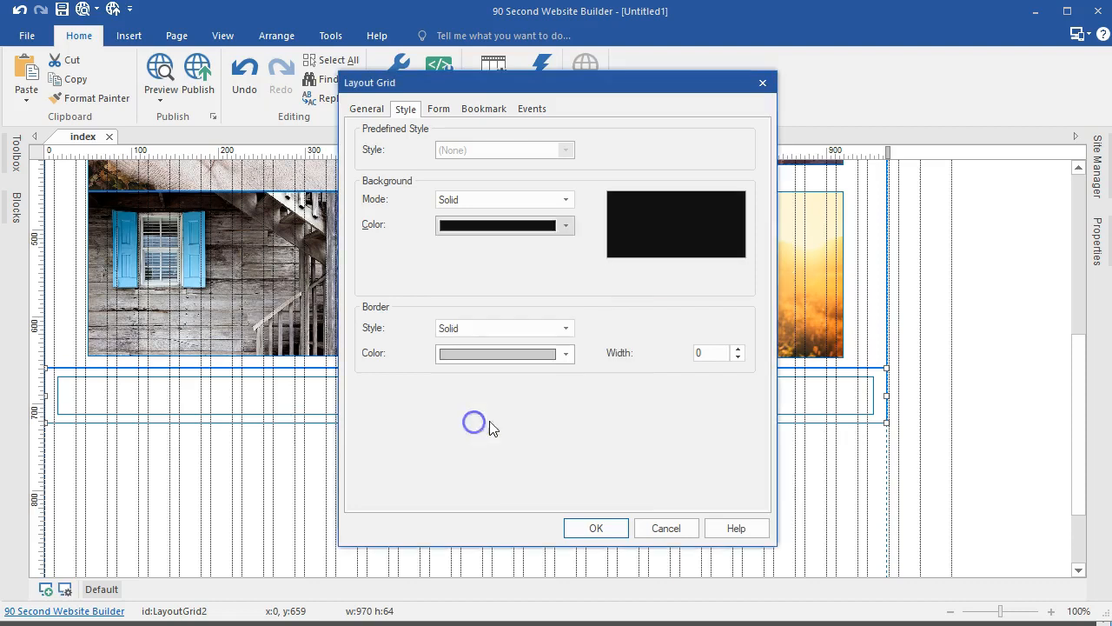
pyautogui.click(587, 528)
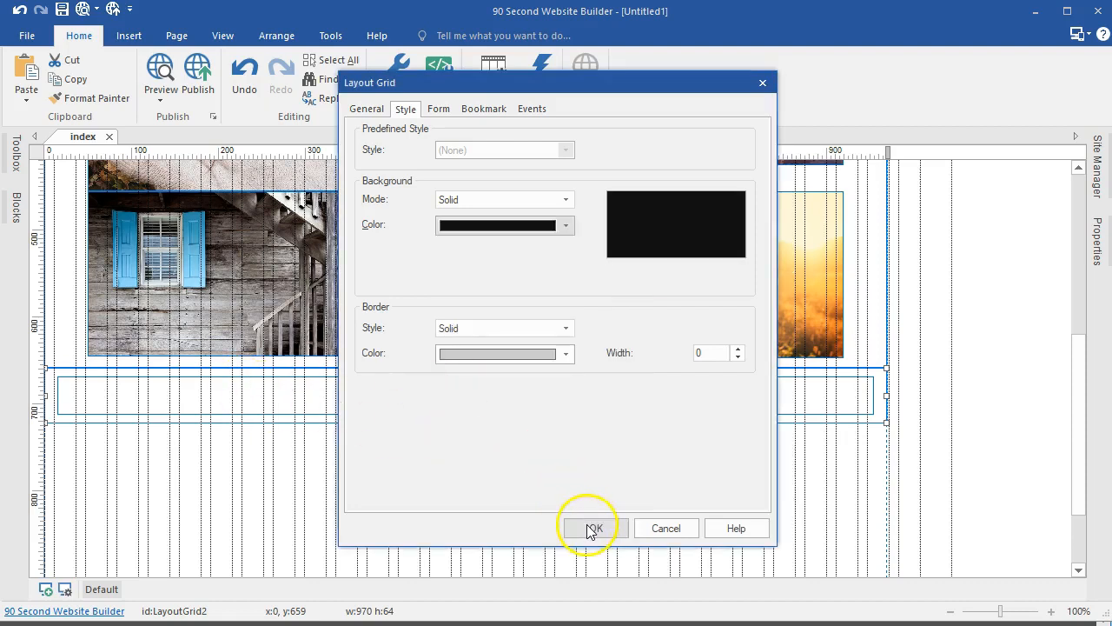
pyautogui.click(494, 388)
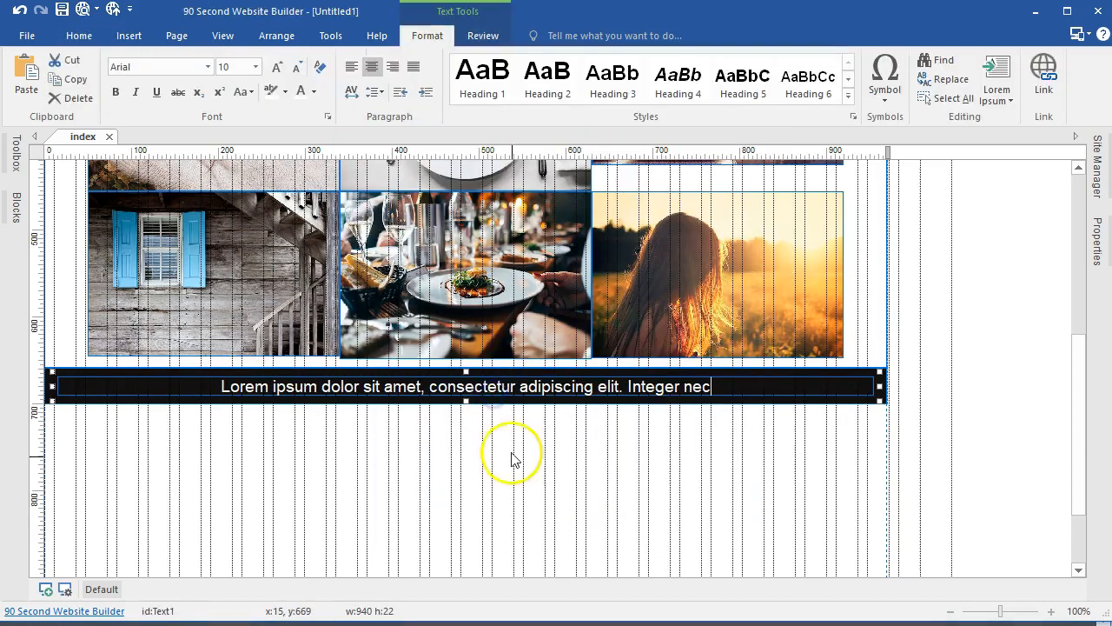
pyautogui.click(512, 459)
# Add an HTML object of about 120 by 110 px beside the page's first image row and paste the jQuery filter script into it.
pyautogui.scroll(10, 517, 387)
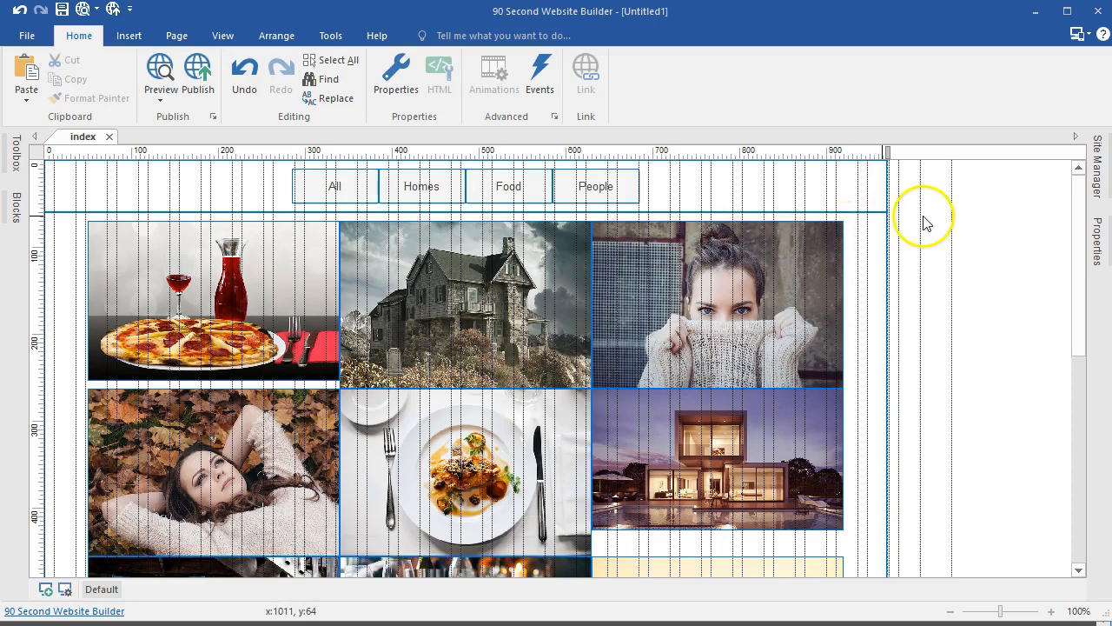
pyautogui.click(15, 149)
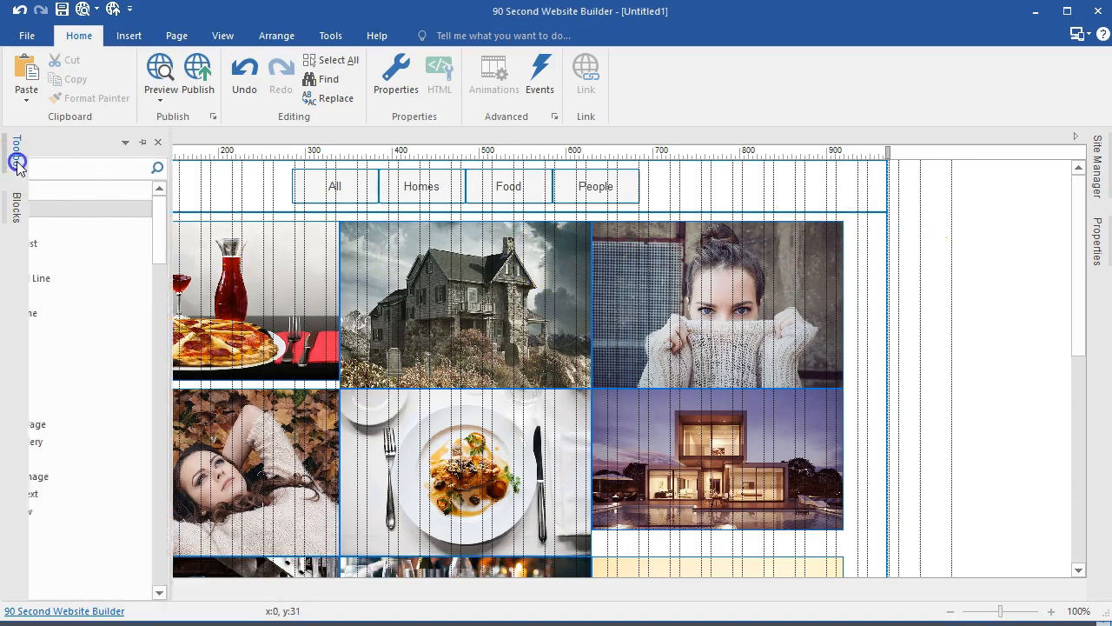
pyautogui.click(73, 296)
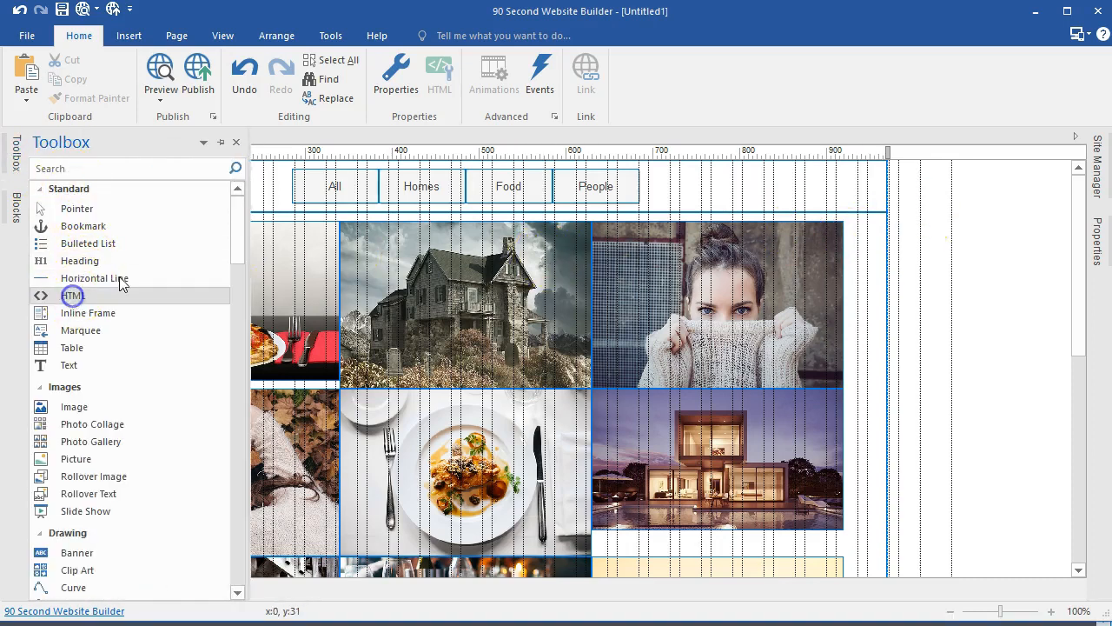
pyautogui.moveTo(906, 210); pyautogui.dragTo(1011, 304)
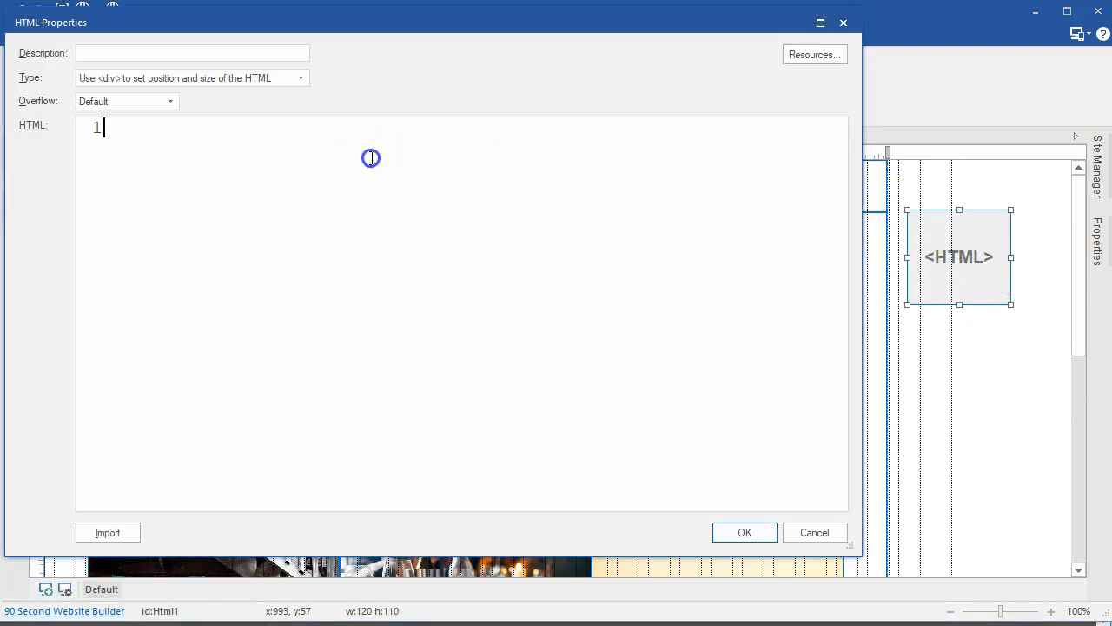
pyautogui.hotkey('ctrl', 'v')
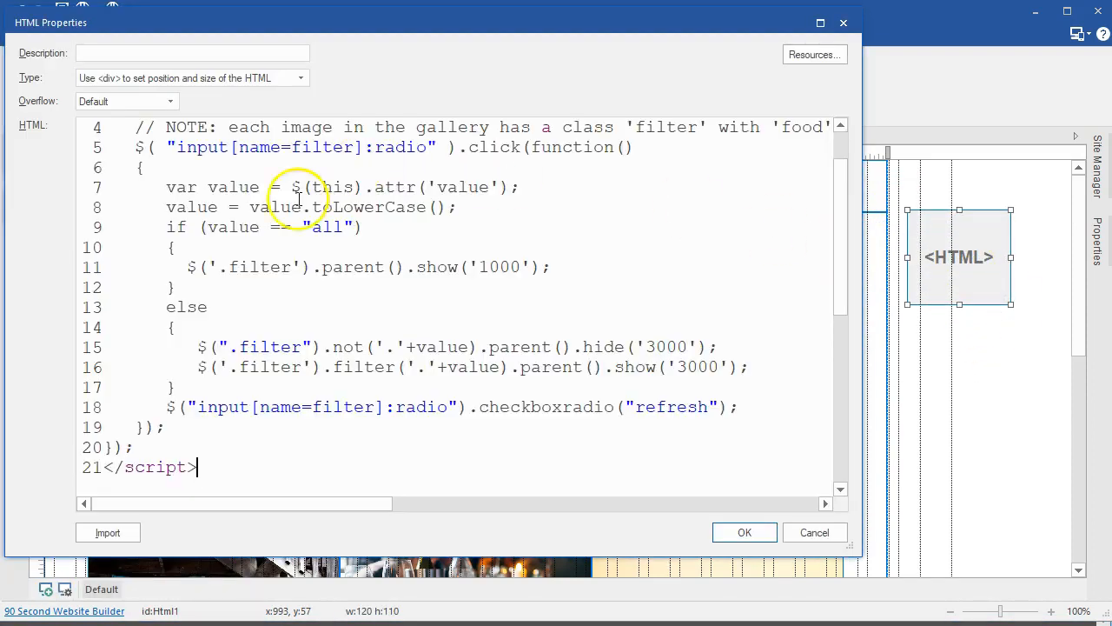
pyautogui.scroll(1, 278, 204)
pyautogui.scroll(-1, 126, 313)
pyautogui.scroll(1, 139, 287)
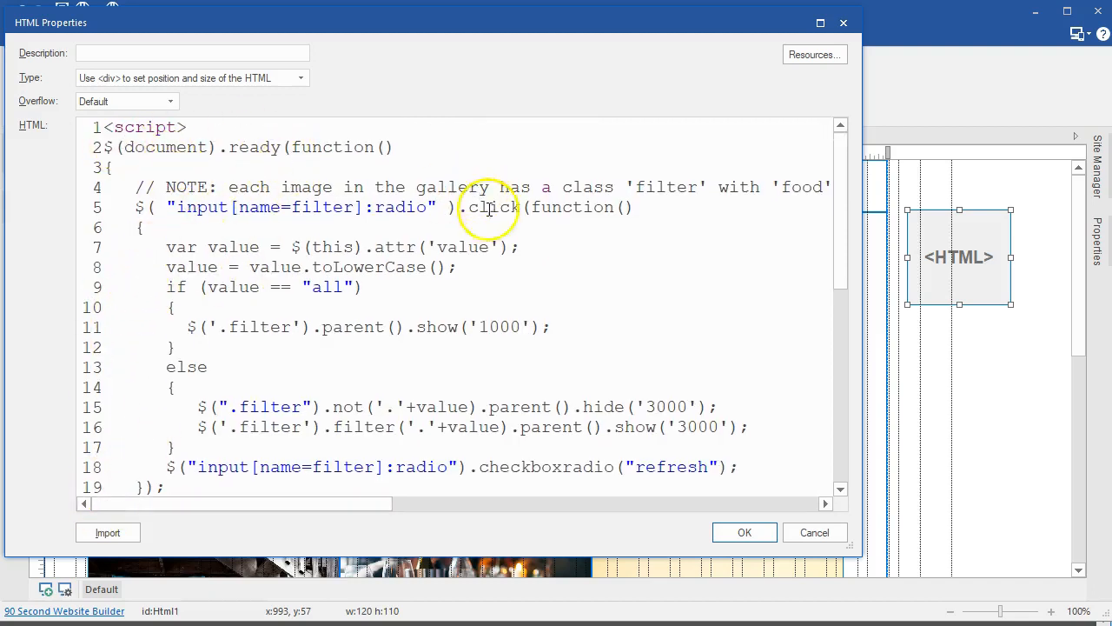
pyautogui.scroll(-2, 241, 218)
pyautogui.scroll(2, 236, 221)
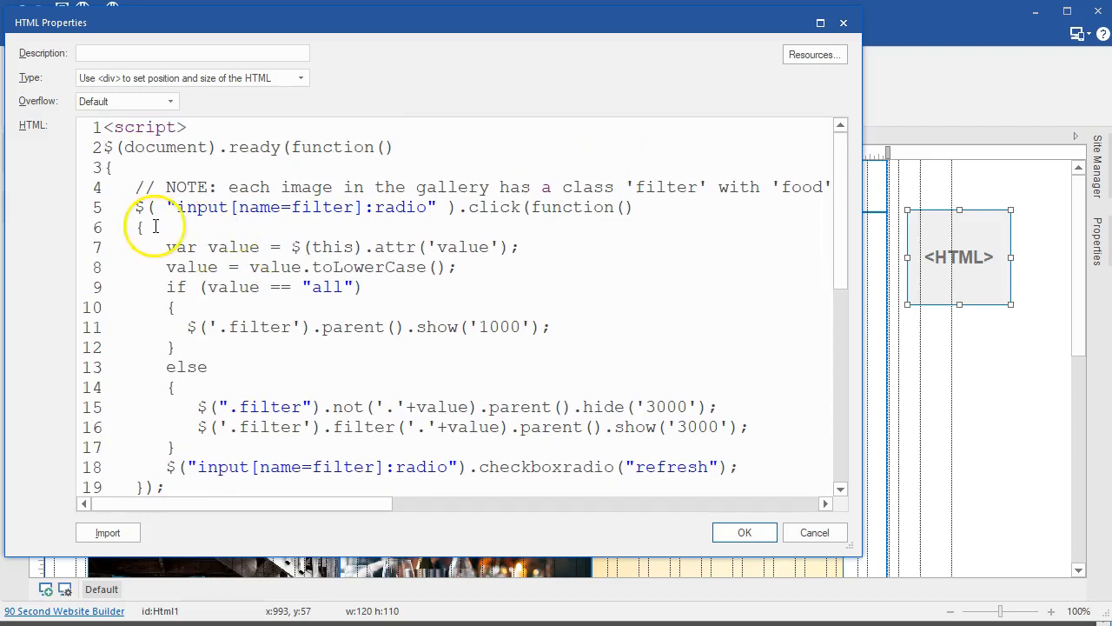
# Set the HTML object's type to Between <head></head> tags and its description to Image Gallery.
pyautogui.click(110, 80)
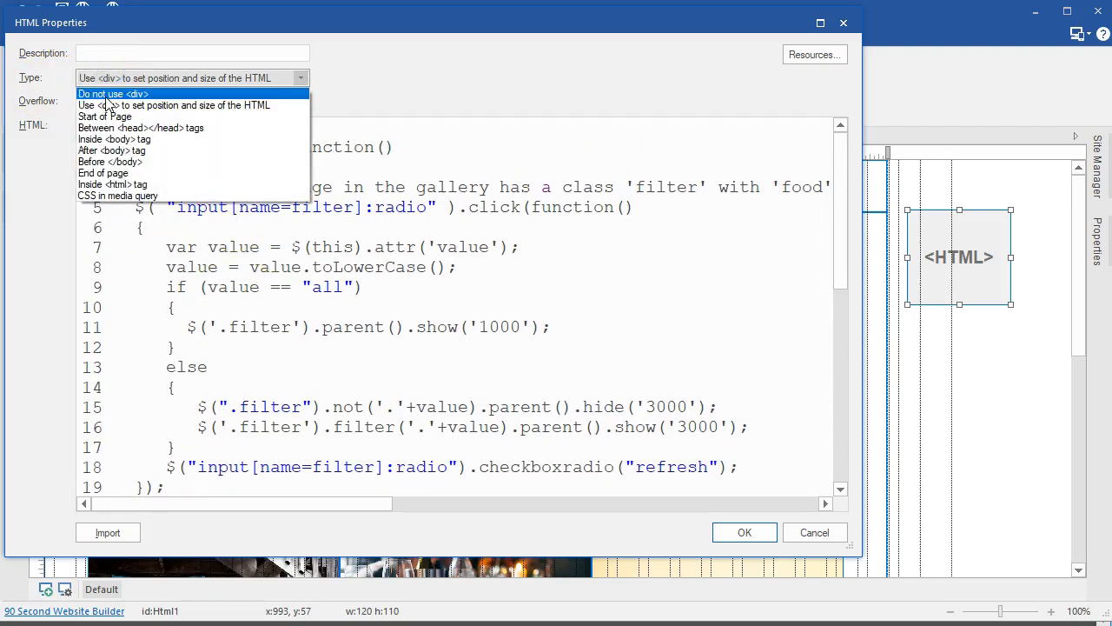
pyautogui.click(107, 94)
pyautogui.click(119, 80)
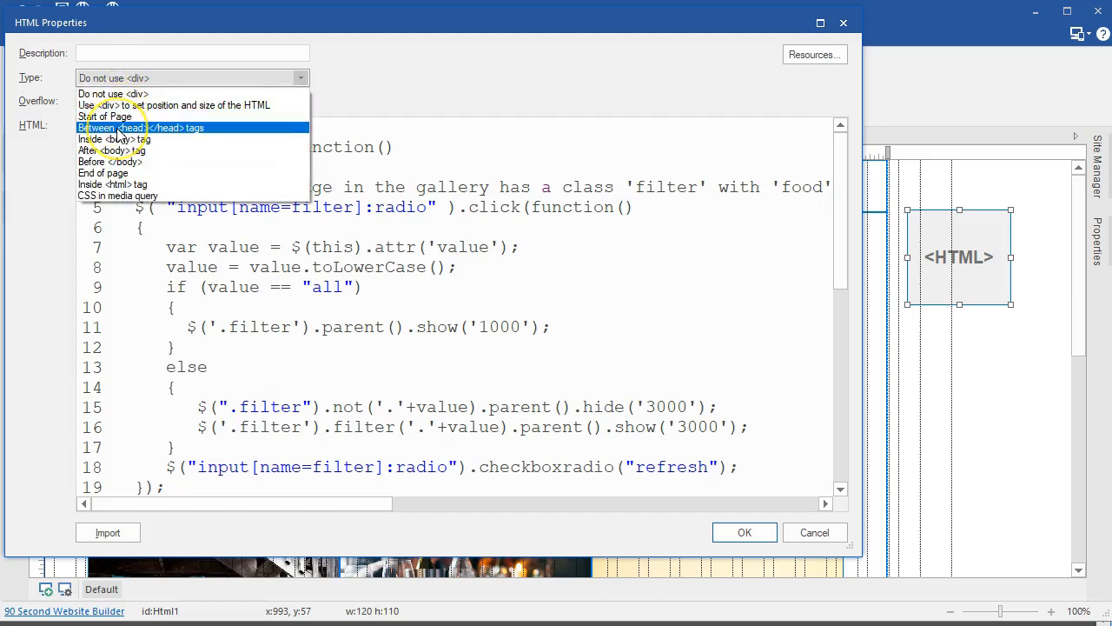
pyautogui.click(119, 131)
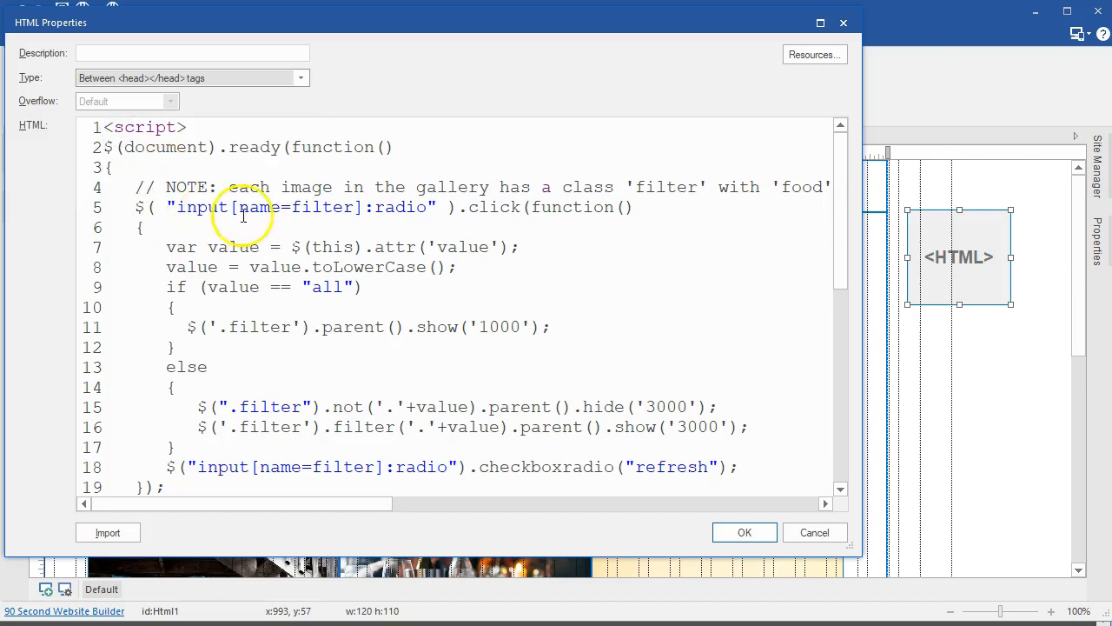
pyautogui.click(155, 55)
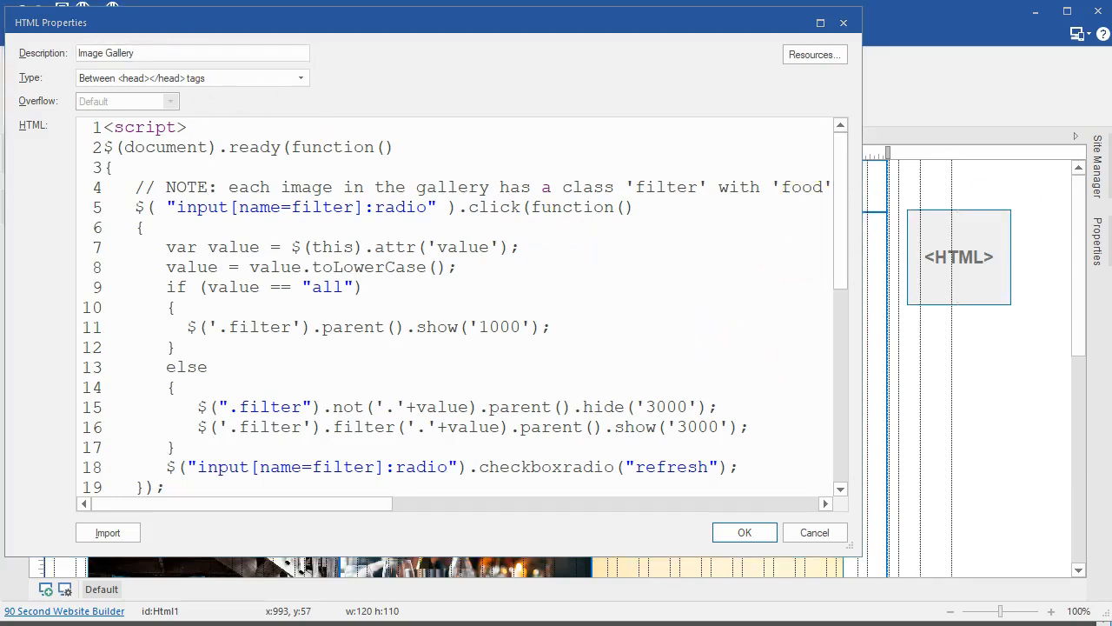
# Open the HTML object's resources, close them without adding any entry, and accept the HTML properties.
pyautogui.click(806, 57)
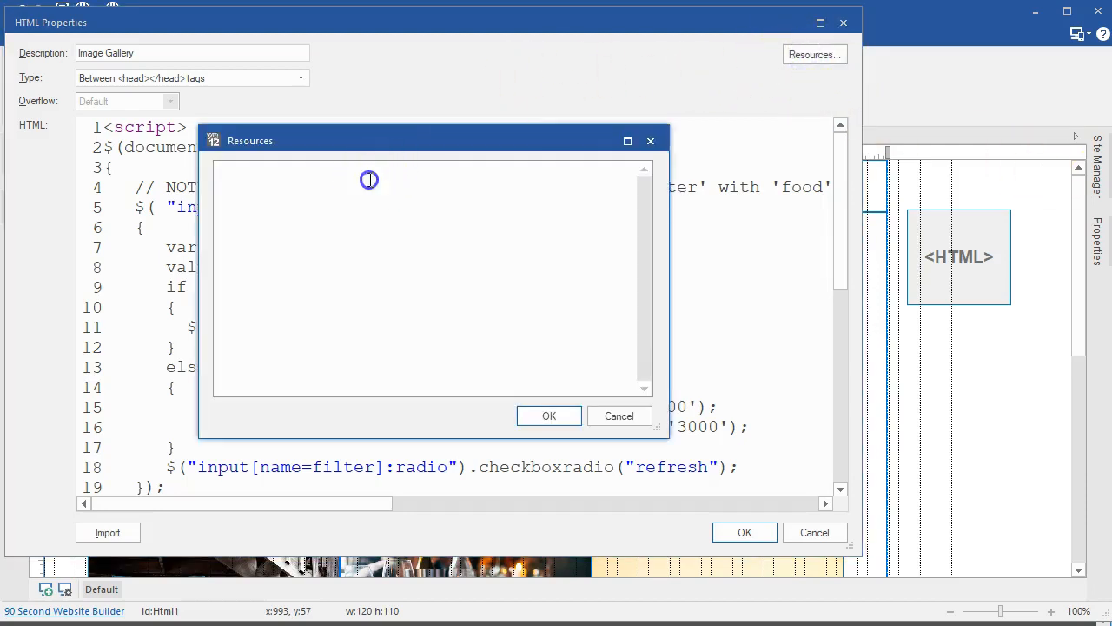
pyautogui.click(549, 416)
pyautogui.click(737, 532)
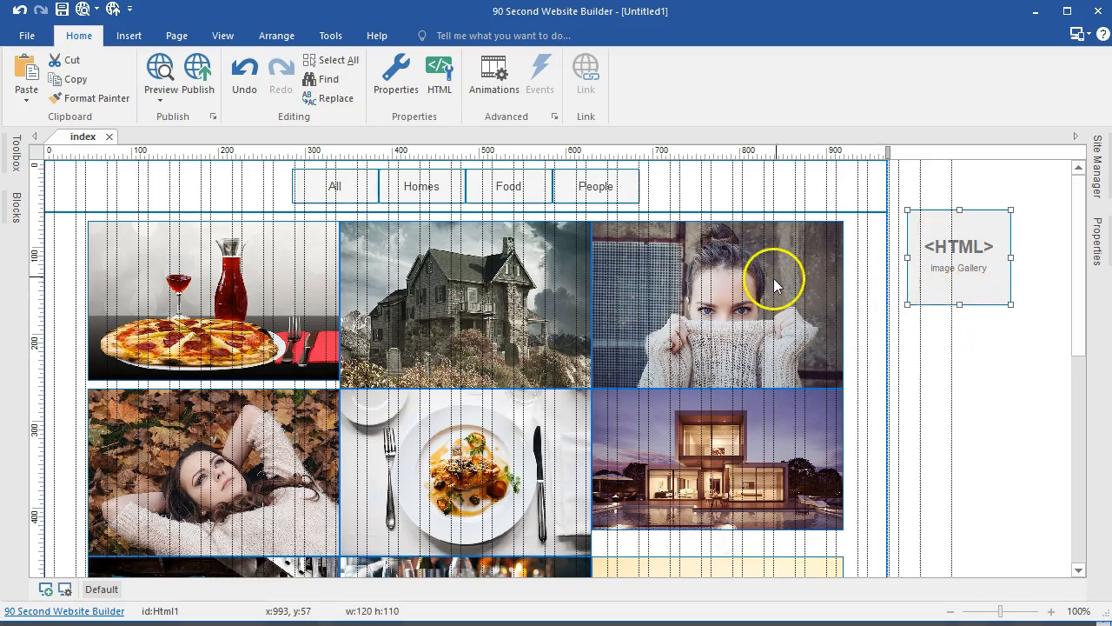
# Name the All button filter and review the image class note in the Image Gallery HTML object's script.
pyautogui.doubleClick(331, 188)
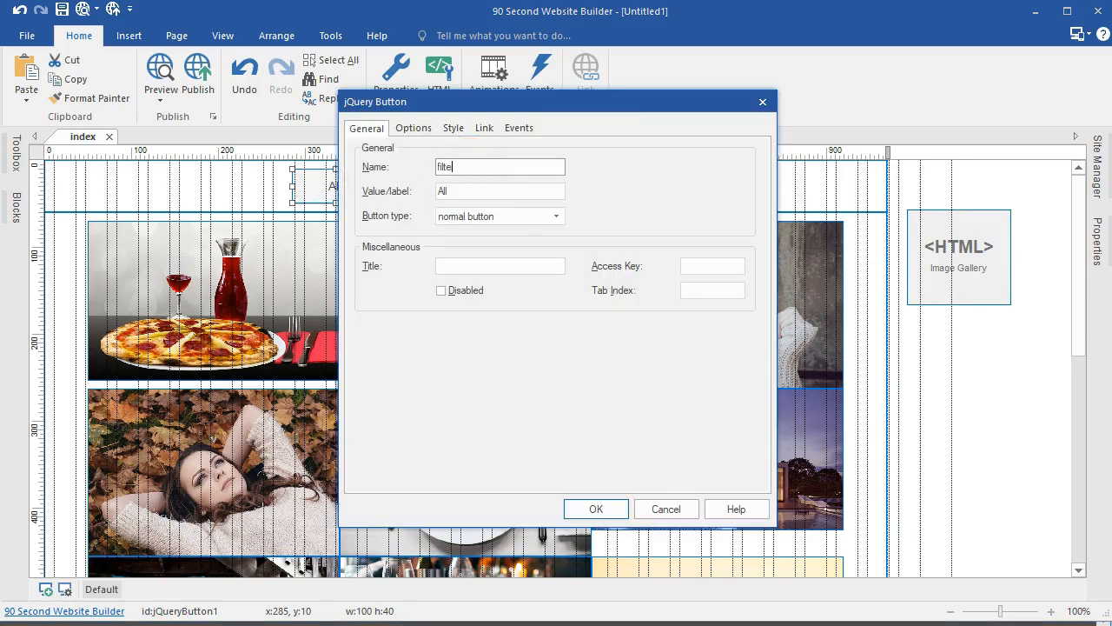
pyautogui.click(599, 509)
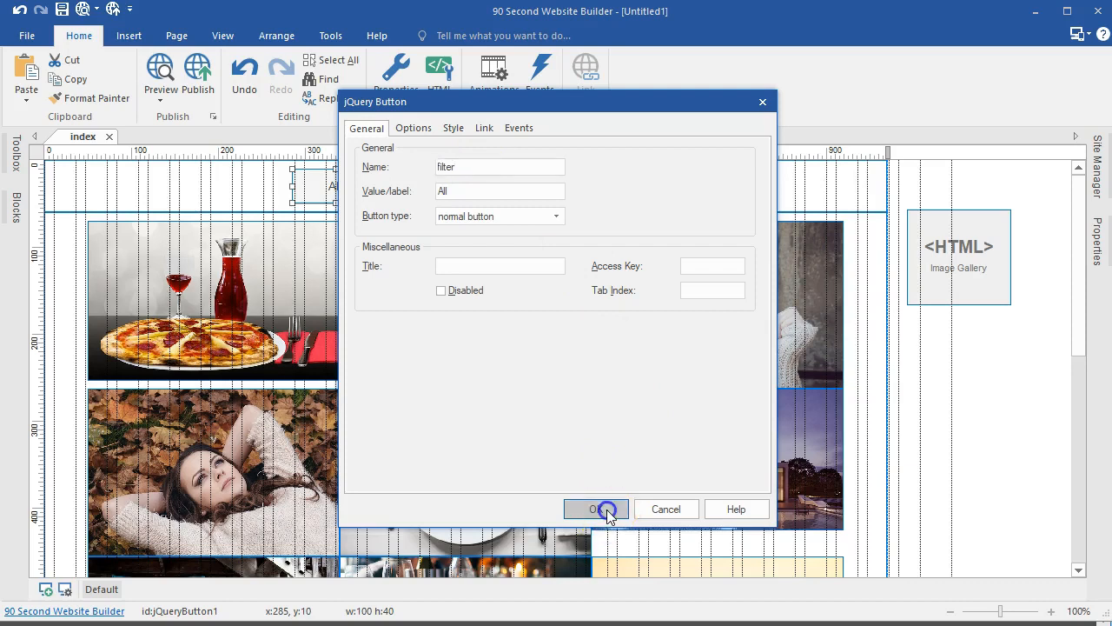
pyautogui.doubleClick(962, 252)
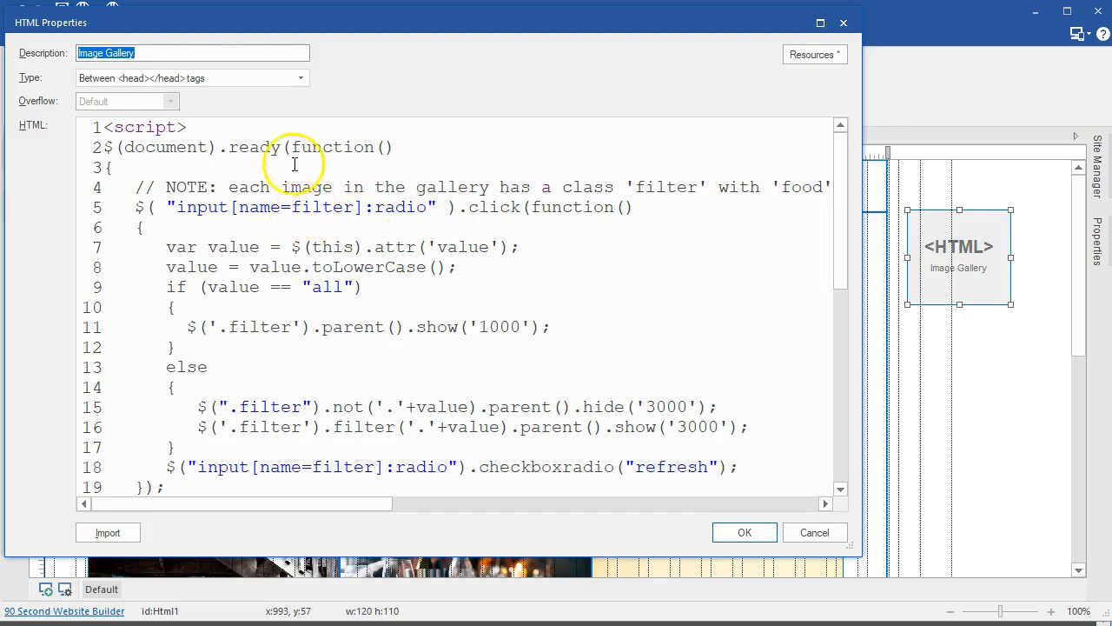
pyautogui.moveTo(124, 188); pyautogui.dragTo(835, 191)
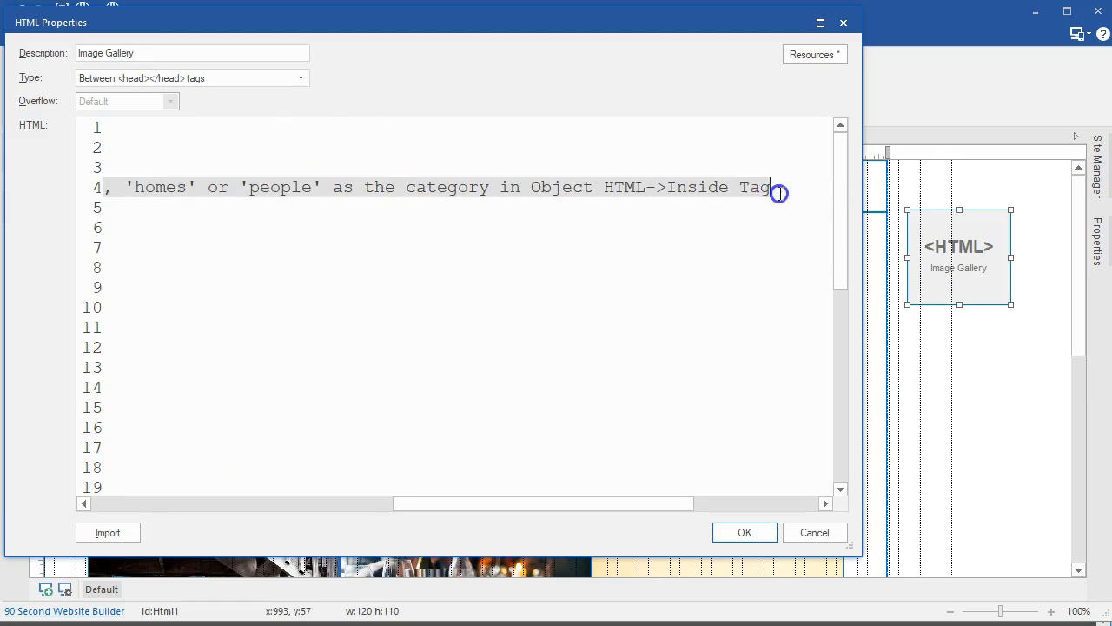
pyautogui.click(741, 531)
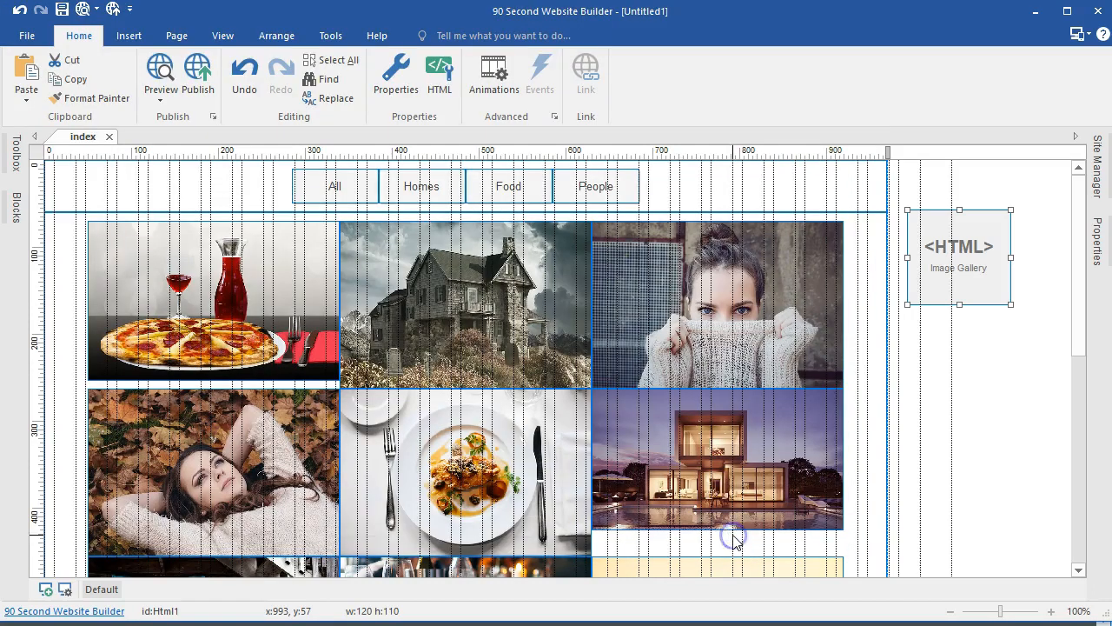
# Change the All button to a radio button with its initial state set to checked.
pyautogui.doubleClick(360, 179)
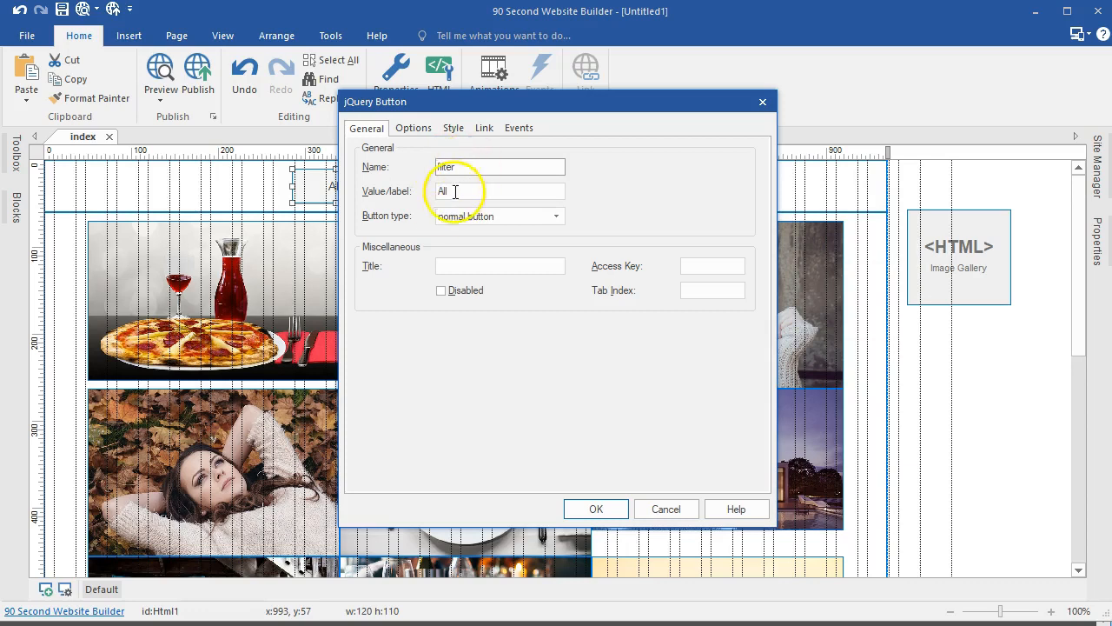
pyautogui.click(473, 217)
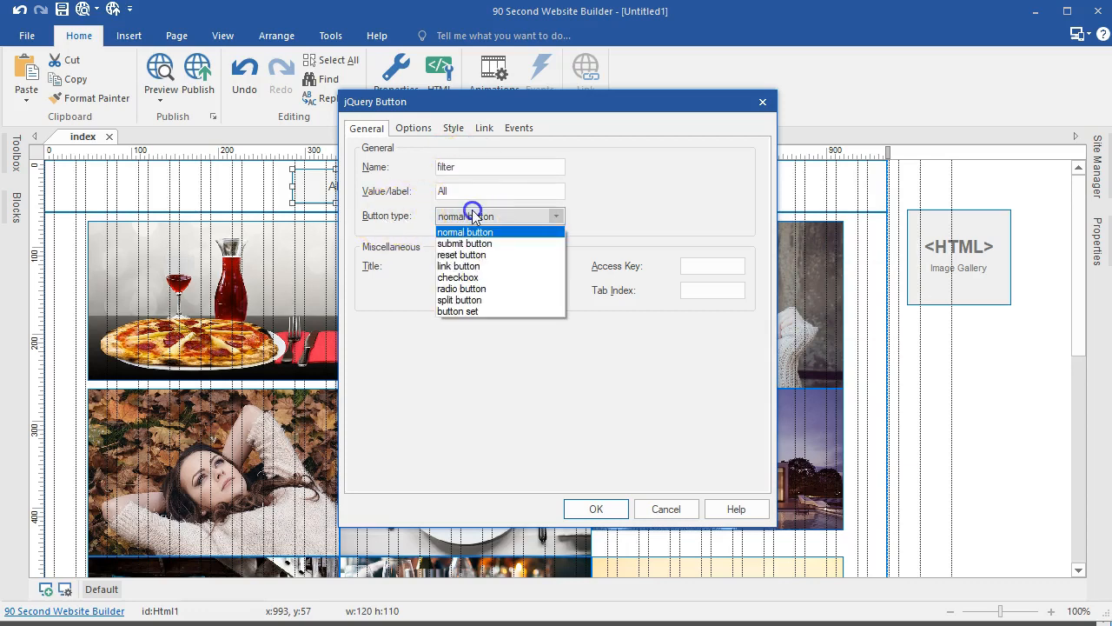
pyautogui.click(461, 288)
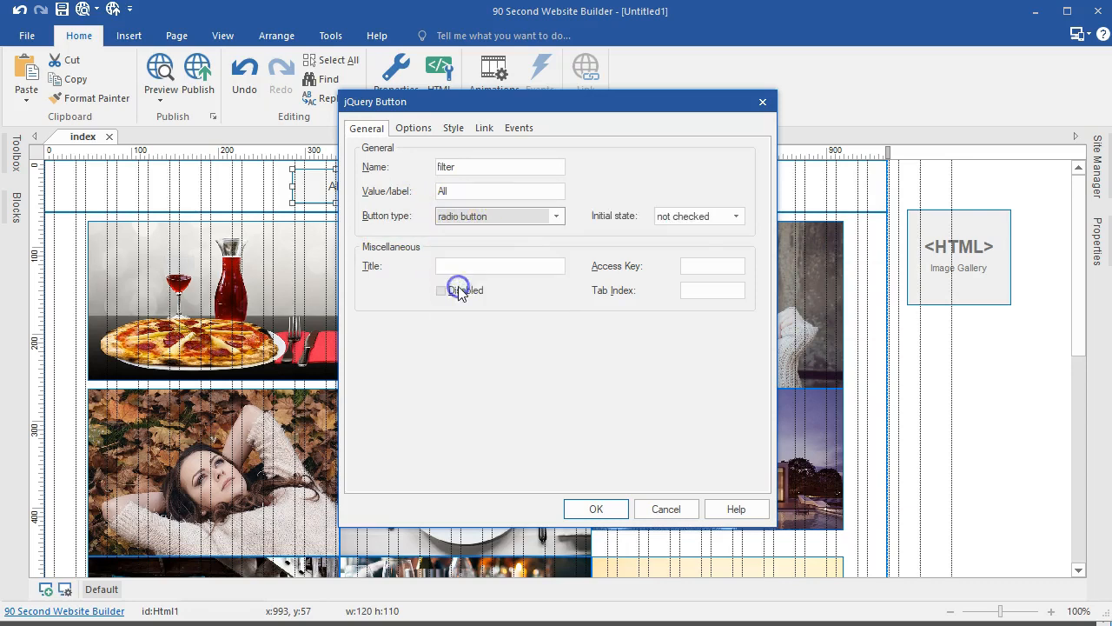
pyautogui.click(698, 216)
pyautogui.click(685, 244)
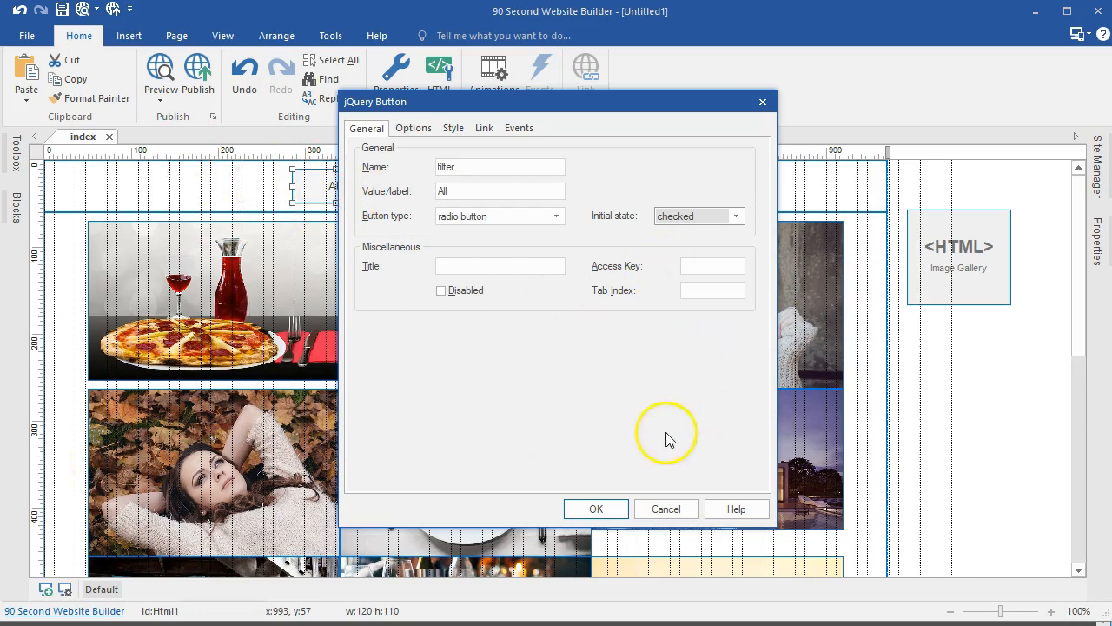
pyautogui.click(620, 511)
# Name the Homes button filter and change its button type to radio button.
pyautogui.click(451, 183)
pyautogui.doubleClick(437, 186)
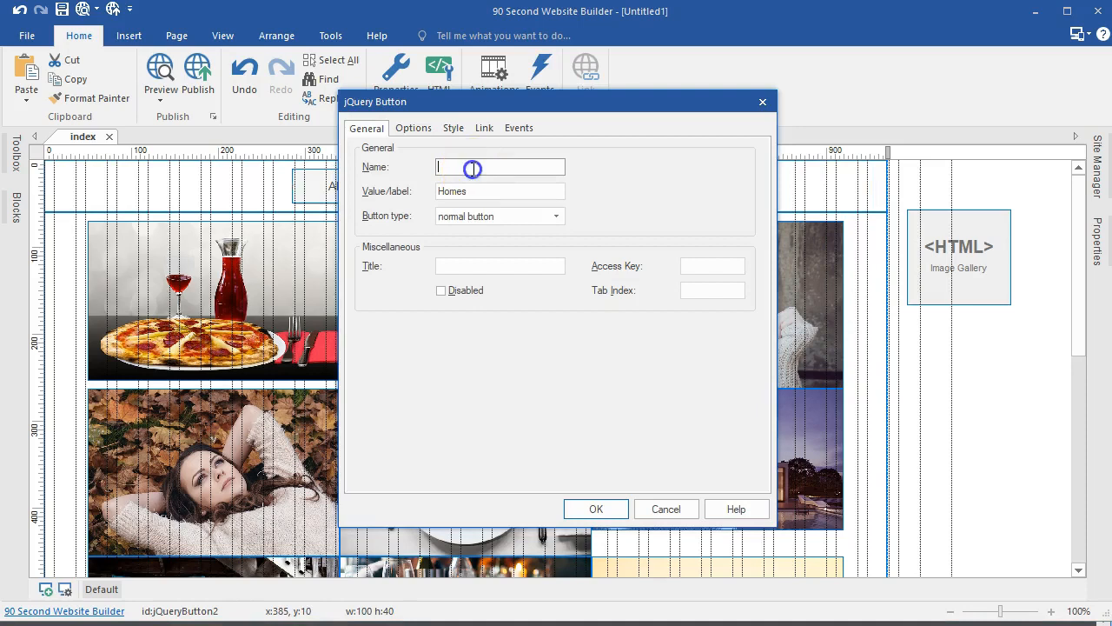
pyautogui.write('filter')
pyautogui.click(521, 216)
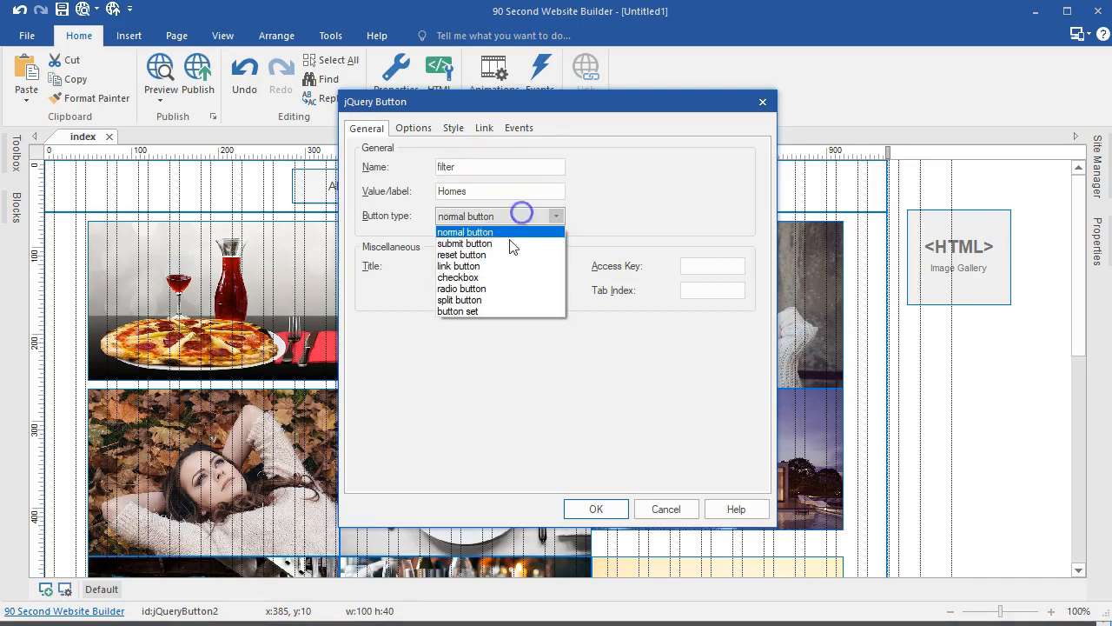
pyautogui.click(477, 288)
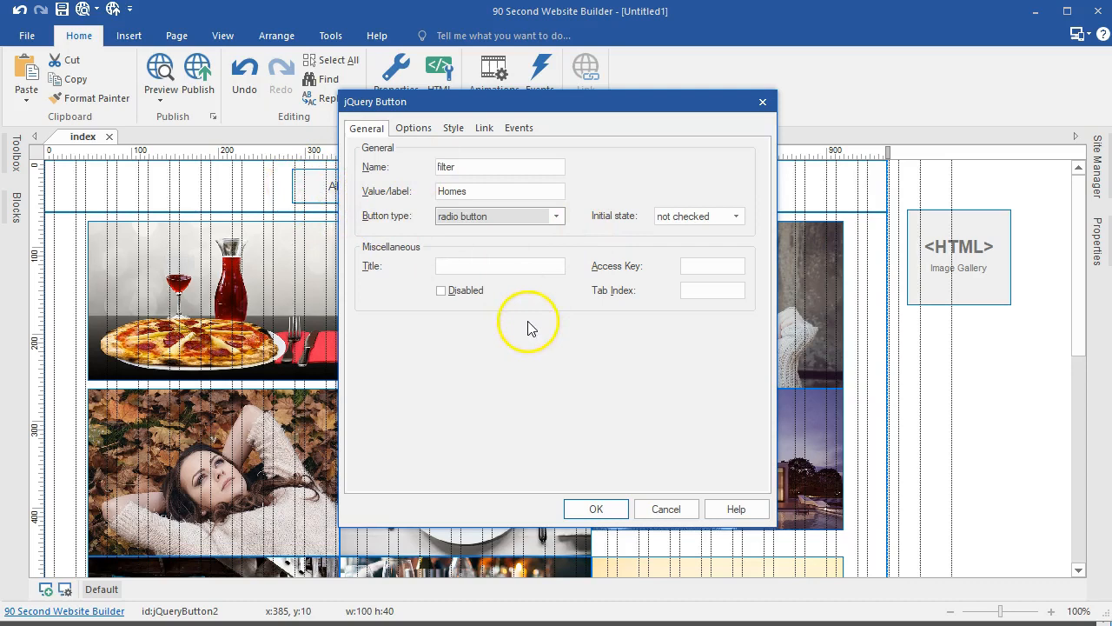
pyautogui.click(596, 508)
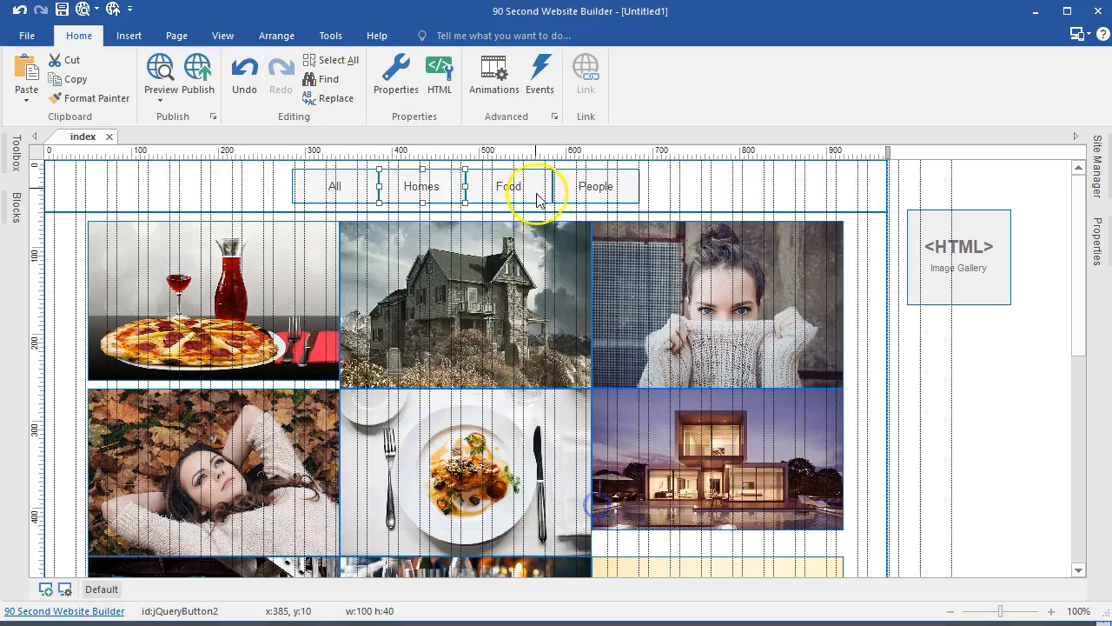
# Give the Food button the name filter and make it a radio button.
pyautogui.doubleClick(531, 177)
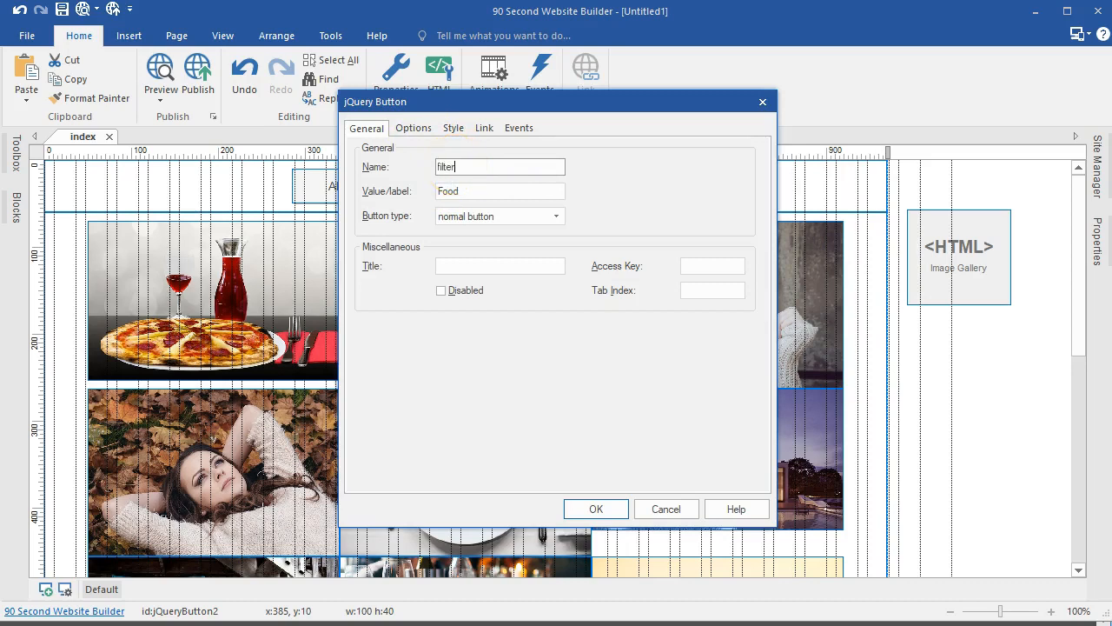
pyautogui.click(492, 216)
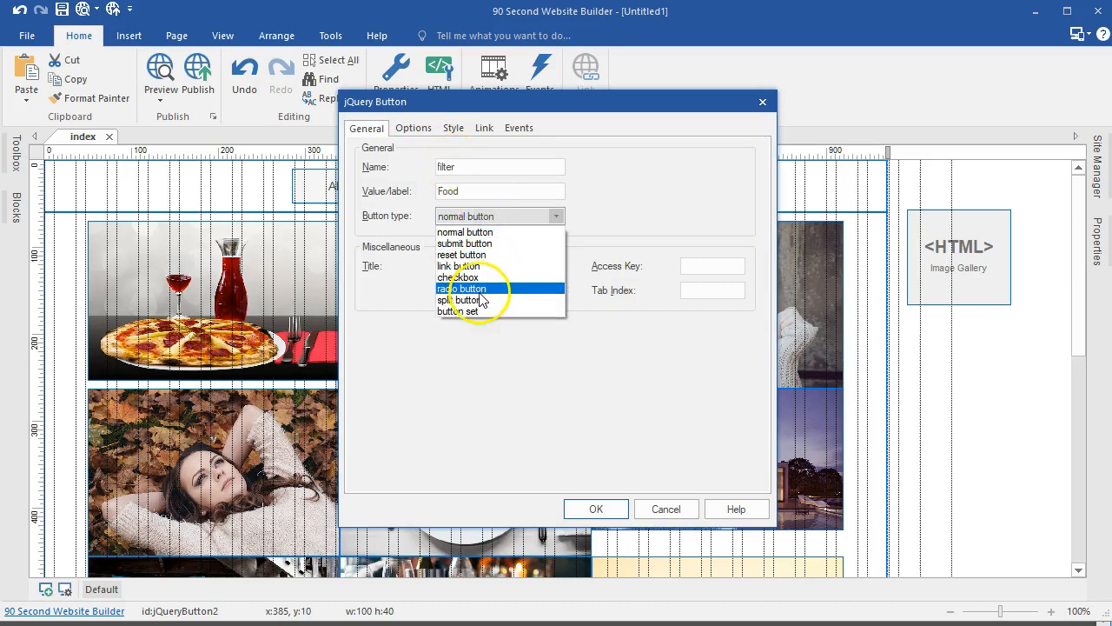
pyautogui.click(478, 290)
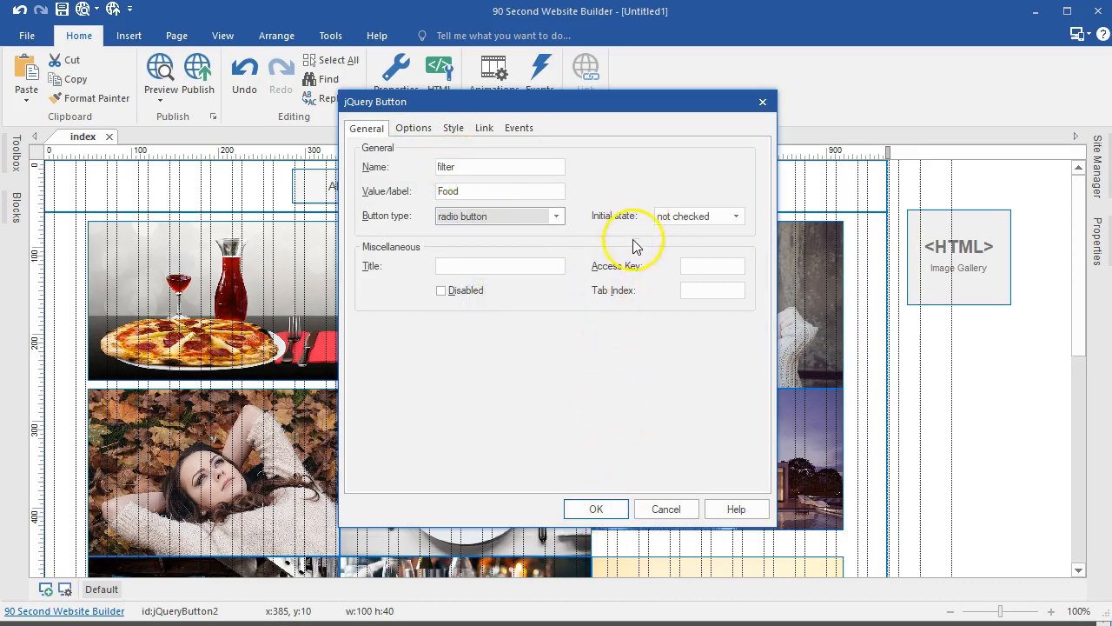
pyautogui.click(596, 509)
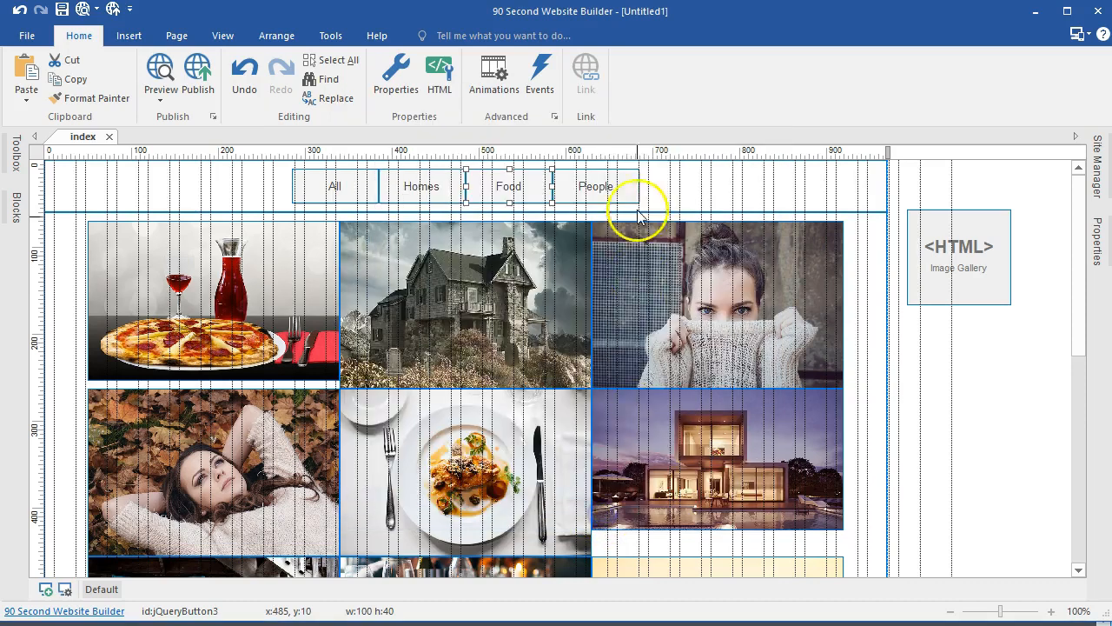
# Set the People button's name to filter and its button type to radio button.
pyautogui.doubleClick(606, 186)
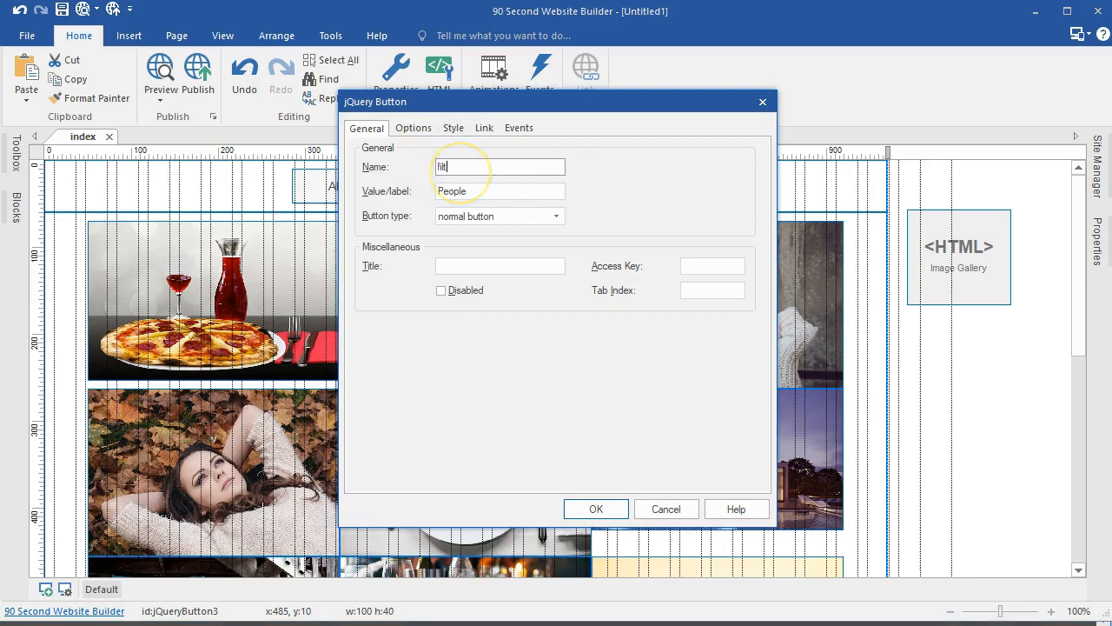
pyautogui.click(477, 217)
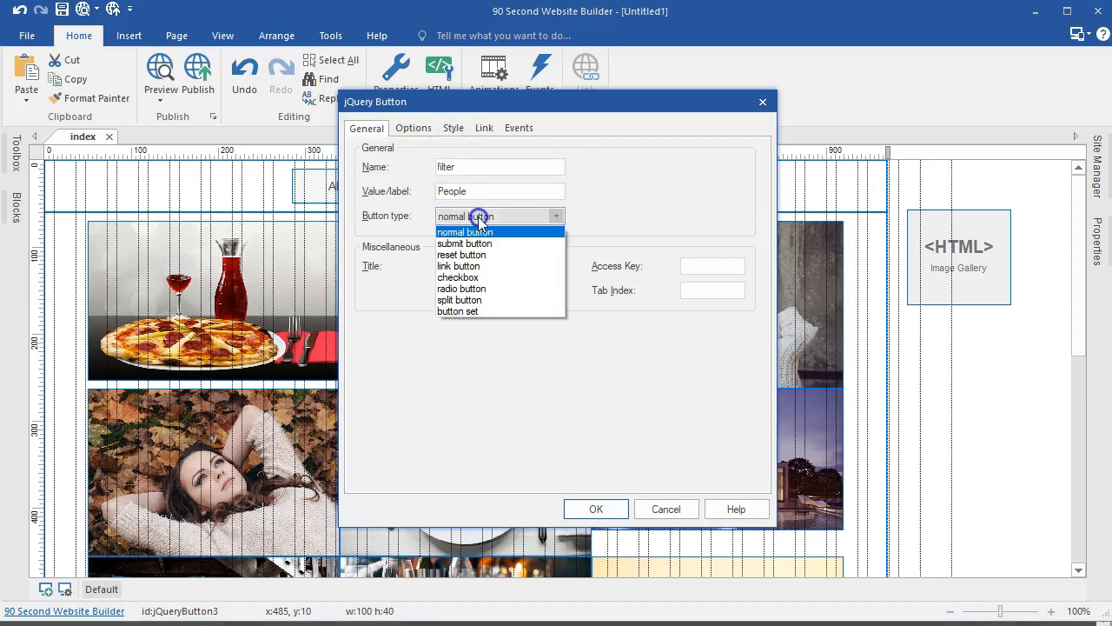
pyautogui.click(466, 286)
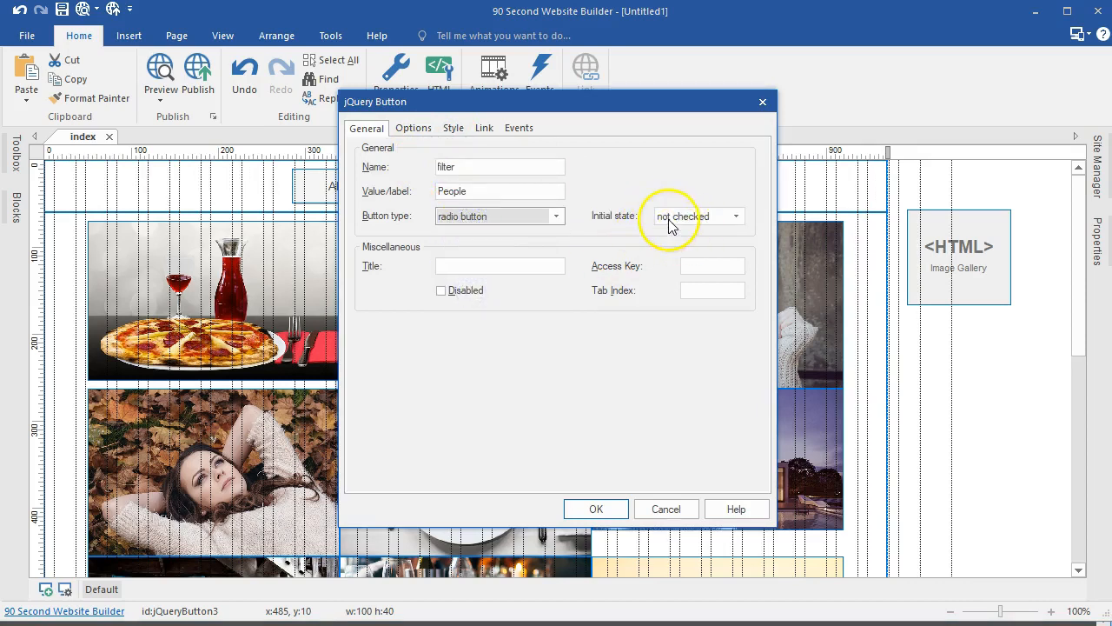
pyautogui.click(603, 509)
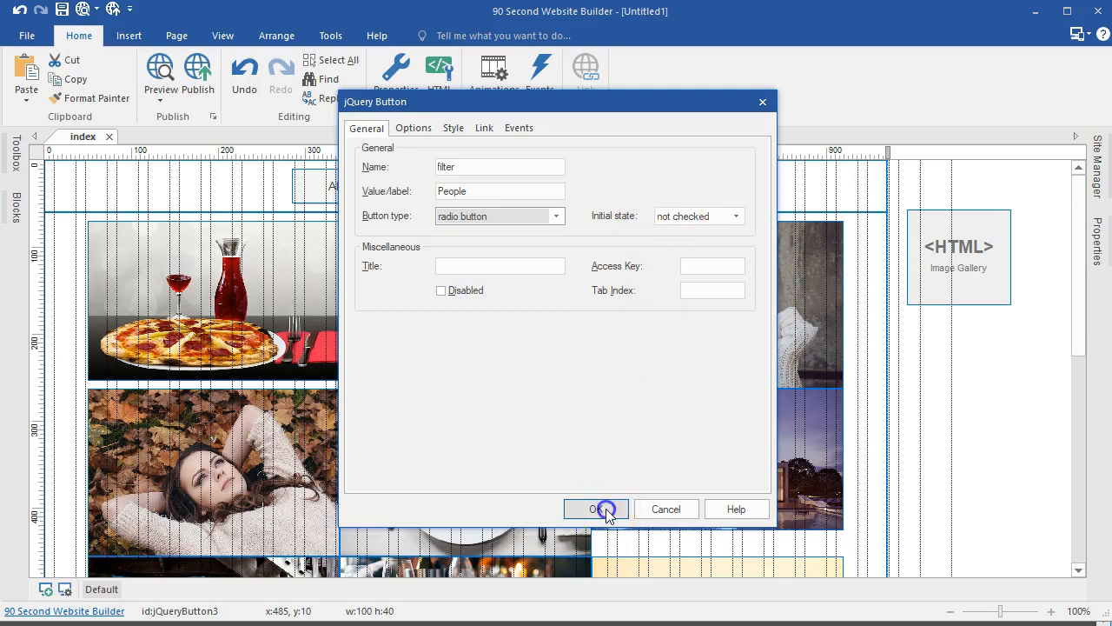
# Add class="filter food" inside the tag of the pizza image's object HTML.
pyautogui.scroll(-1, 493, 308)
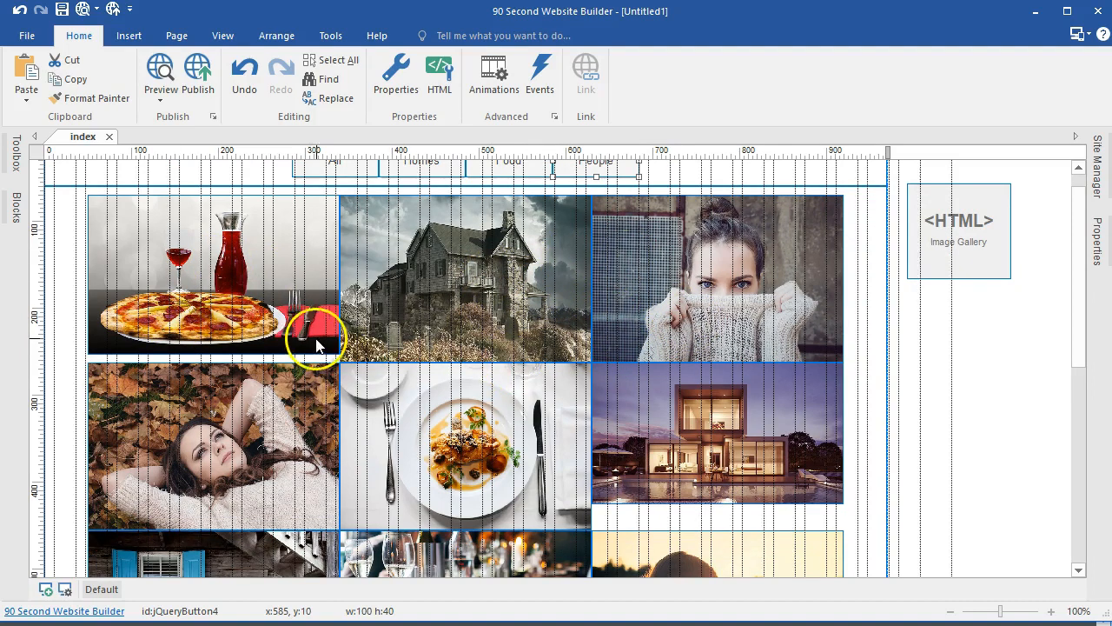
pyautogui.rightClick(278, 313)
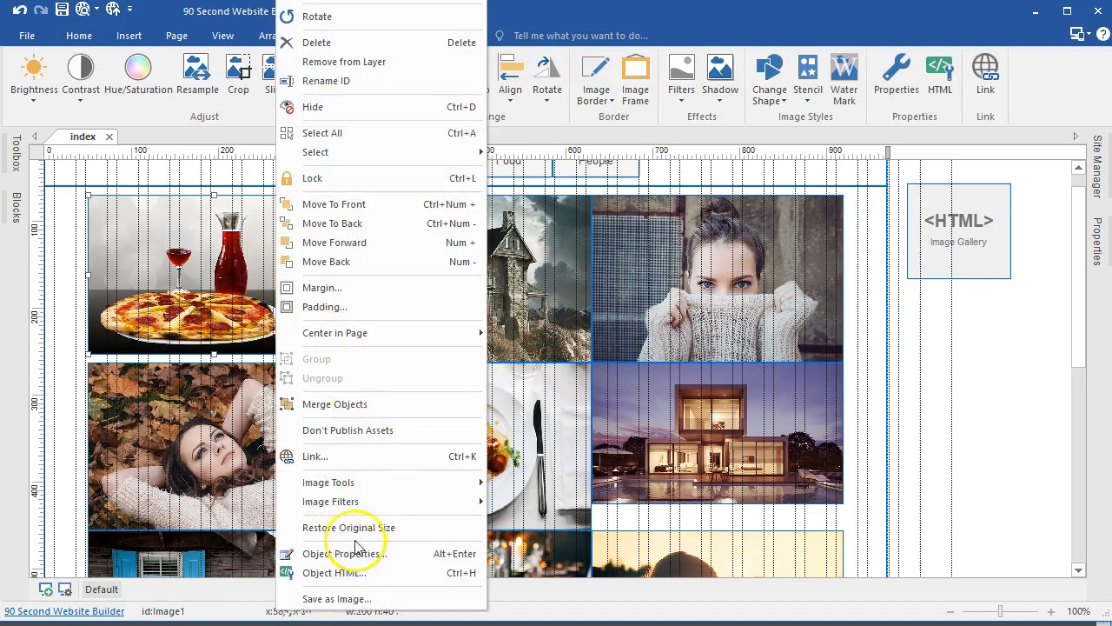
pyautogui.click(337, 575)
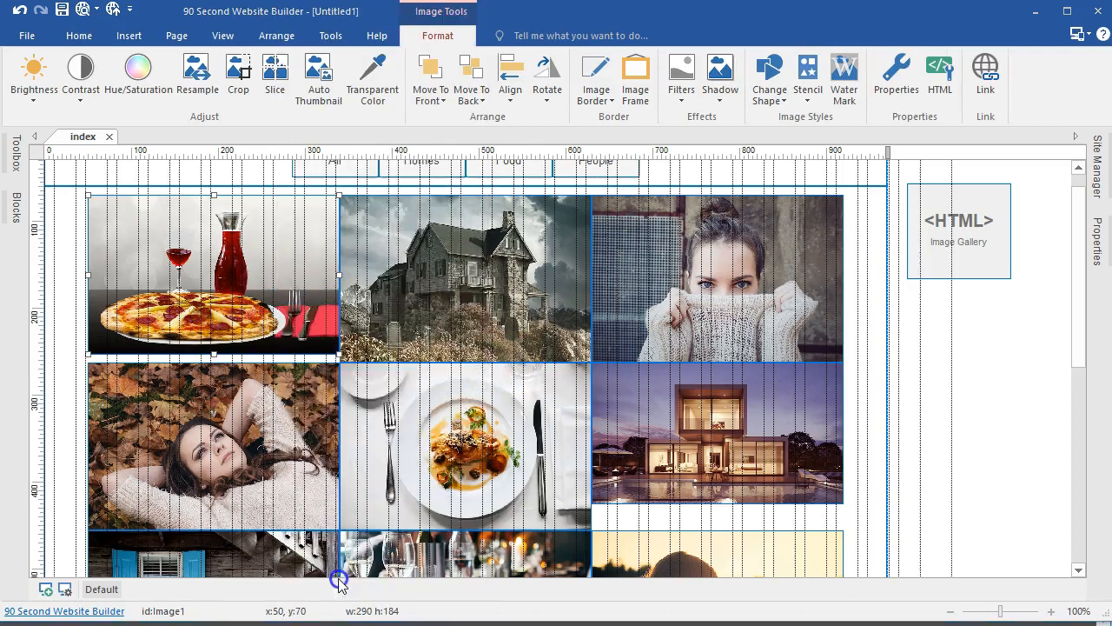
pyautogui.click(265, 296)
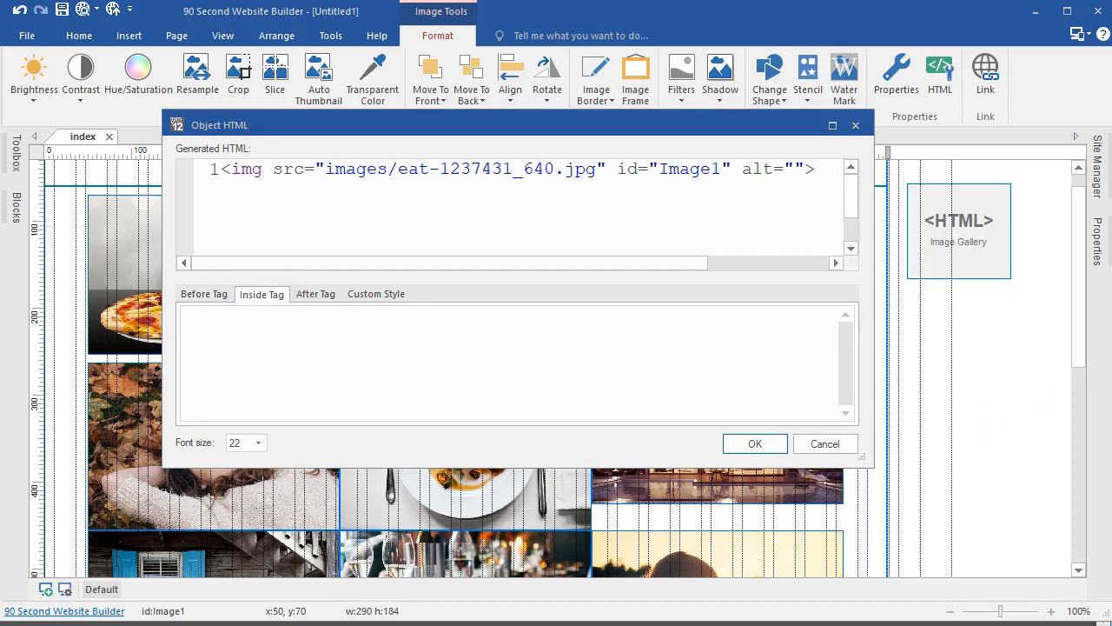
pyautogui.click(600, 339)
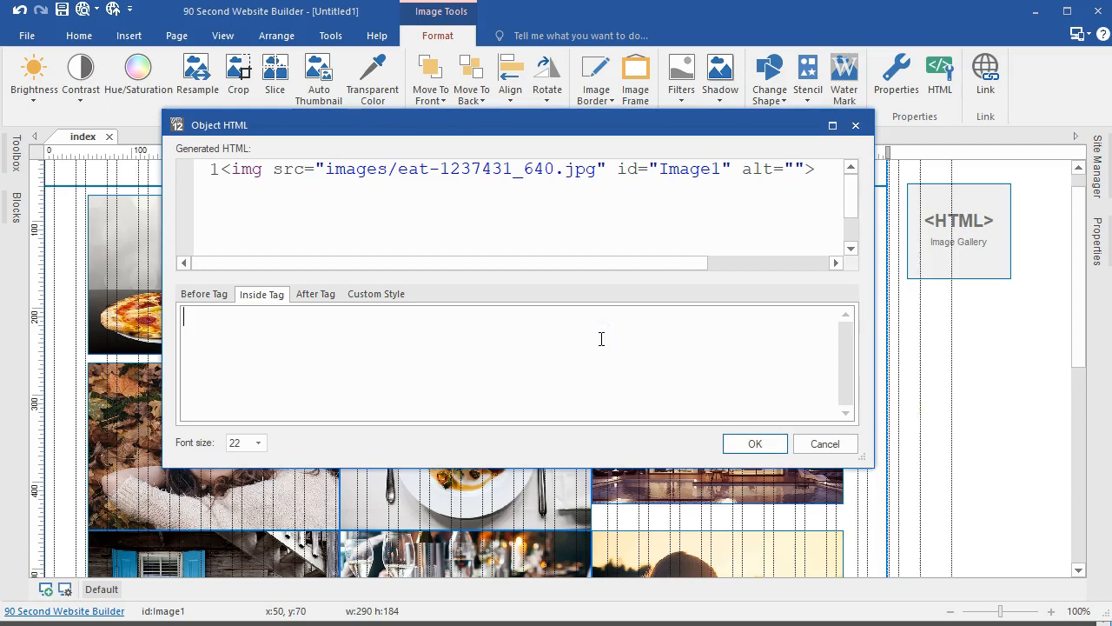
pyautogui.write('class')
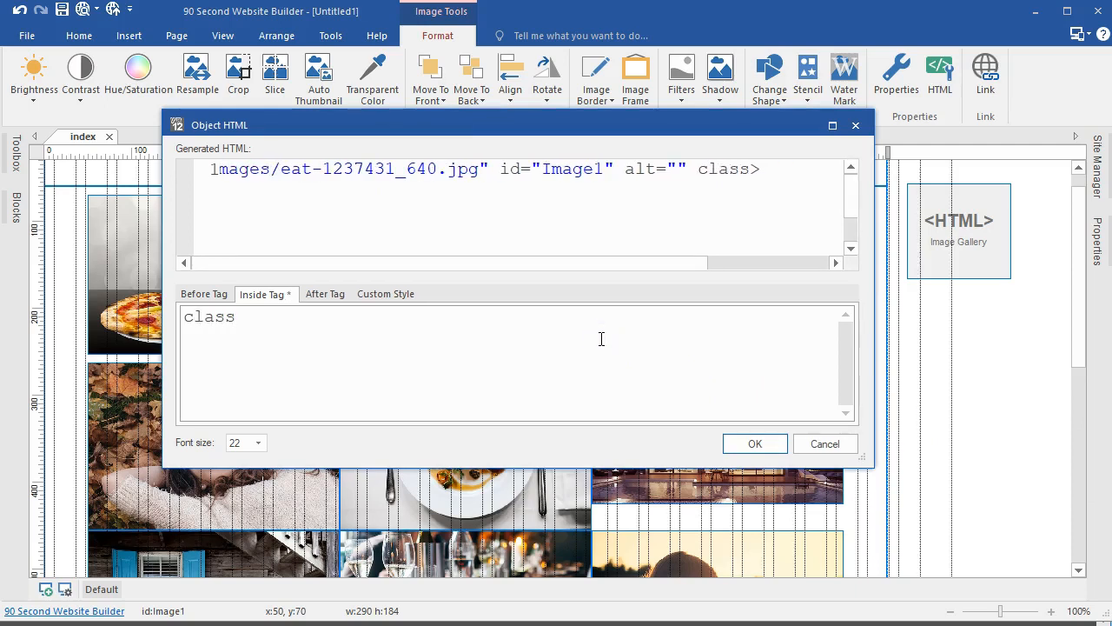
pyautogui.write('=')
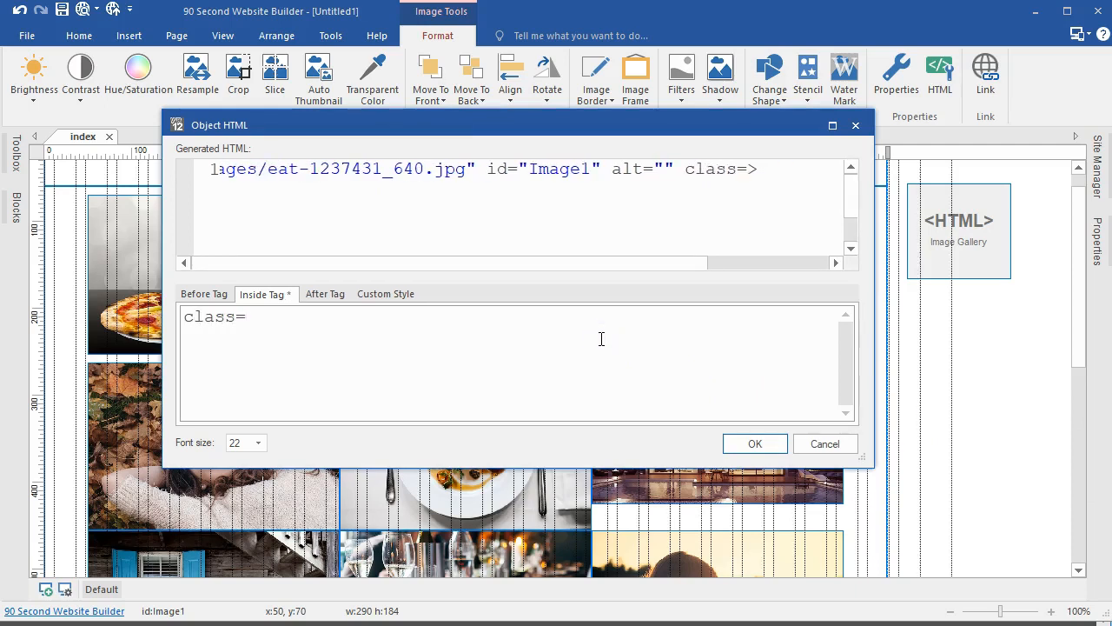
pyautogui.write('"')
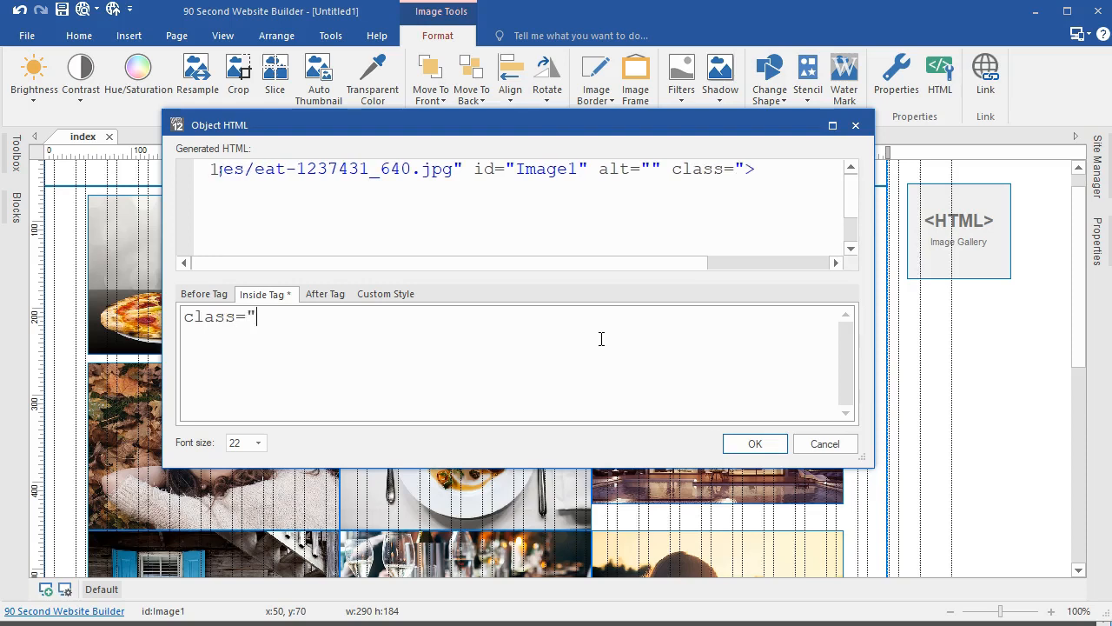
pyautogui.write('filter')
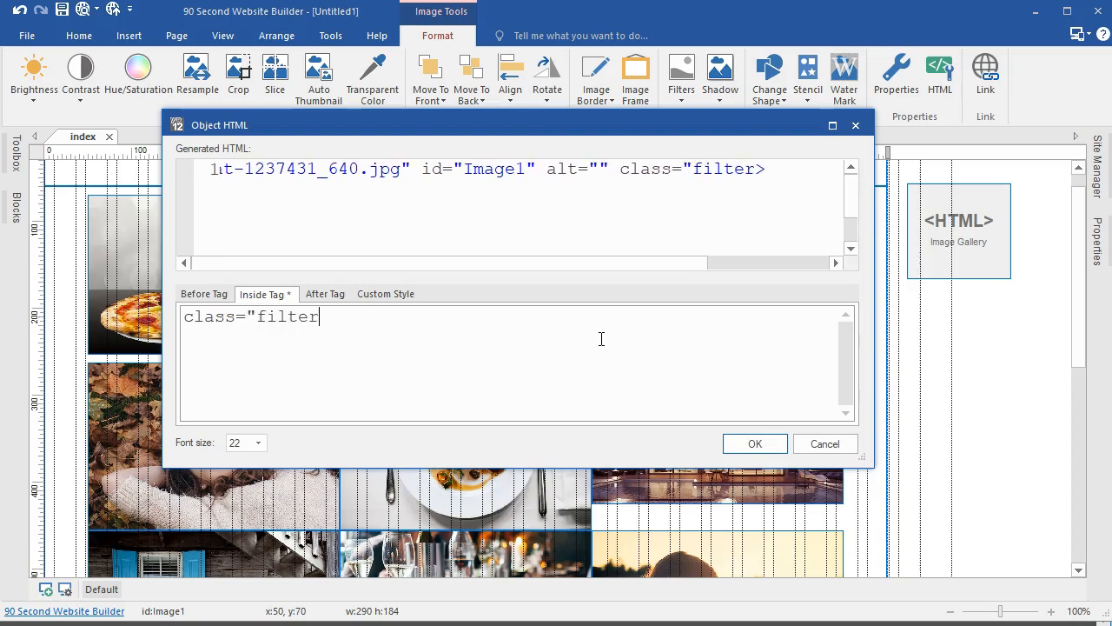
pyautogui.click(712, 323)
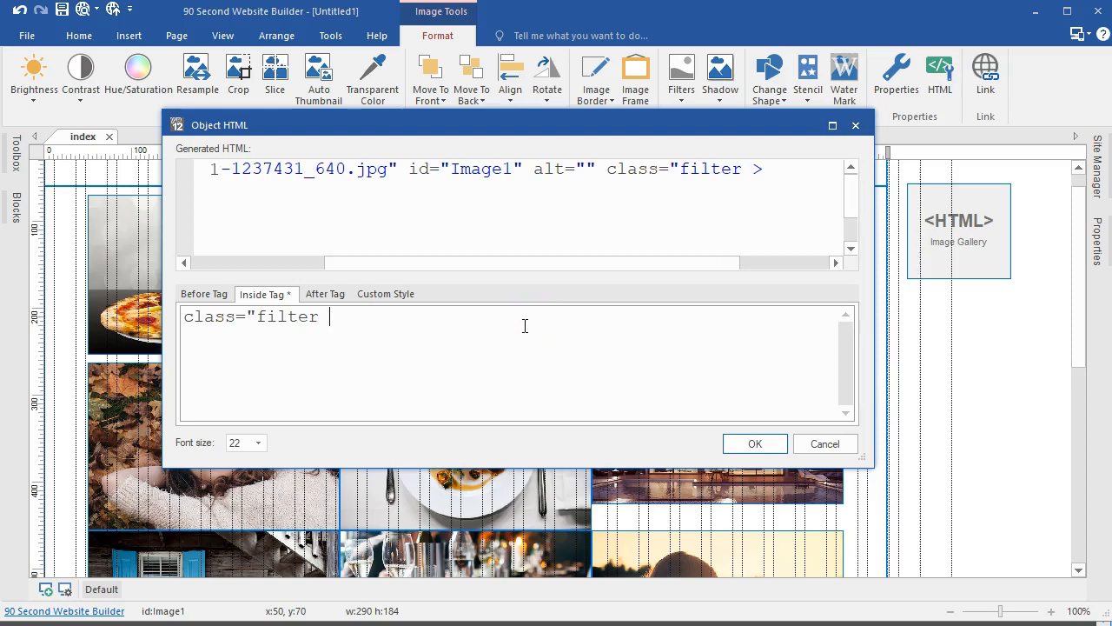
pyautogui.moveTo(394, 123); pyautogui.dragTo(479, 176)
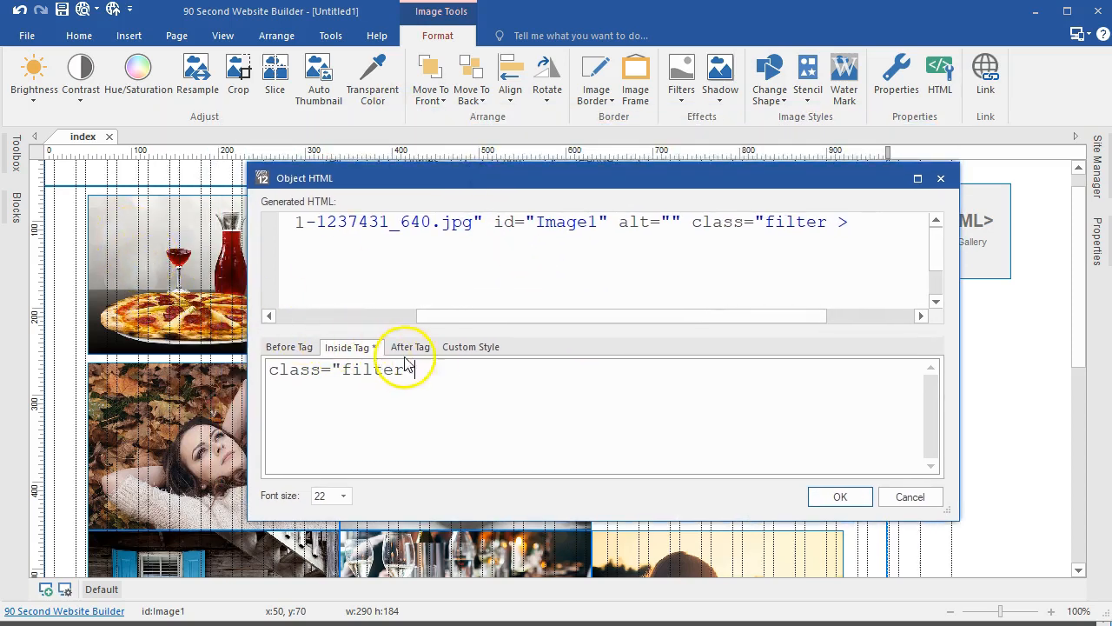
pyautogui.write('food')
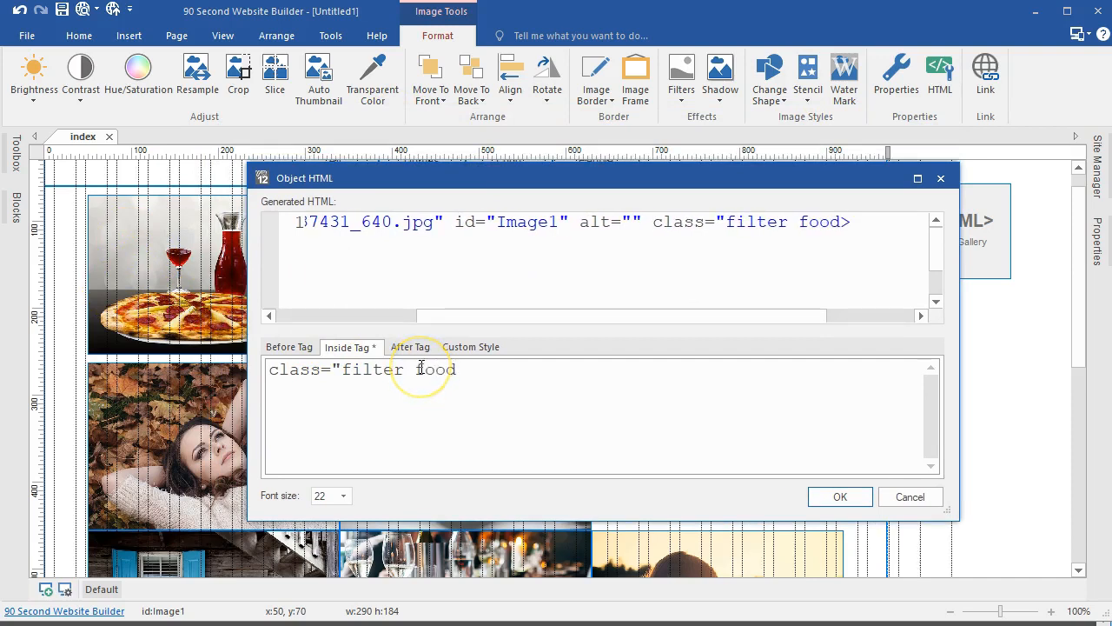
pyautogui.write('"')
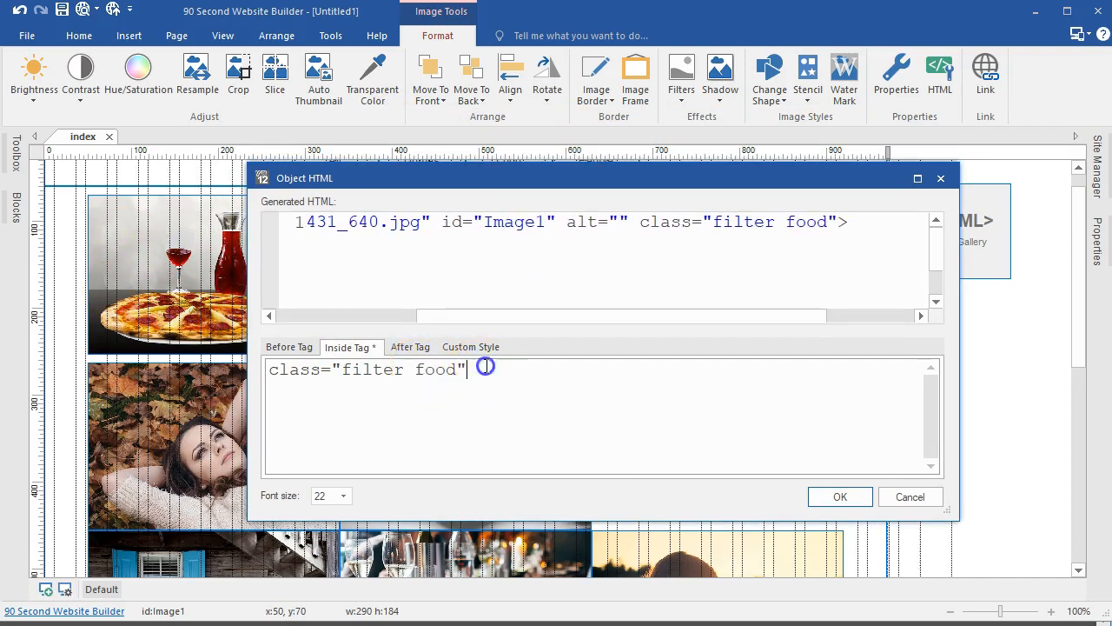
# Copy the class="filter food" attribute from the pizza image's object HTML and accept the dialog.
pyautogui.moveTo(485, 367); pyautogui.dragTo(211, 374)
pyautogui.rightClick(275, 370)
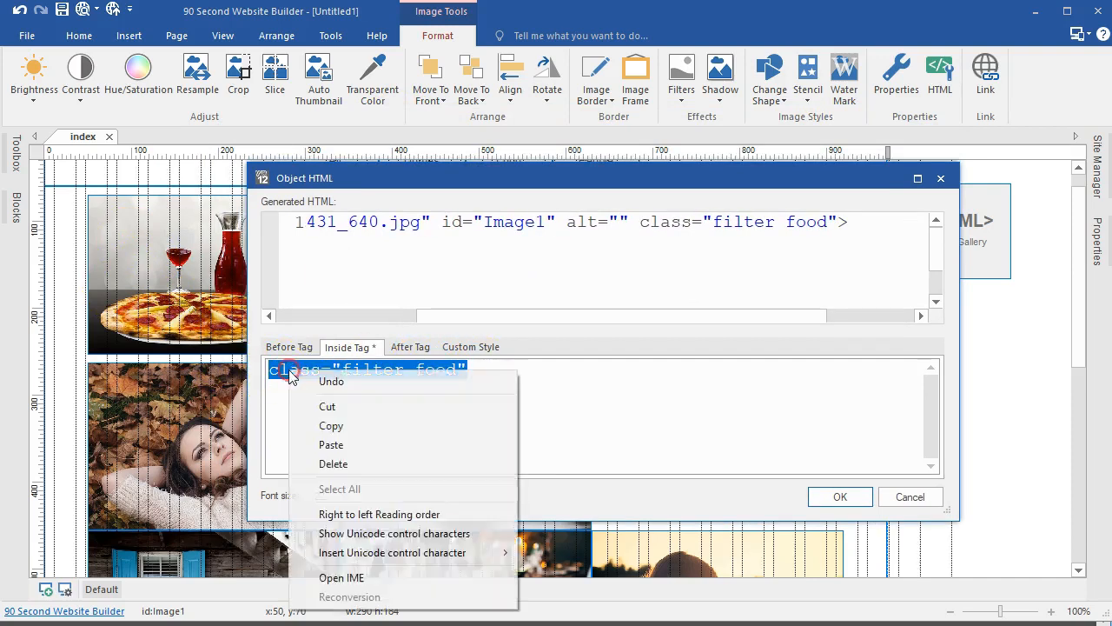
pyautogui.click(363, 426)
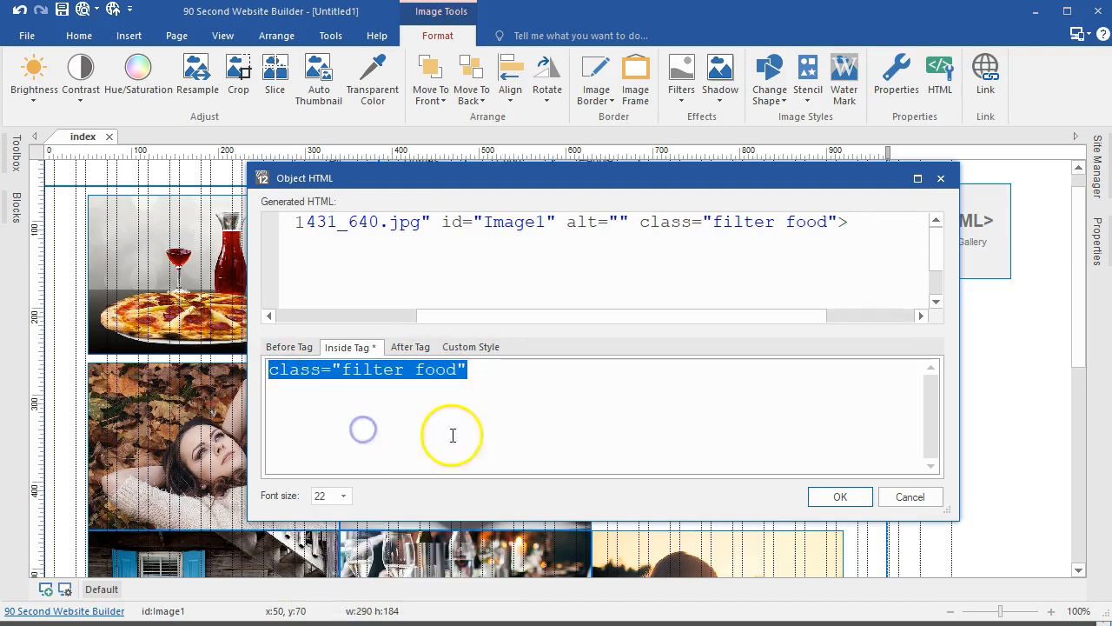
pyautogui.click(831, 501)
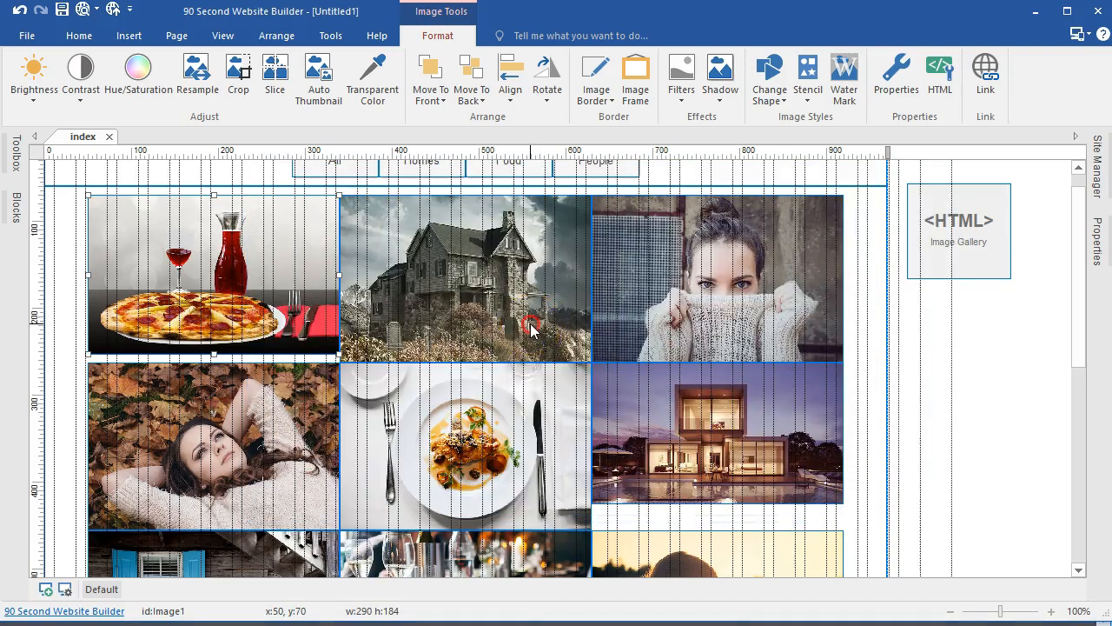
# Paste the copied class inside the tag of the old stone house image and change it to class="filter homes".
pyautogui.rightClick(532, 328)
pyautogui.click(612, 573)
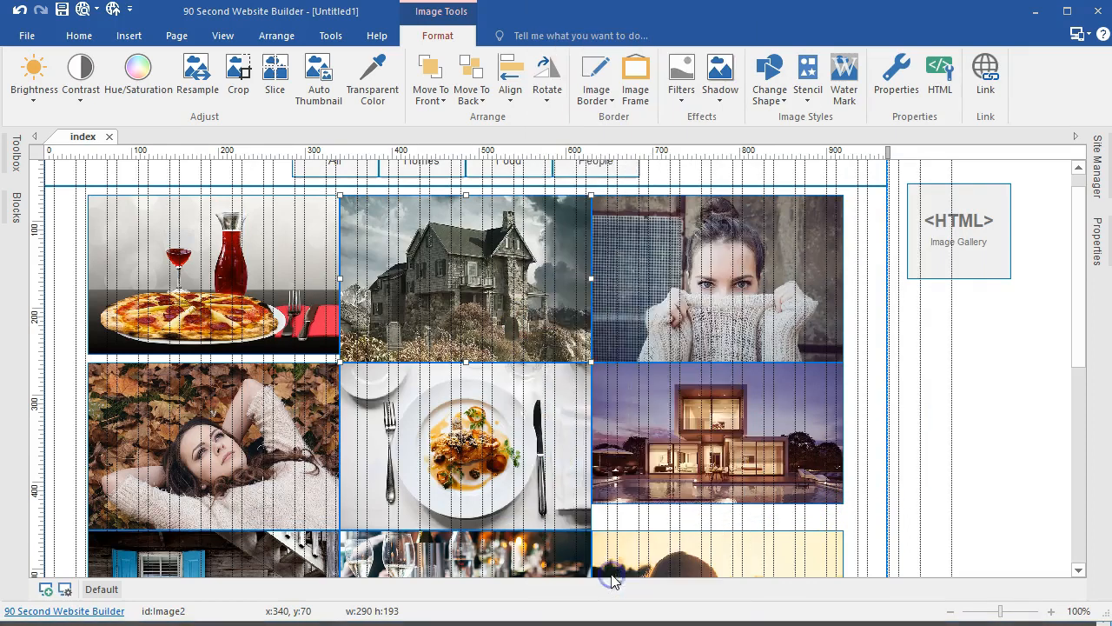
pyautogui.click(355, 348)
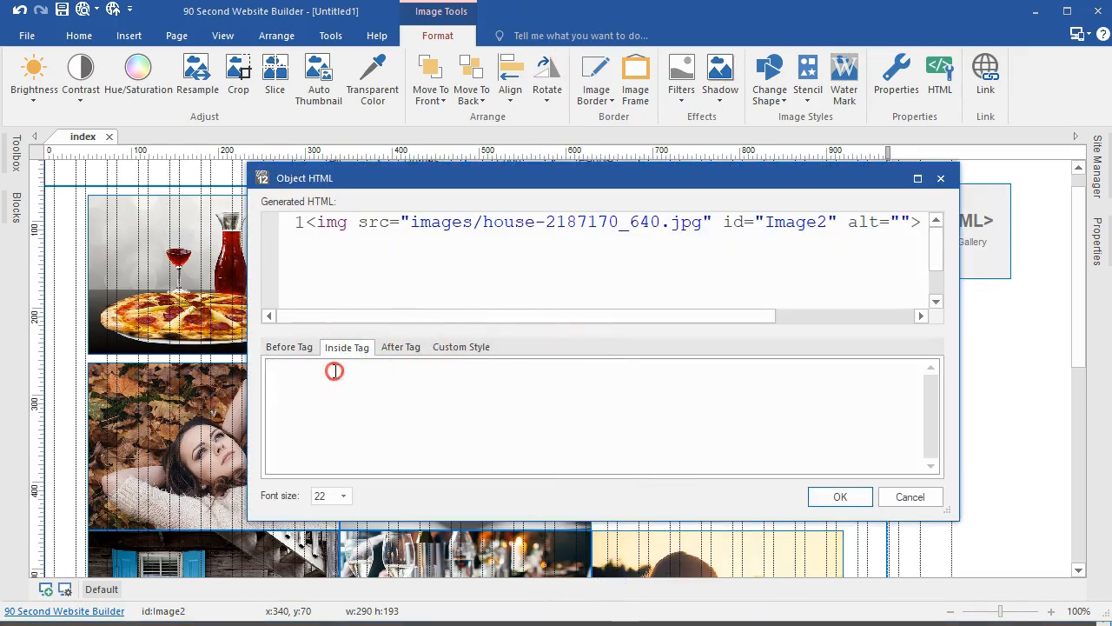
pyautogui.rightClick(334, 371)
pyautogui.click(345, 449)
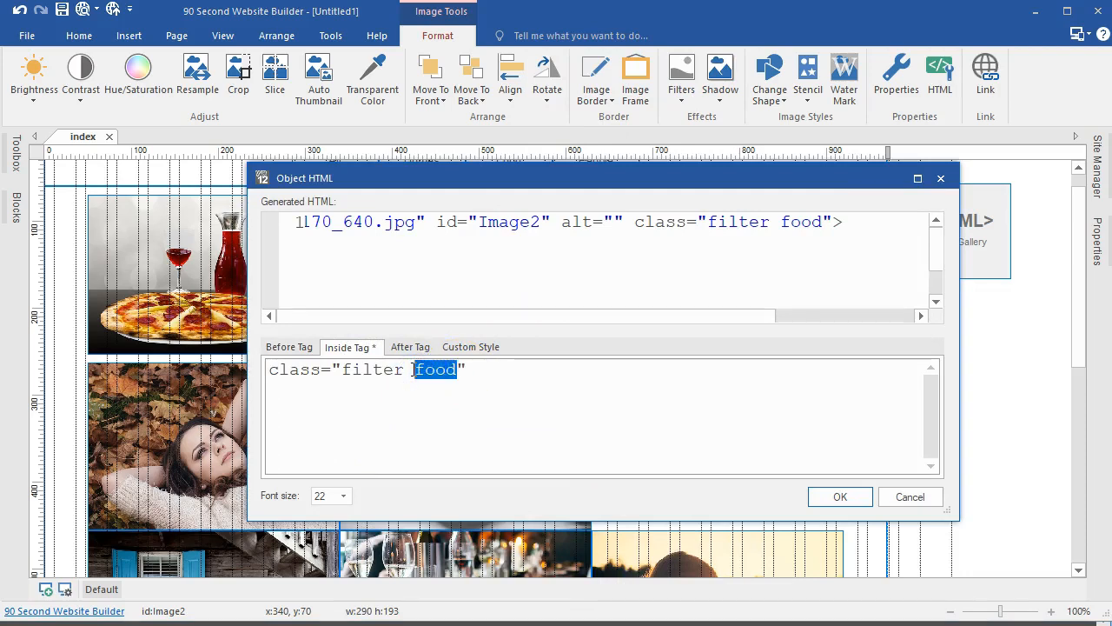
pyautogui.write('homes')
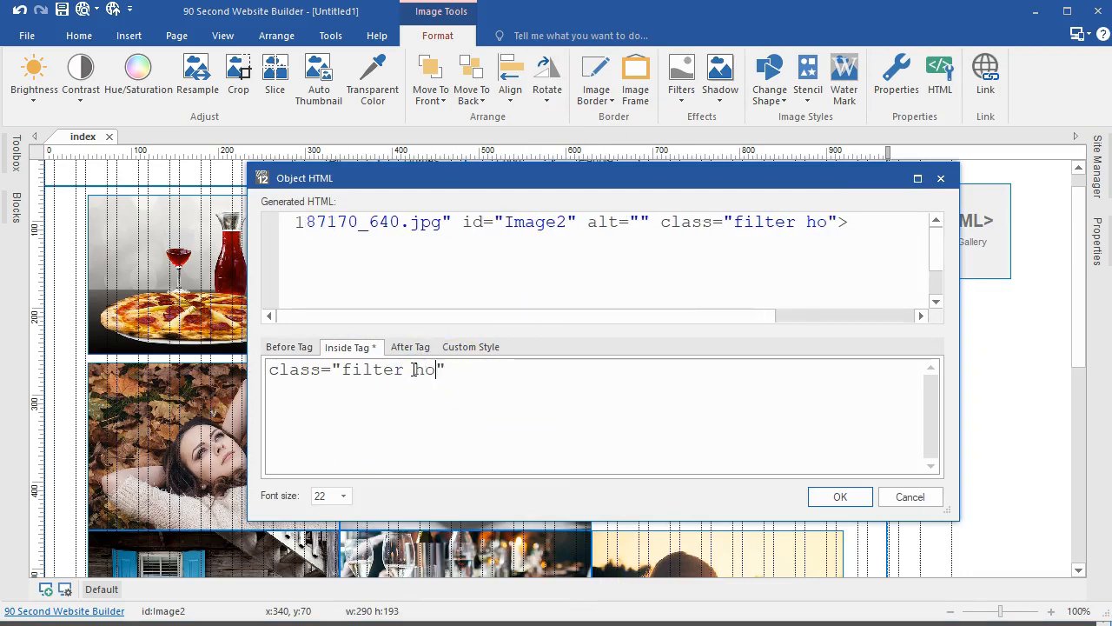
pyautogui.click(840, 496)
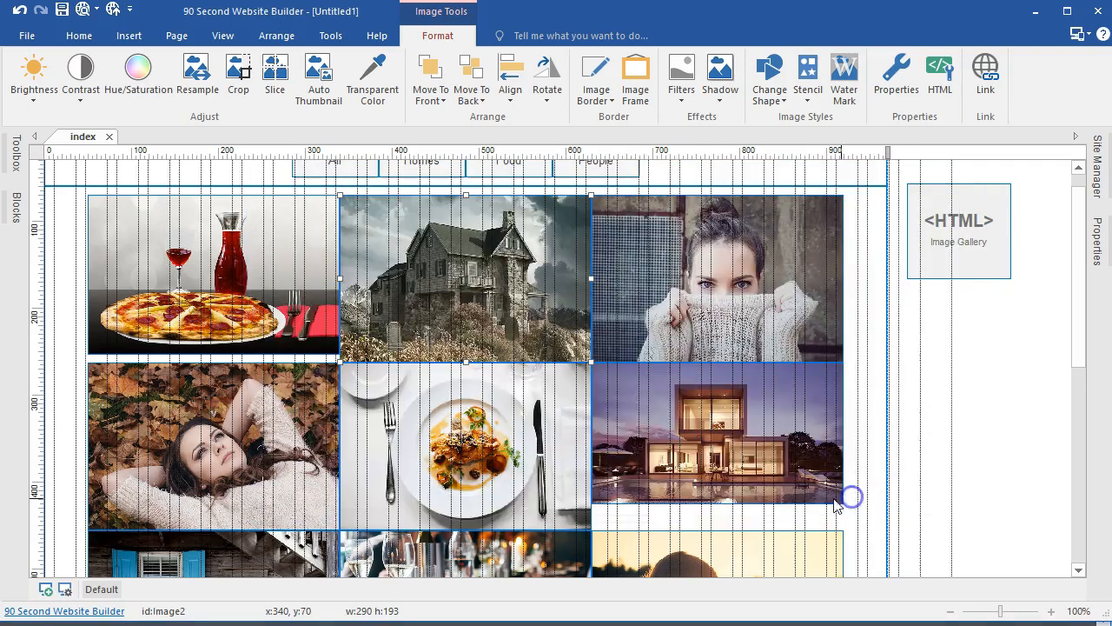
# Add class="filter people" inside the tag of the image of the woman hiding behind her sweater.
pyautogui.scroll(1, 676, 313)
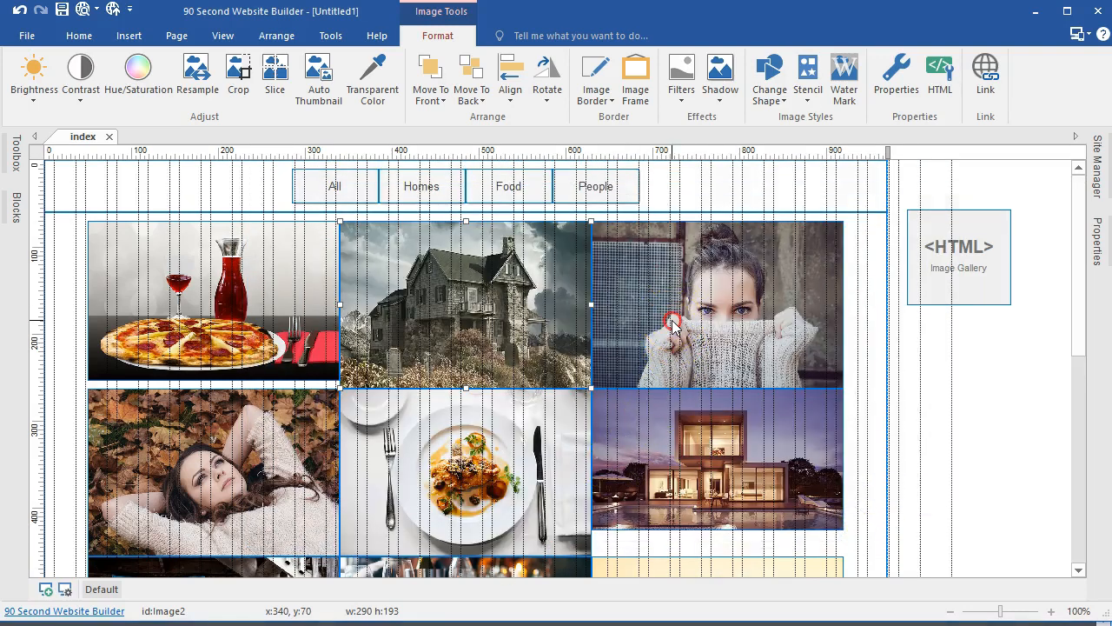
pyautogui.rightClick(674, 323)
pyautogui.click(711, 571)
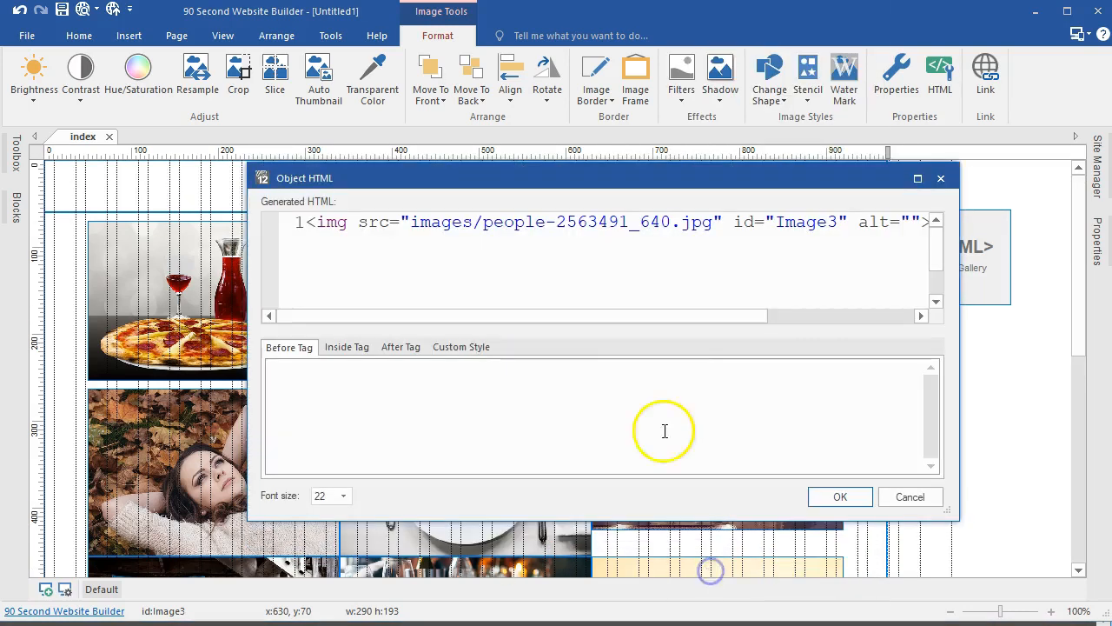
pyautogui.click(345, 347)
pyautogui.rightClick(337, 372)
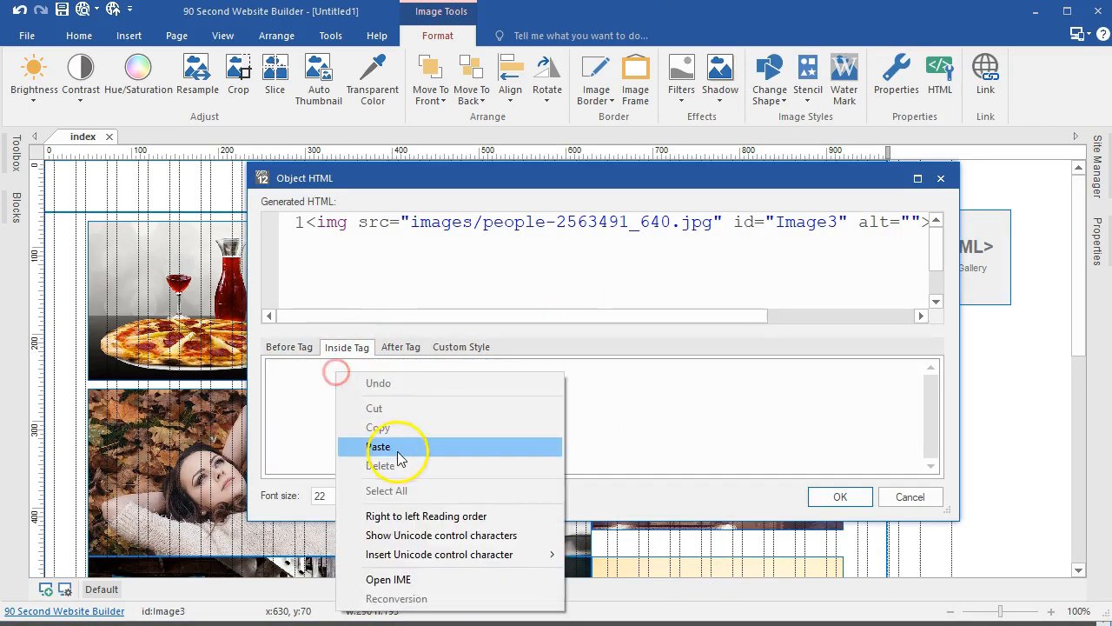
pyautogui.click(397, 445)
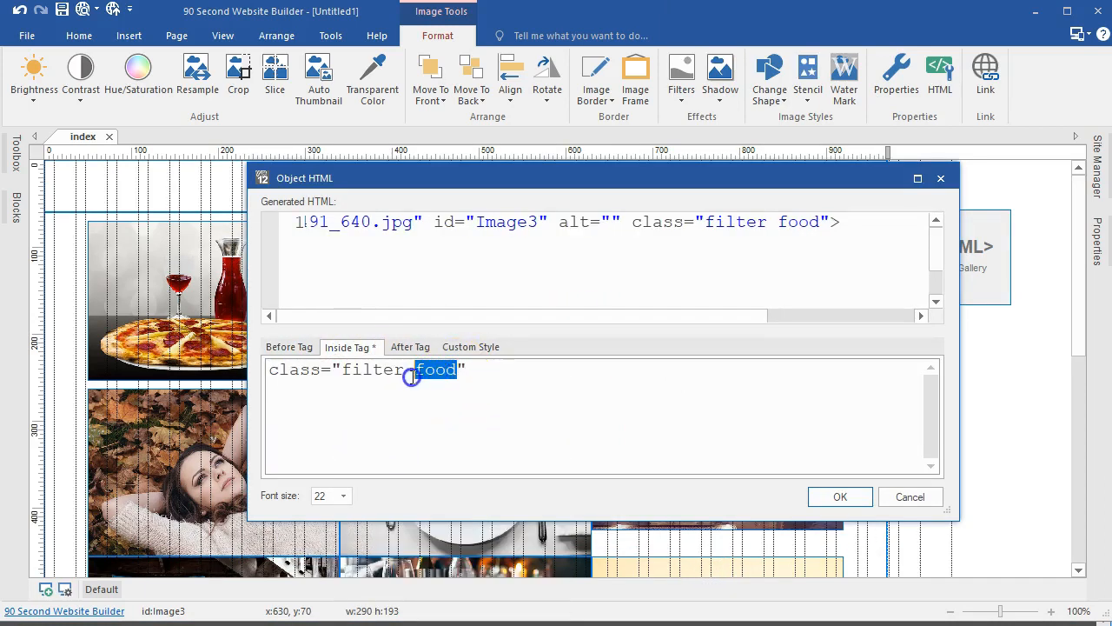
pyautogui.write('people')
pyautogui.click(834, 496)
# Add class="filter people" inside the tag of the image of the woman lying on autumn leaves.
pyautogui.scroll(-2, 299, 368)
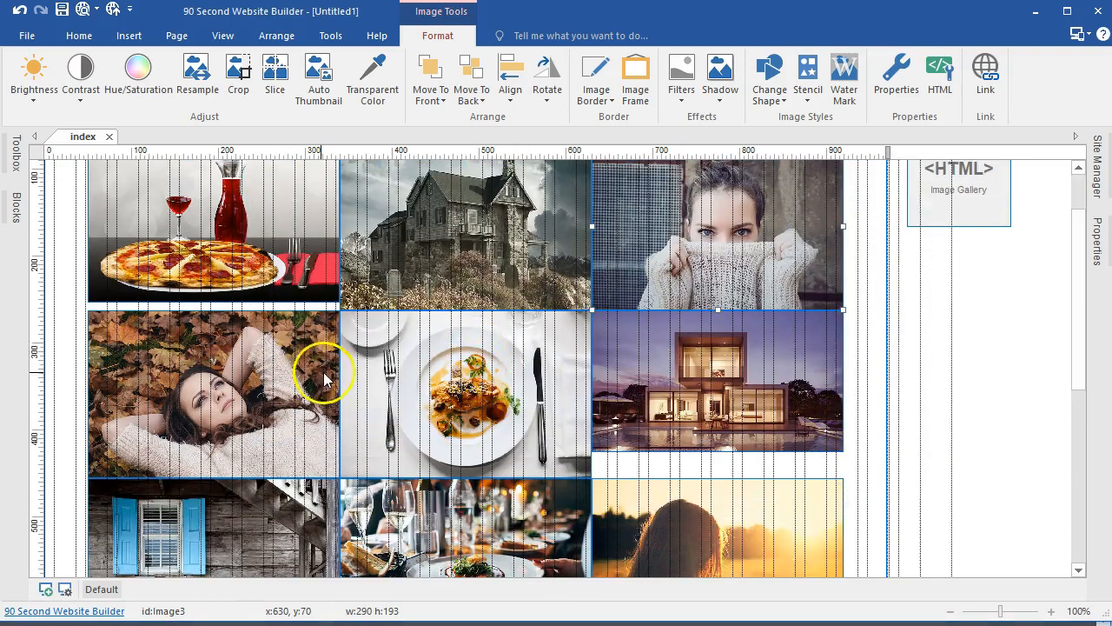
pyautogui.scroll(-2, 298, 367)
pyautogui.rightClick(230, 326)
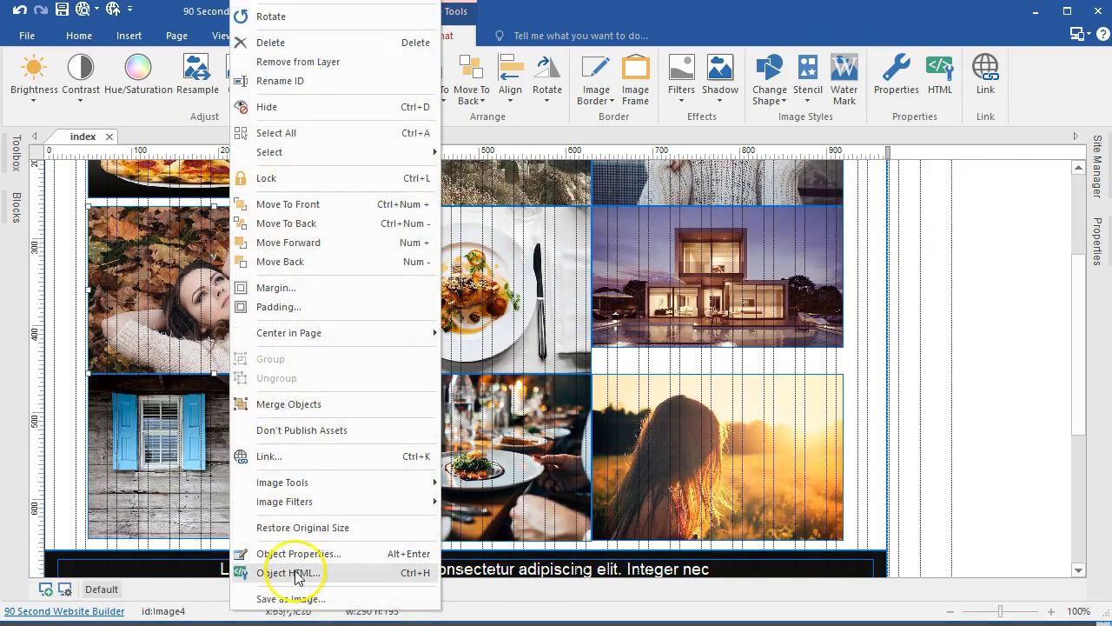
pyautogui.click(291, 572)
pyautogui.click(444, 347)
pyautogui.click(352, 349)
pyautogui.click(342, 371)
pyautogui.hotkey('ctrl', 'v')
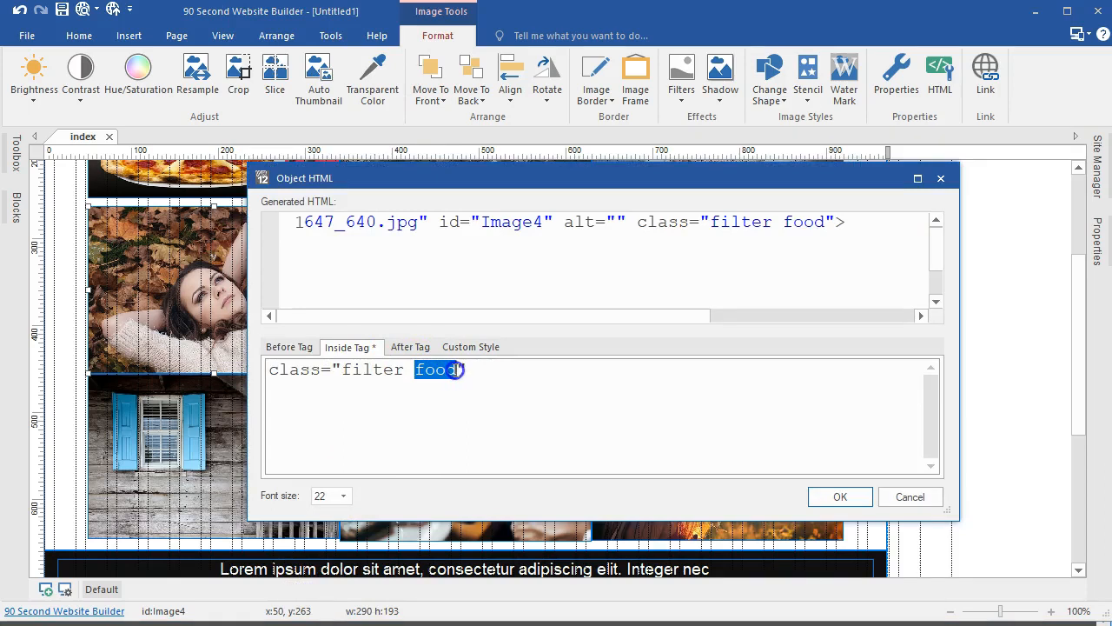
pyautogui.write('people')
pyautogui.click(822, 494)
# Paste class="filter food" inside the tag of the plated meal image in the middle of the grid.
pyautogui.rightClick(516, 337)
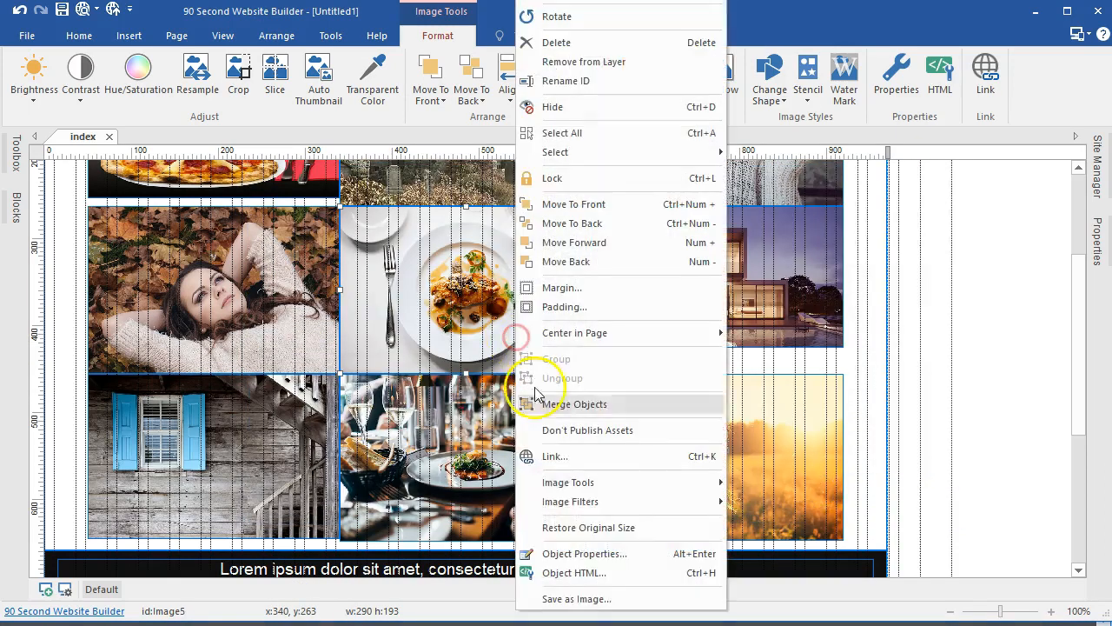
pyautogui.click(569, 573)
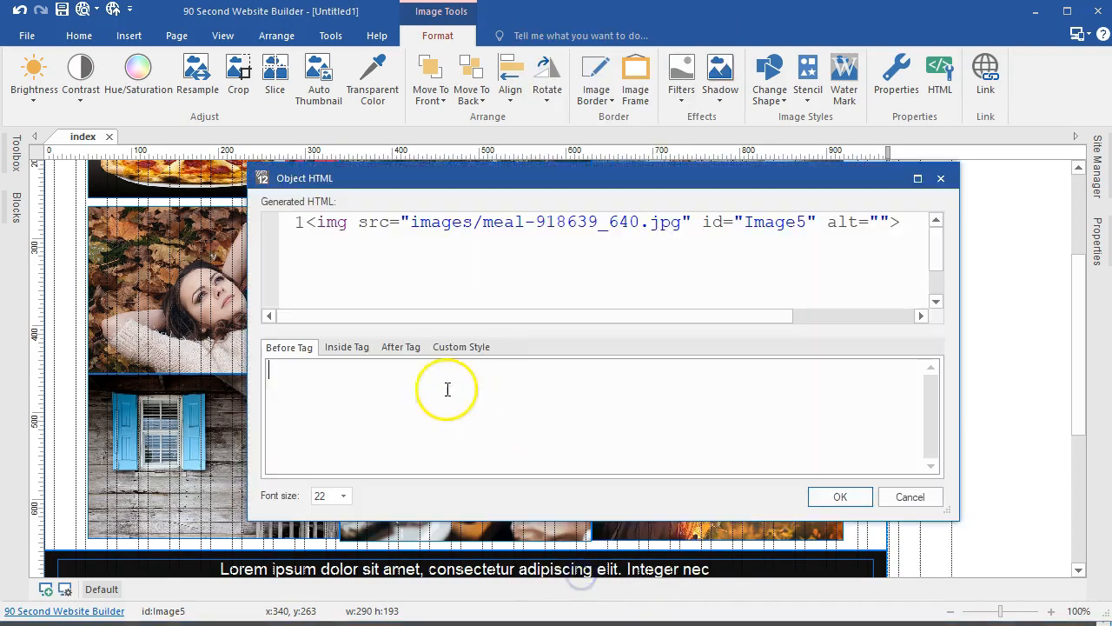
pyautogui.click(349, 348)
pyautogui.rightClick(344, 374)
pyautogui.click(401, 449)
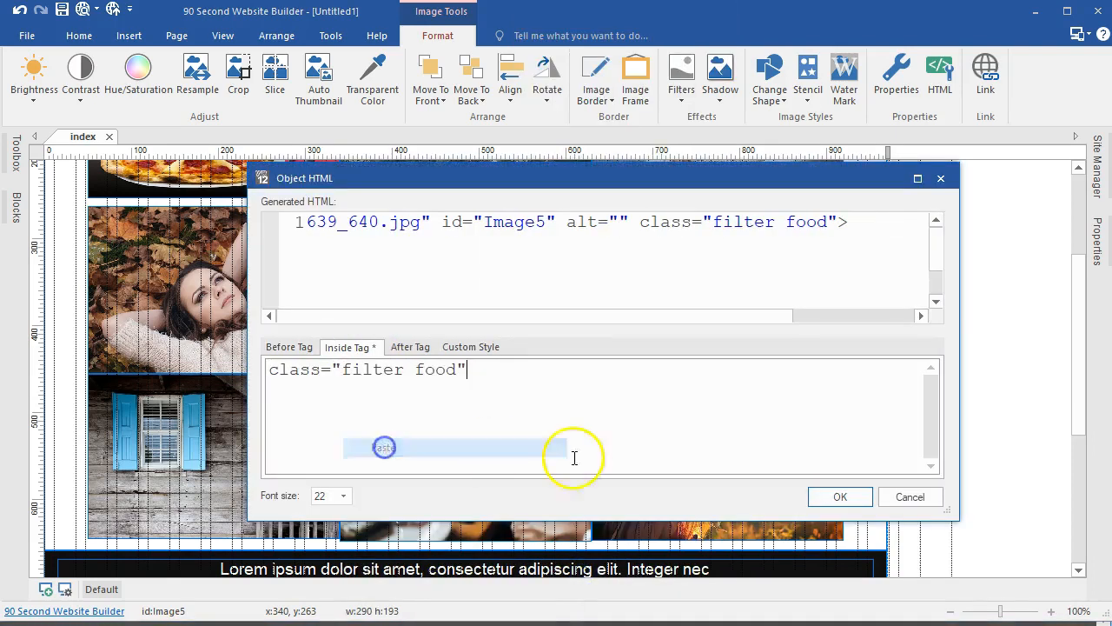
pyautogui.click(834, 495)
# Add class="filter homes" inside the tag of the modern house image.
pyautogui.rightClick(693, 320)
pyautogui.click(738, 569)
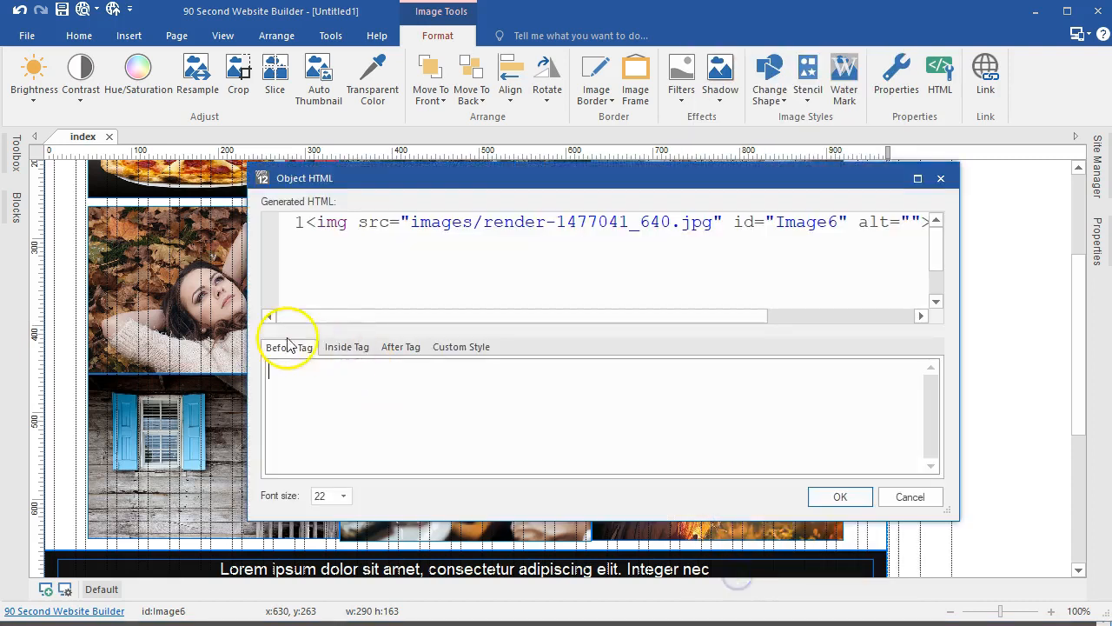
pyautogui.click(346, 347)
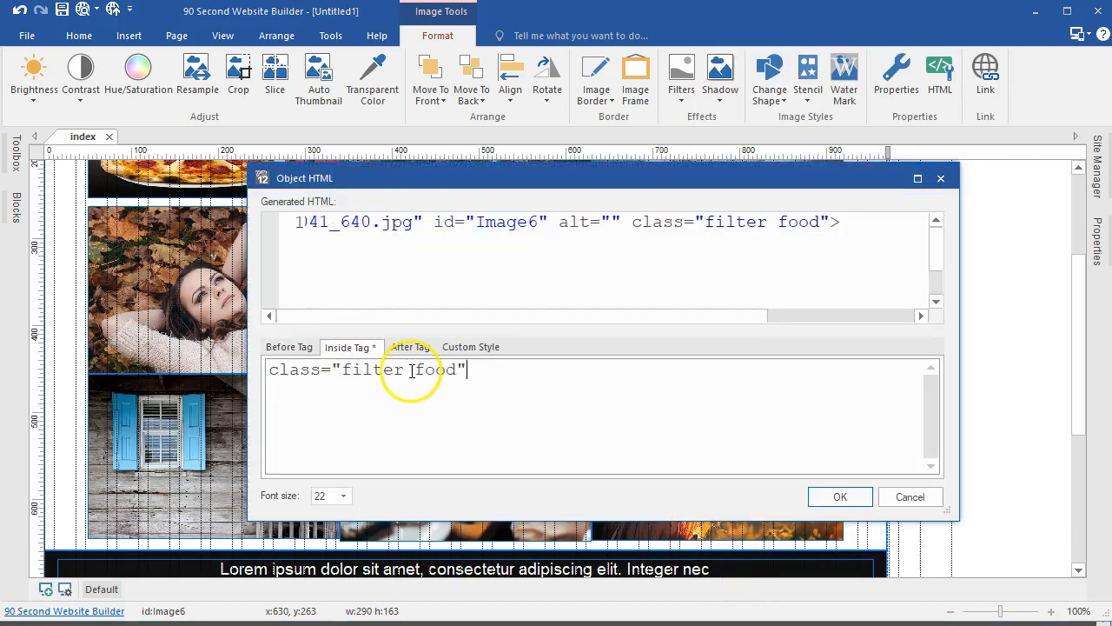
pyautogui.write('homes')
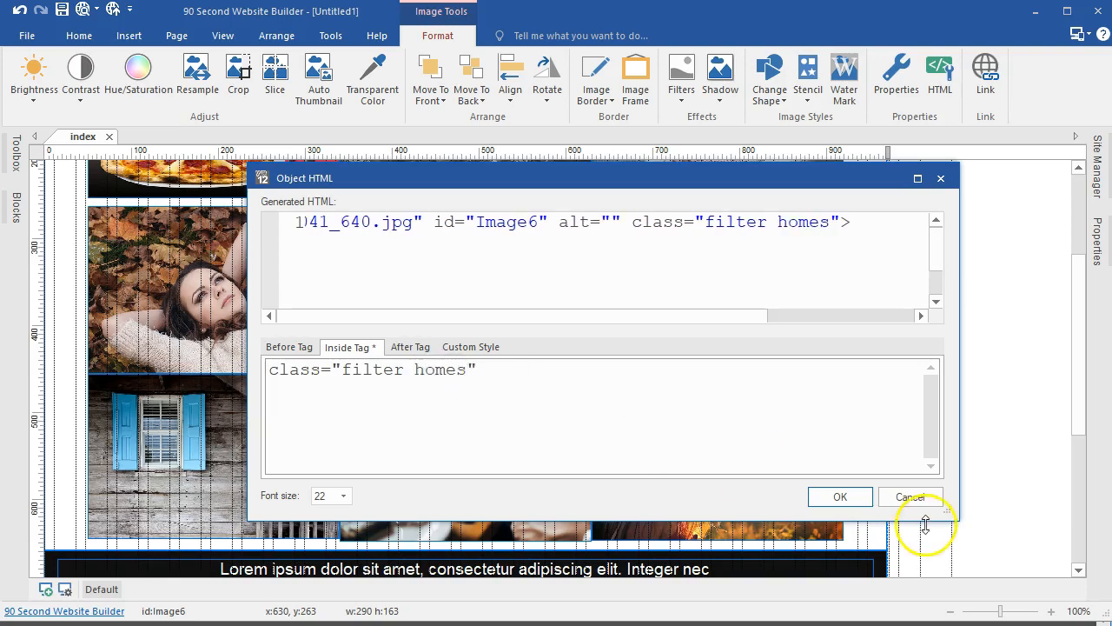
pyautogui.click(841, 496)
# Add class="filter homes" inside the tag of the wooden house image with blue shutters.
pyautogui.rightClick(247, 353)
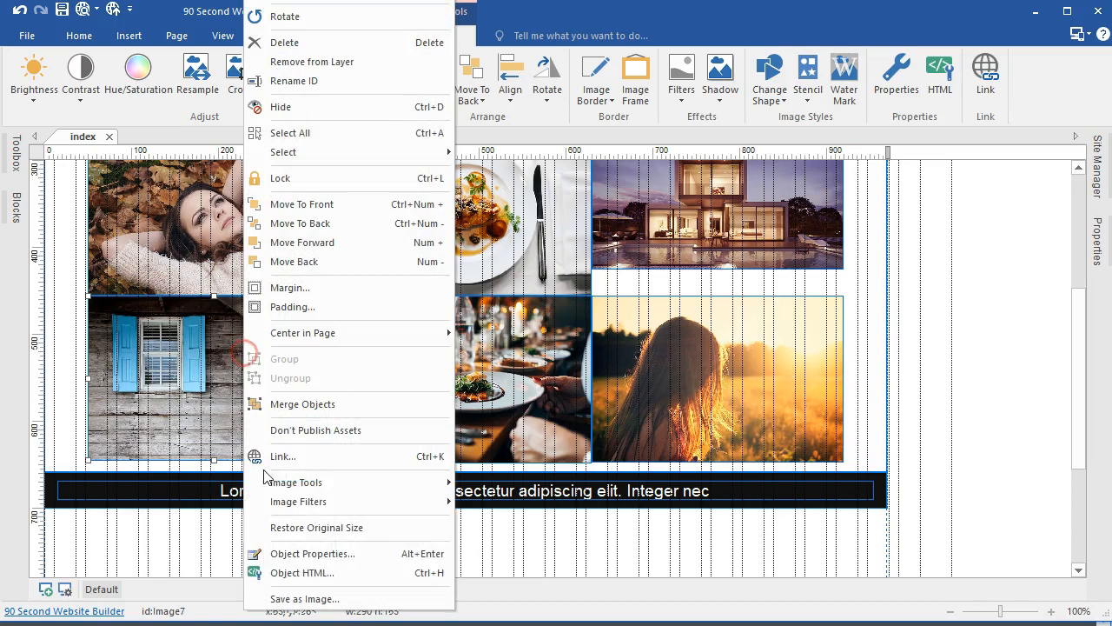
pyautogui.click(305, 572)
pyautogui.click(345, 348)
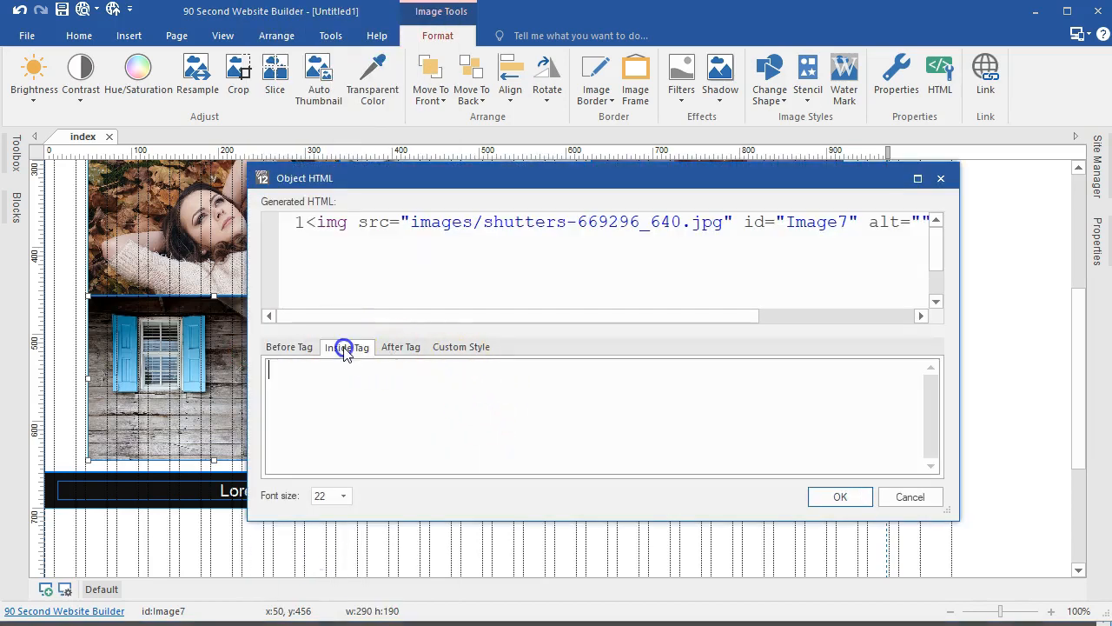
pyautogui.write('class="filter food"')
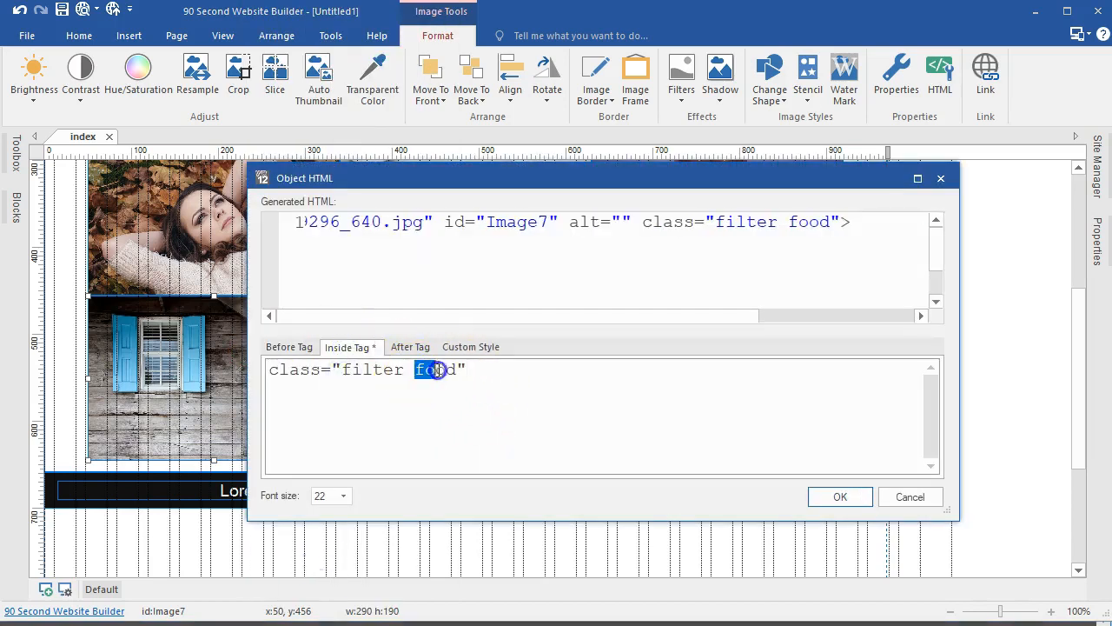
pyautogui.write('homes')
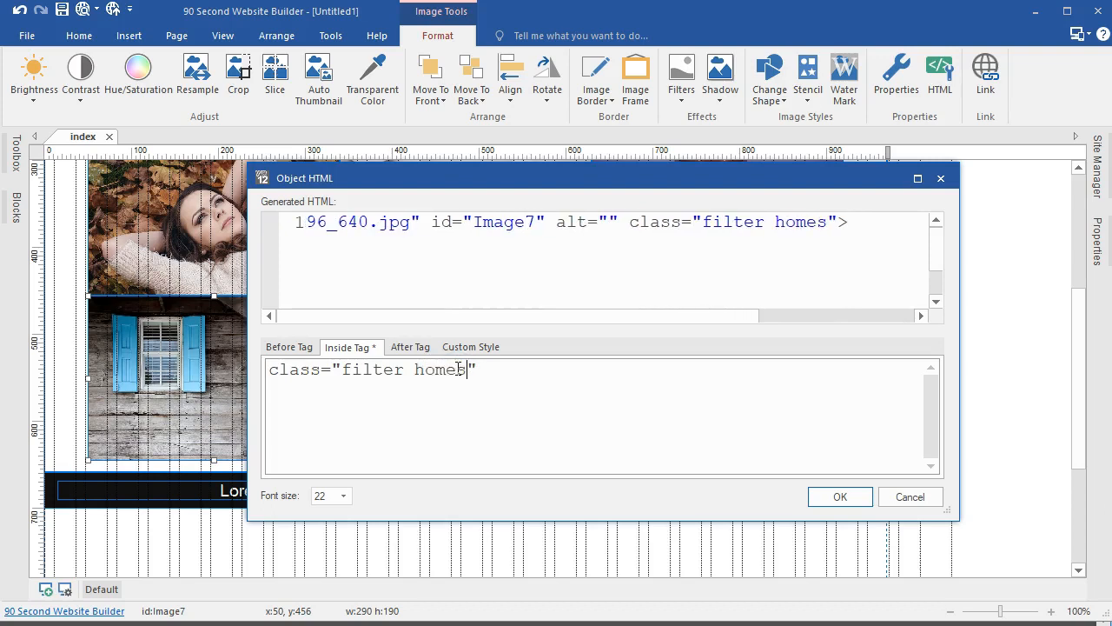
pyautogui.click(847, 497)
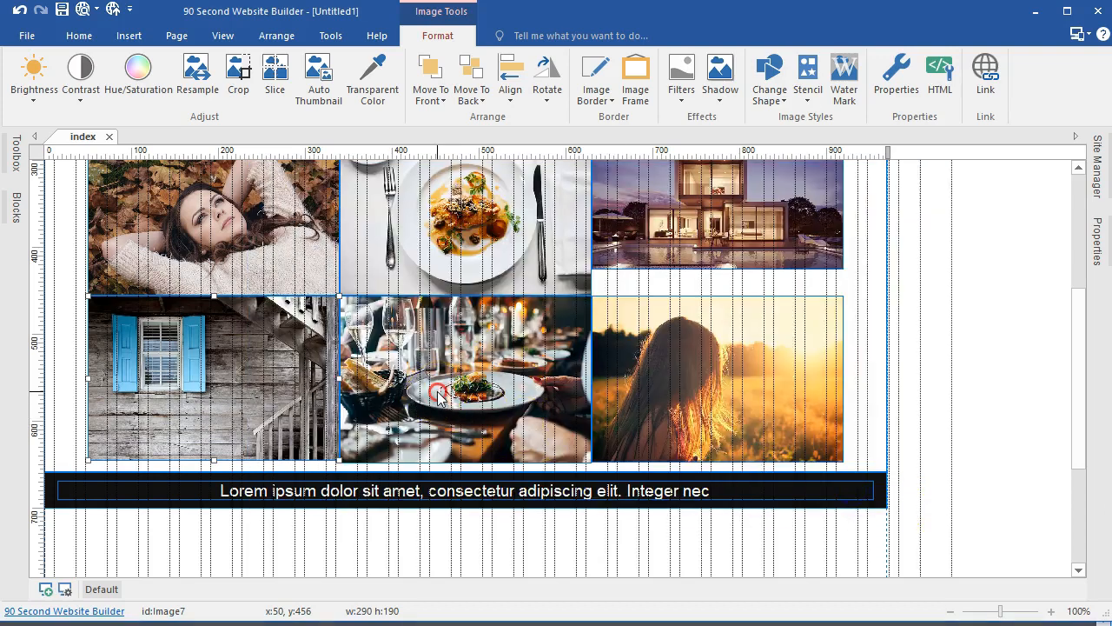
# Paste class="filter food" inside the tag of the restaurant table image in the last row.
pyautogui.rightClick(439, 397)
pyautogui.click(478, 570)
pyautogui.click(337, 348)
pyautogui.rightClick(320, 385)
pyautogui.click(365, 456)
pyautogui.click(840, 496)
# Add class="filter people" inside the tag of the image of the girl in the sunset field.
pyautogui.rightClick(697, 372)
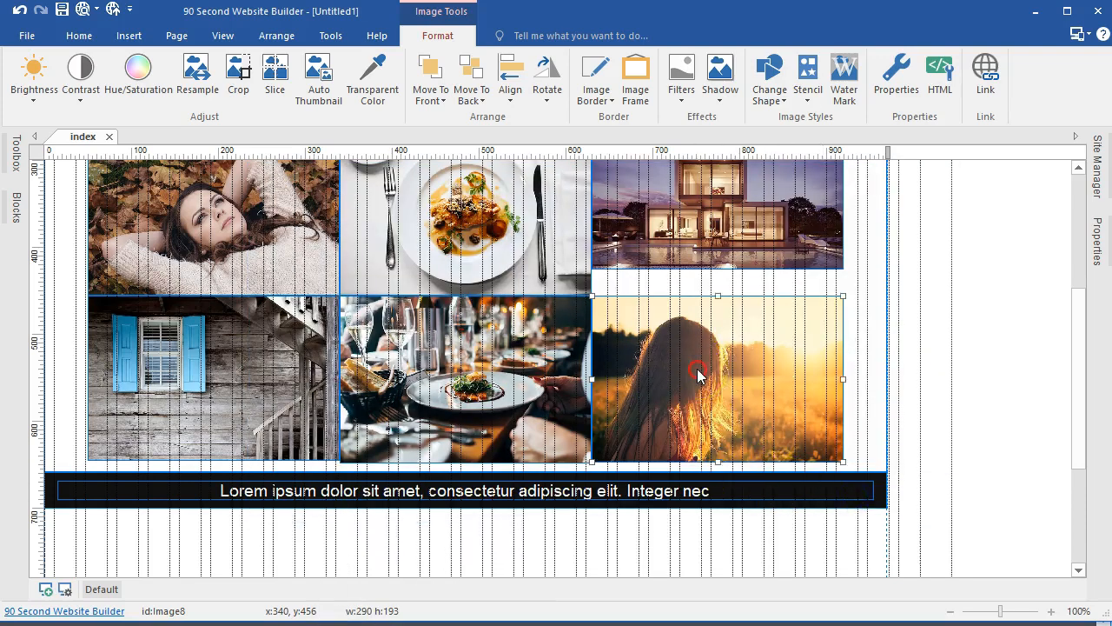
pyautogui.click(748, 570)
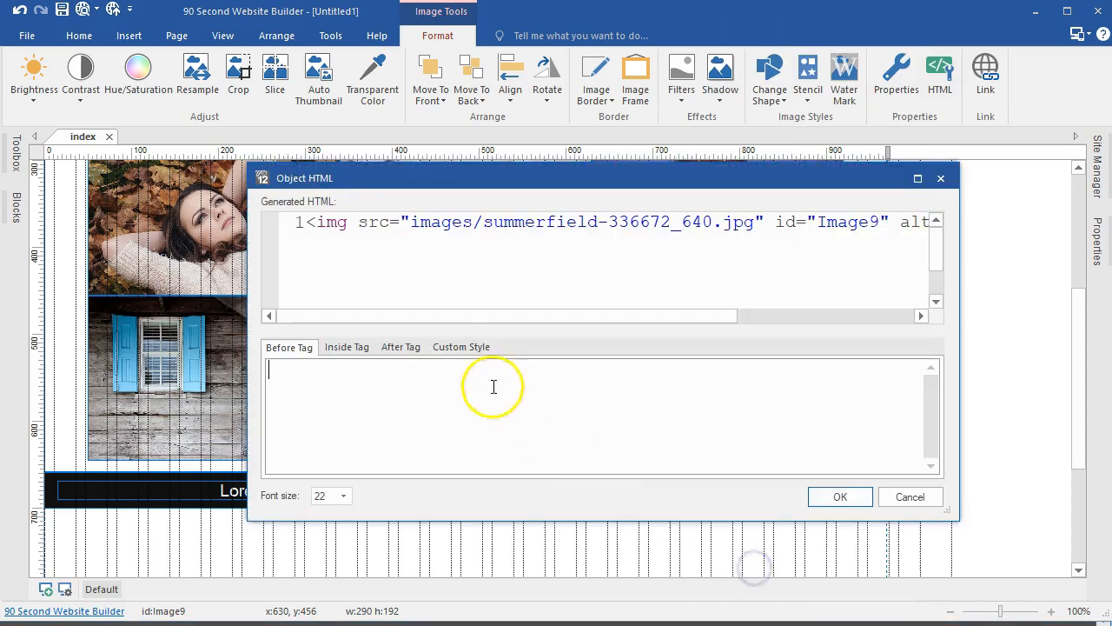
pyautogui.click(347, 348)
pyautogui.click(350, 375)
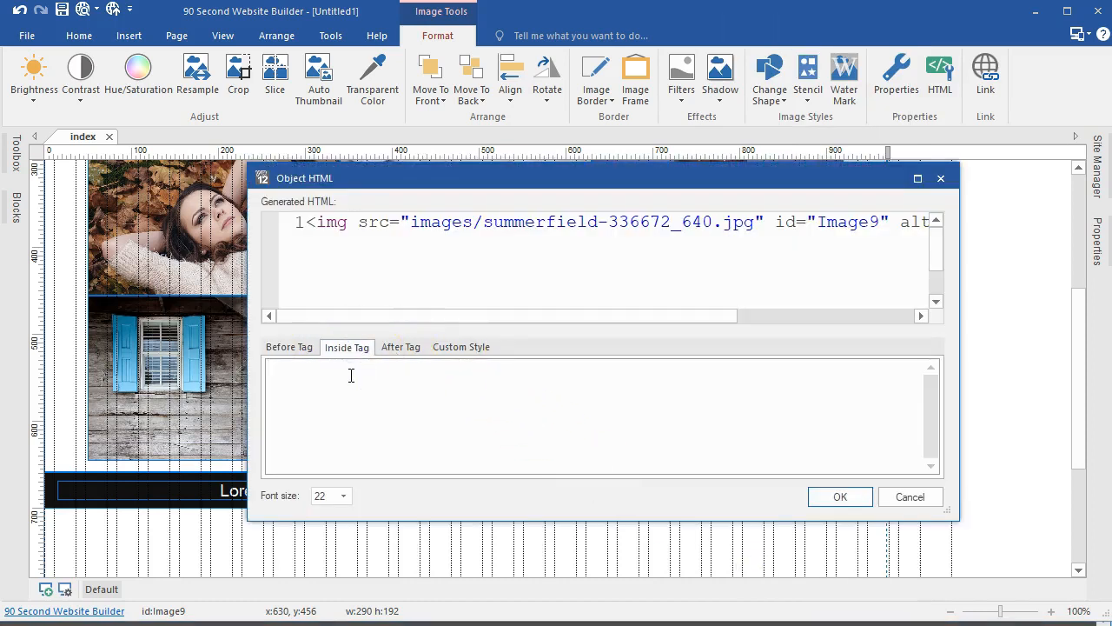
pyautogui.write('class="filter food"')
pyautogui.moveTo(417, 374); pyautogui.dragTo(458, 369)
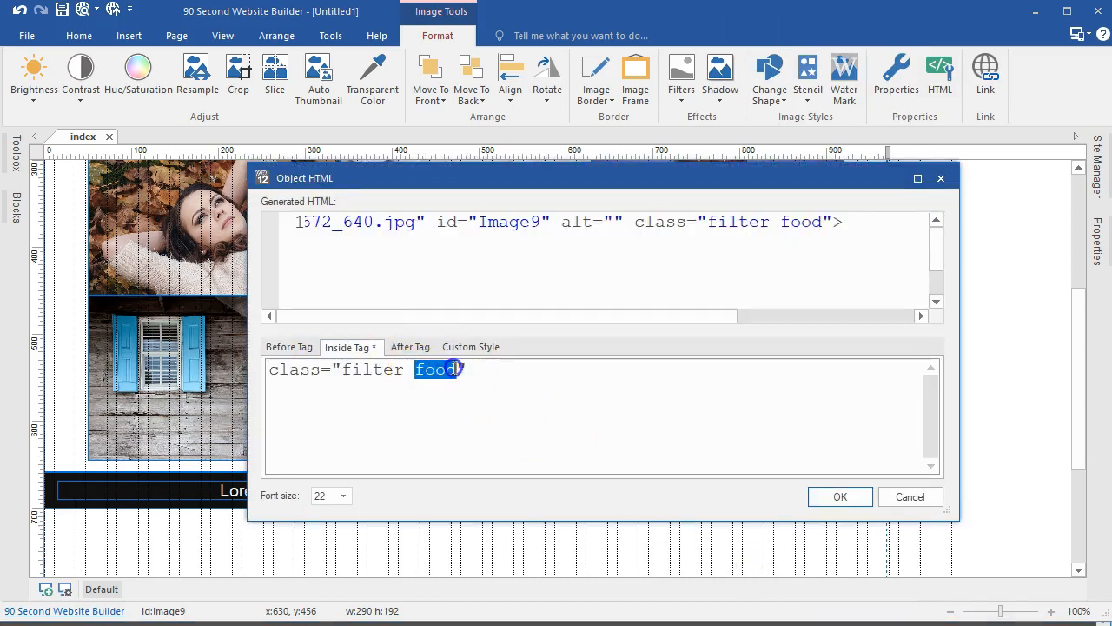
pyautogui.write('people')
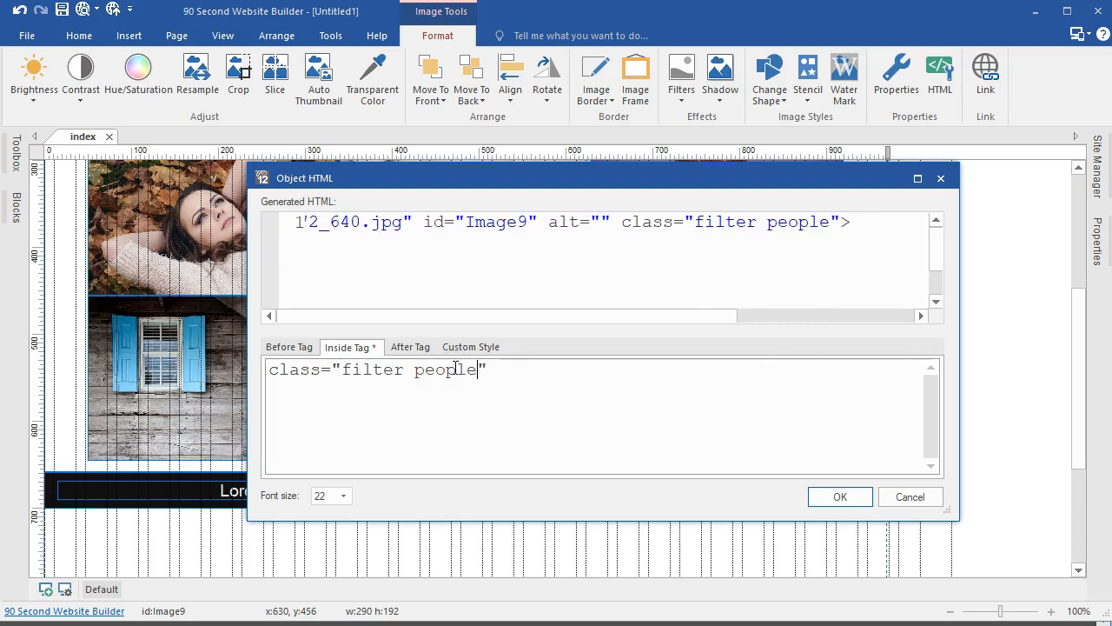
pyautogui.click(834, 496)
# Preview the page in the browser and filter the gallery to Homes.
pyautogui.scroll(3, 799, 434)
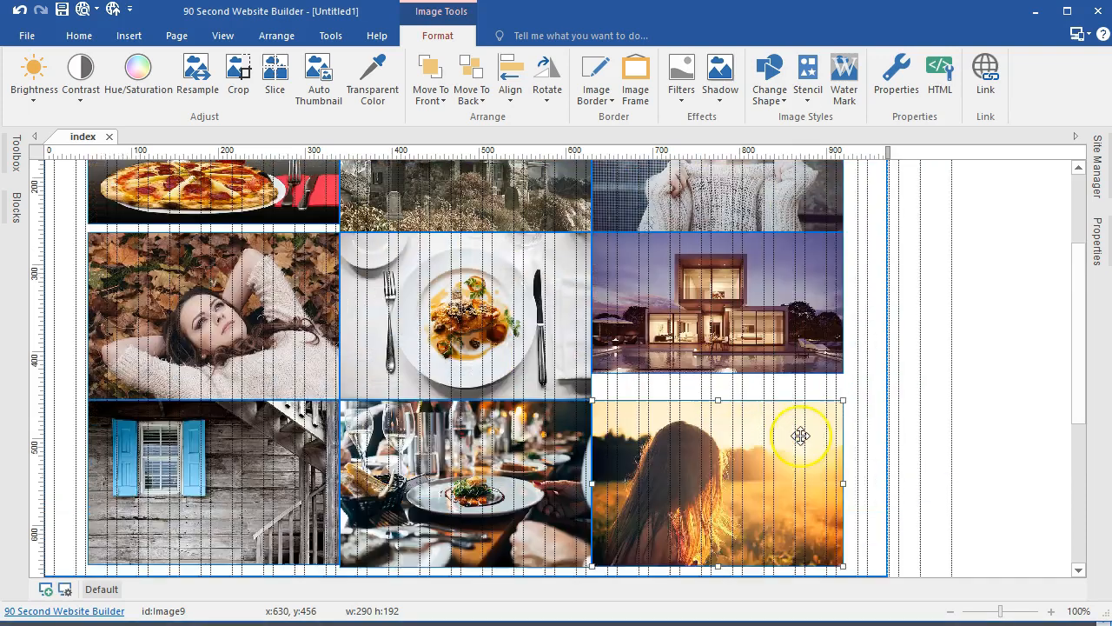
pyautogui.scroll(1, 800, 436)
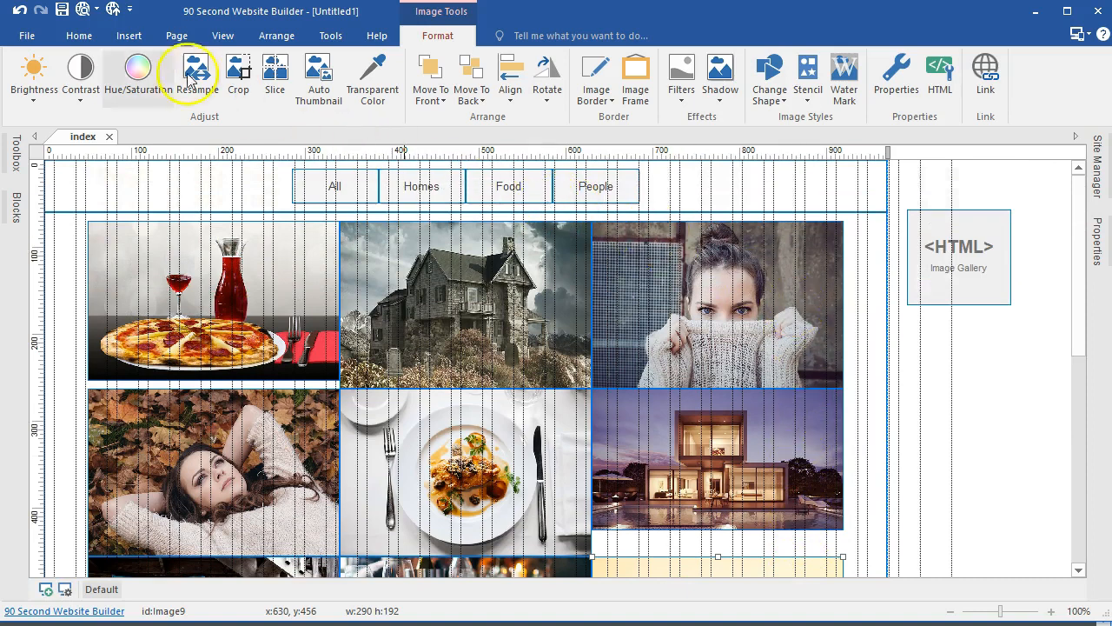
pyautogui.click(83, 12)
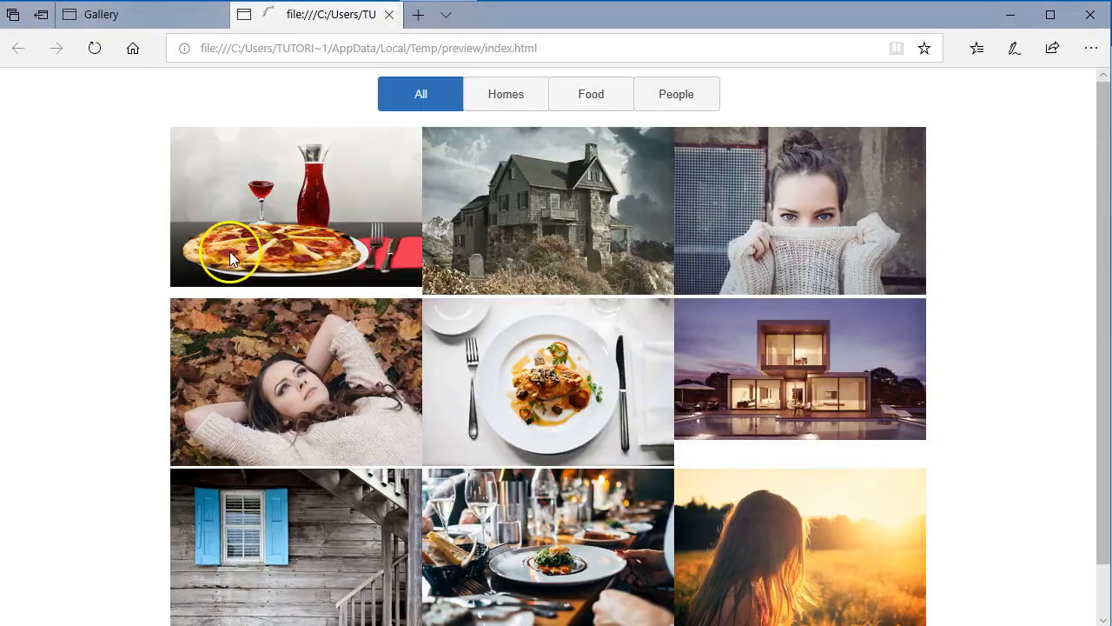
pyautogui.click(492, 101)
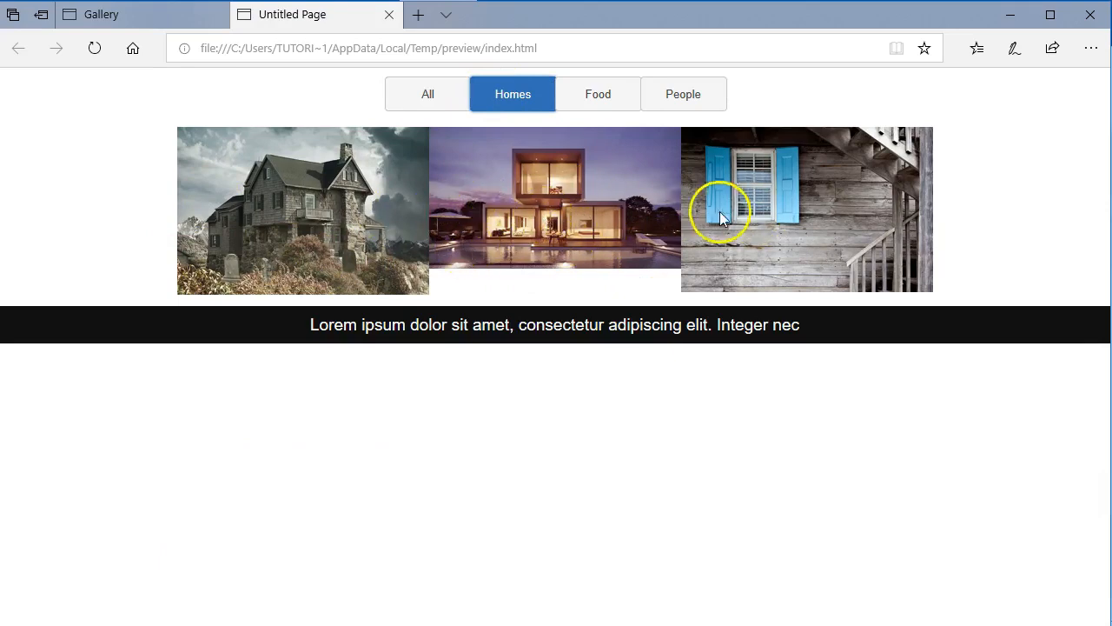
# Filter the previewed gallery to Food and to People.
pyautogui.click(593, 98)
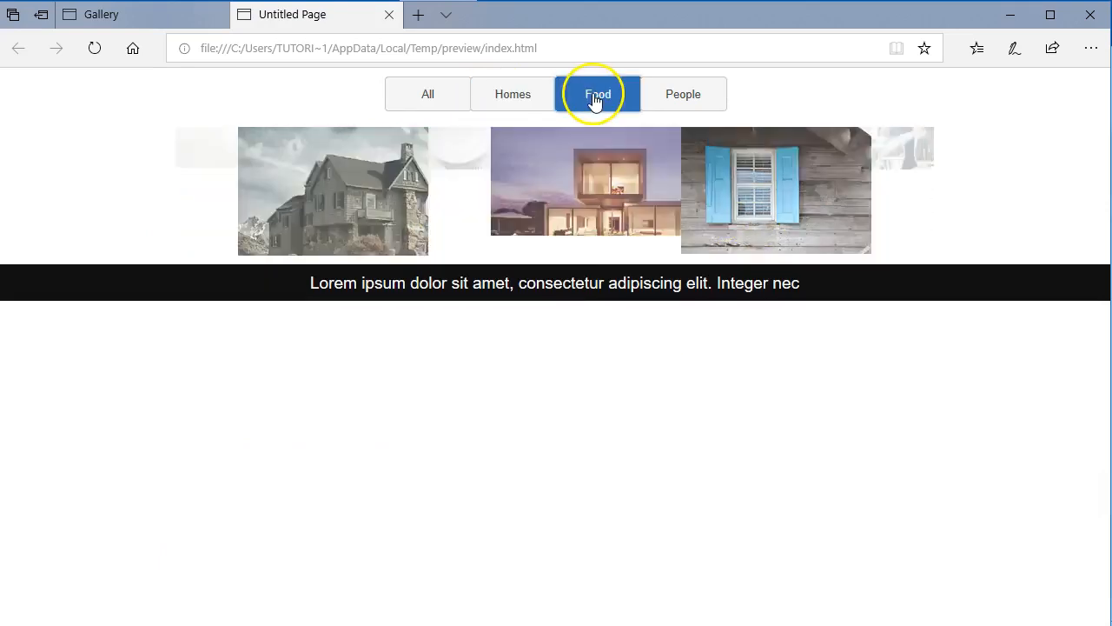
pyautogui.click(720, 108)
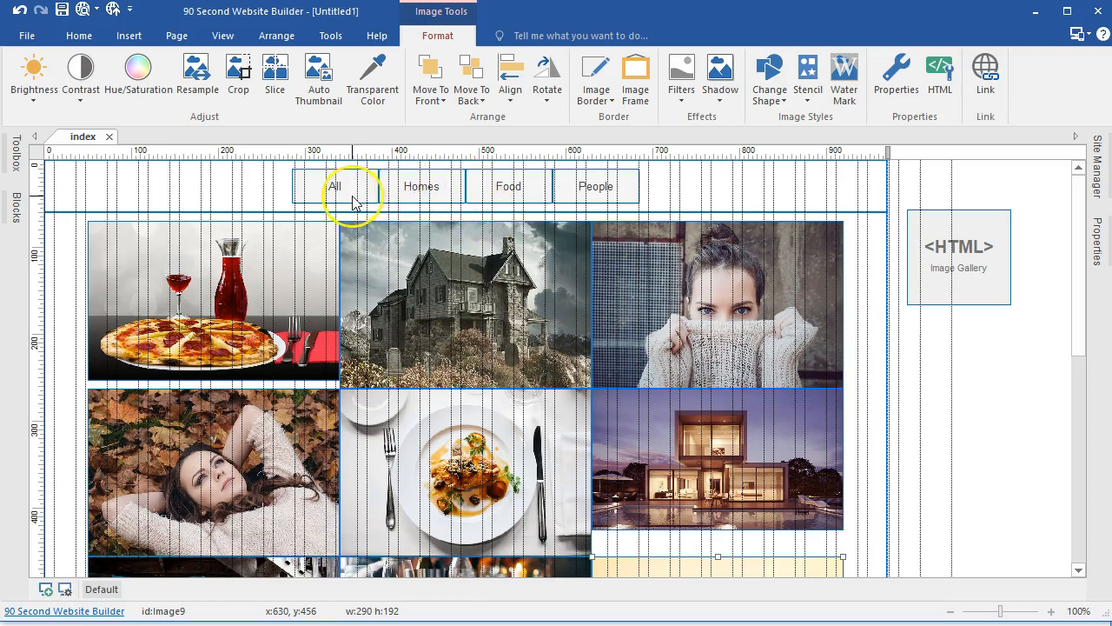
# Set Use jQuery UI Theme to False in the All button's style properties and review the individual colour settings.
pyautogui.click(349, 190)
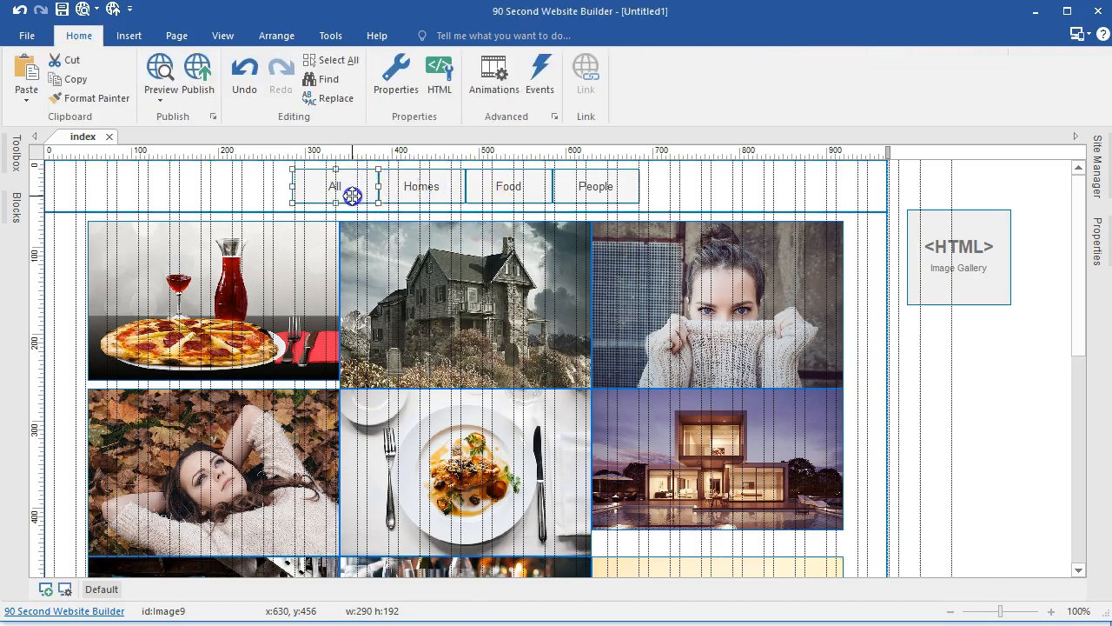
pyautogui.doubleClick(352, 196)
pyautogui.click(453, 128)
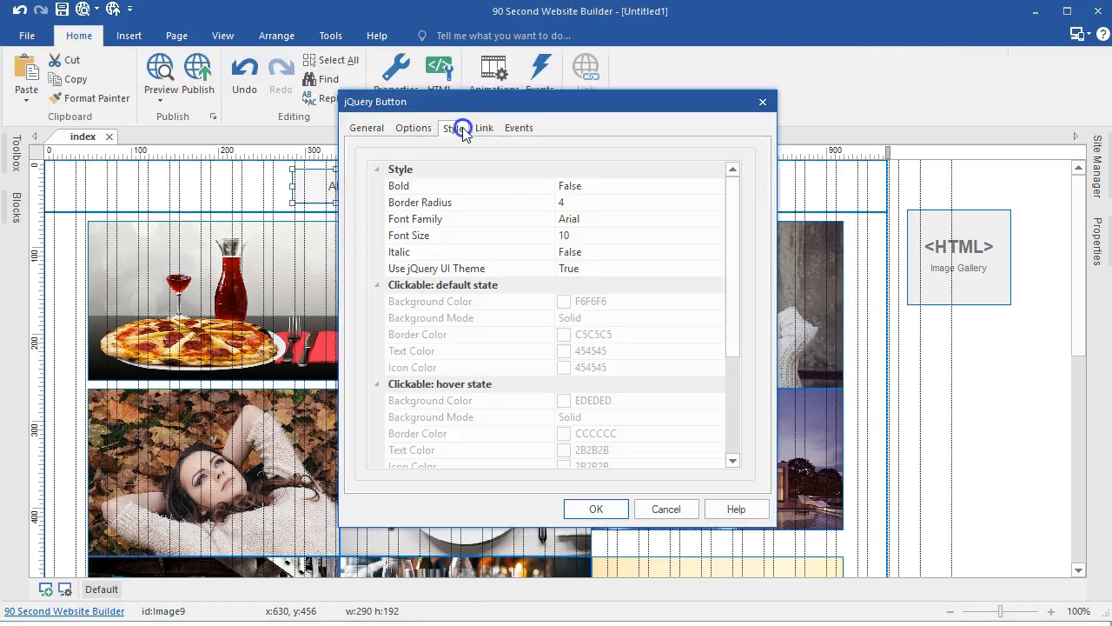
pyautogui.scroll(-3, 444, 335)
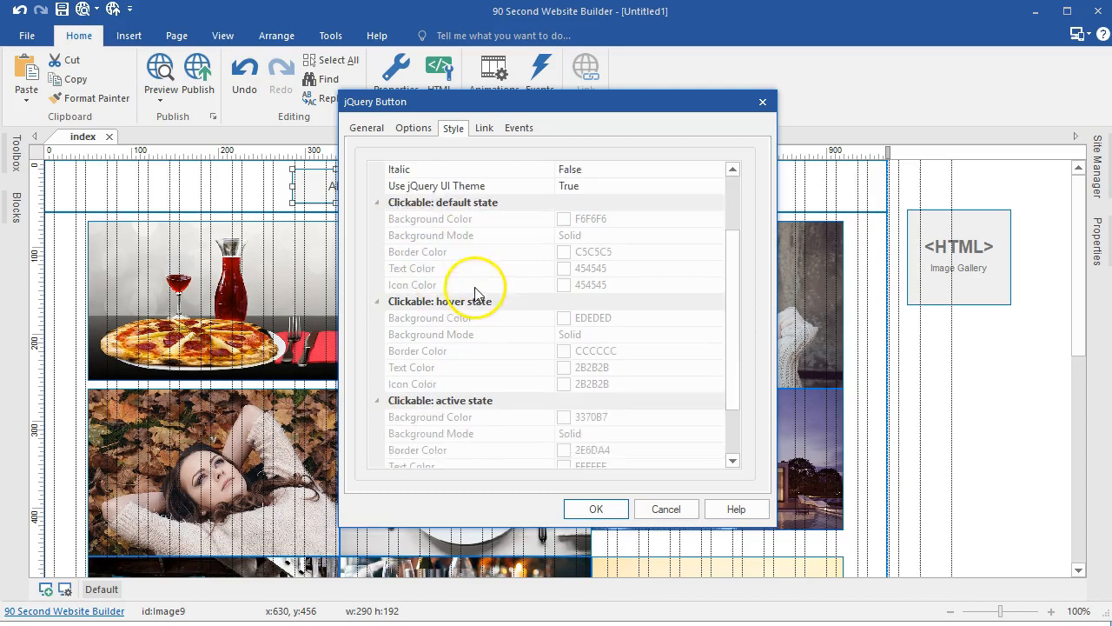
pyautogui.scroll(2, 477, 293)
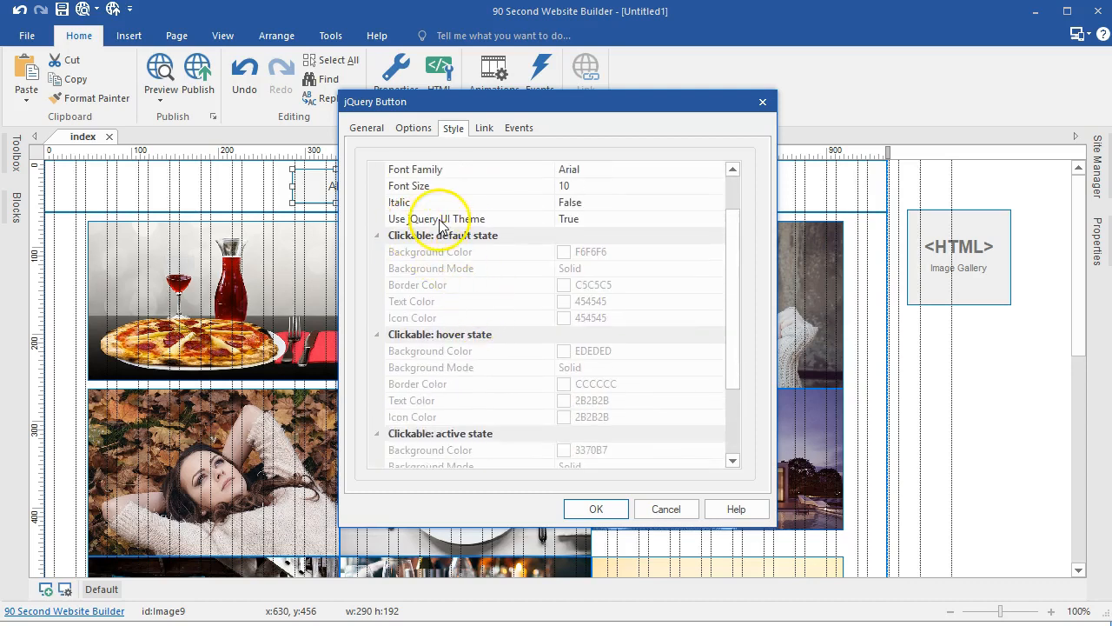
pyautogui.click(717, 221)
pyautogui.click(650, 254)
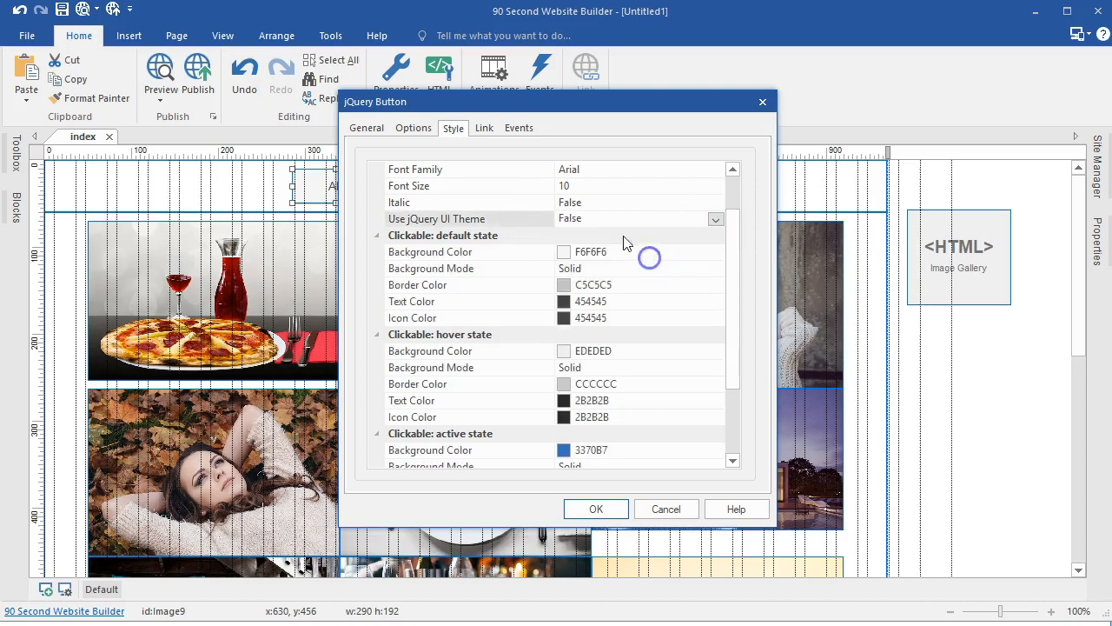
pyautogui.scroll(-1, 633, 367)
pyautogui.scroll(2, 632, 368)
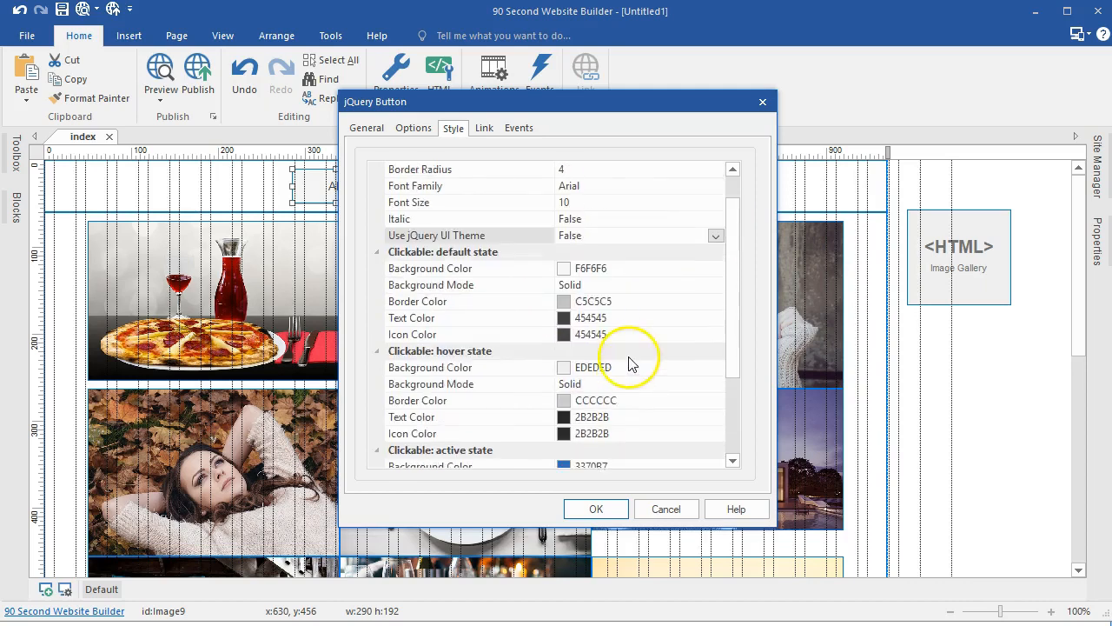
# Set the All button's Use jQuery UI Theme back to True and accept the button properties.
pyautogui.click(716, 236)
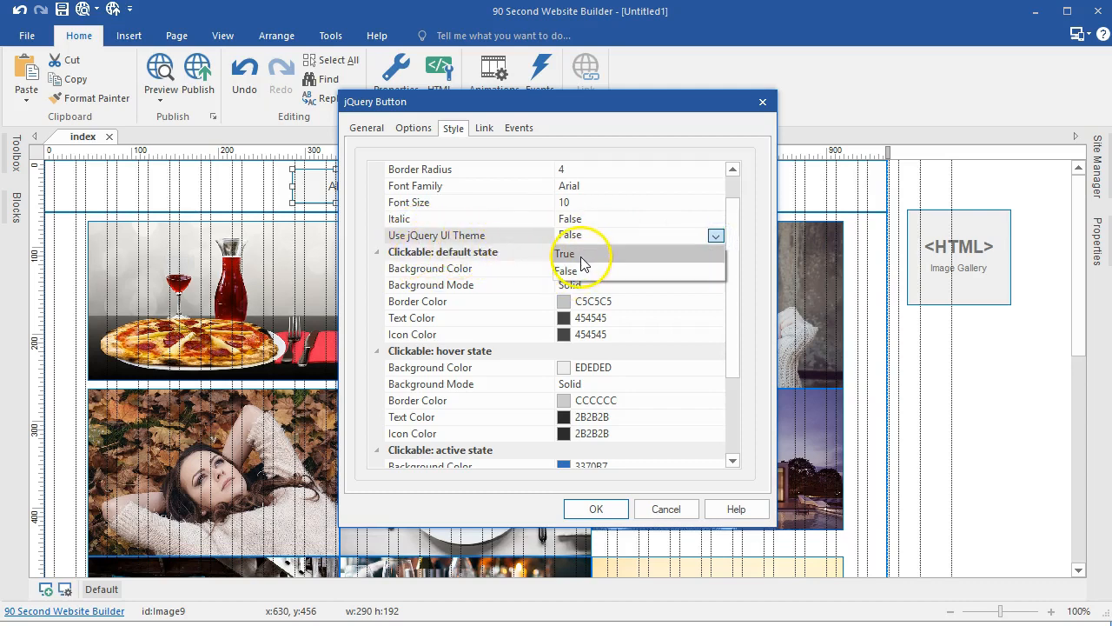
pyautogui.click(583, 261)
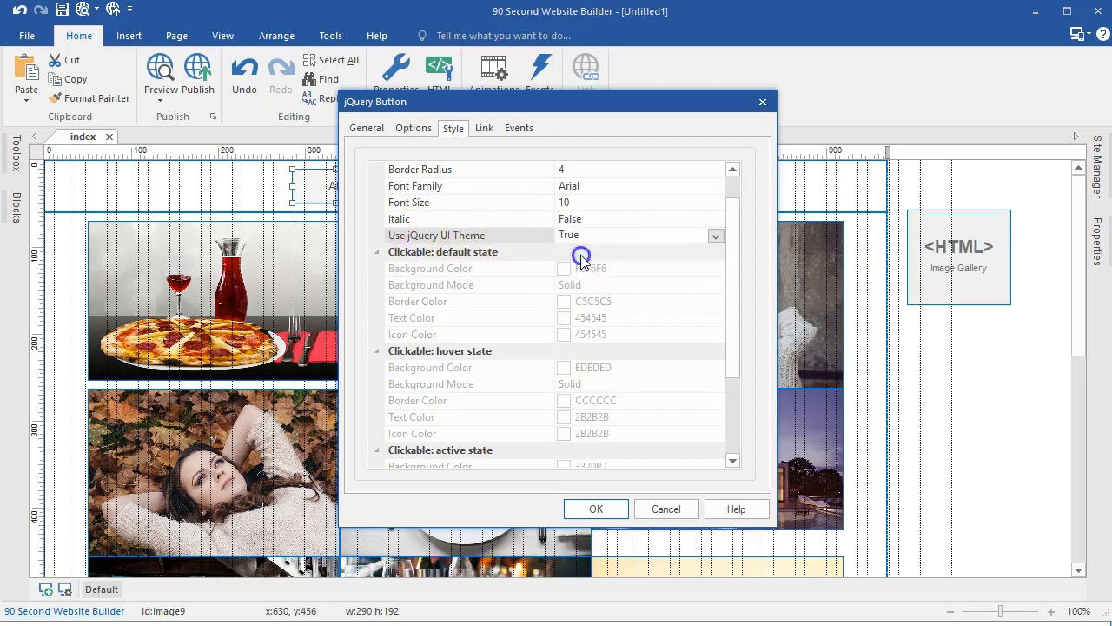
pyautogui.click(594, 510)
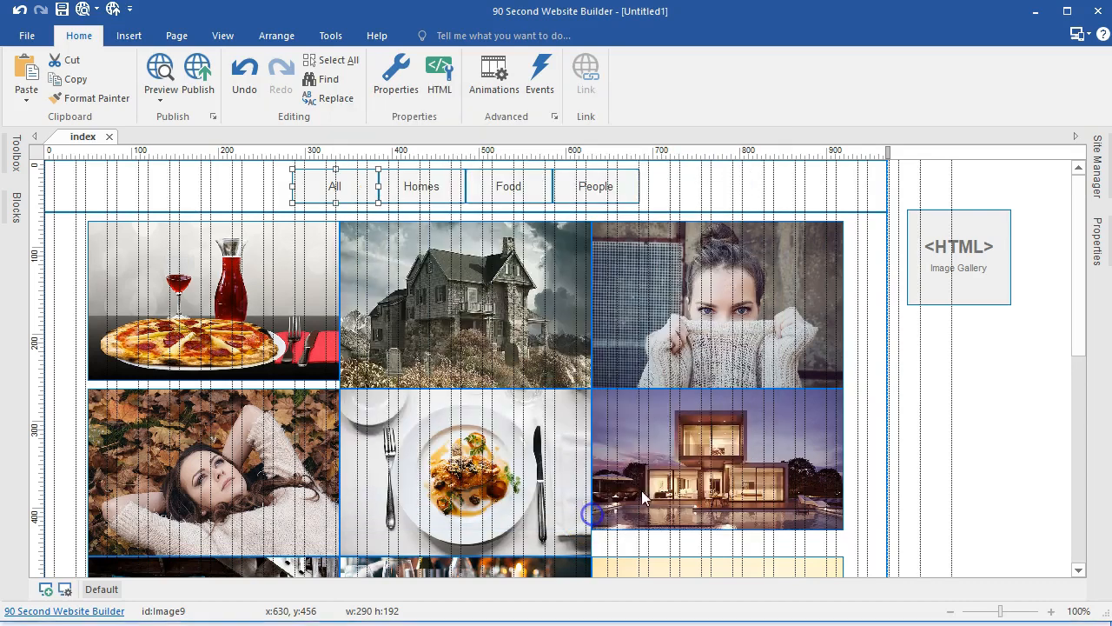
# Try the dark jQuery UI theme listed directly after base in the page's style properties, and undo the theme change.
pyautogui.rightClick(918, 346)
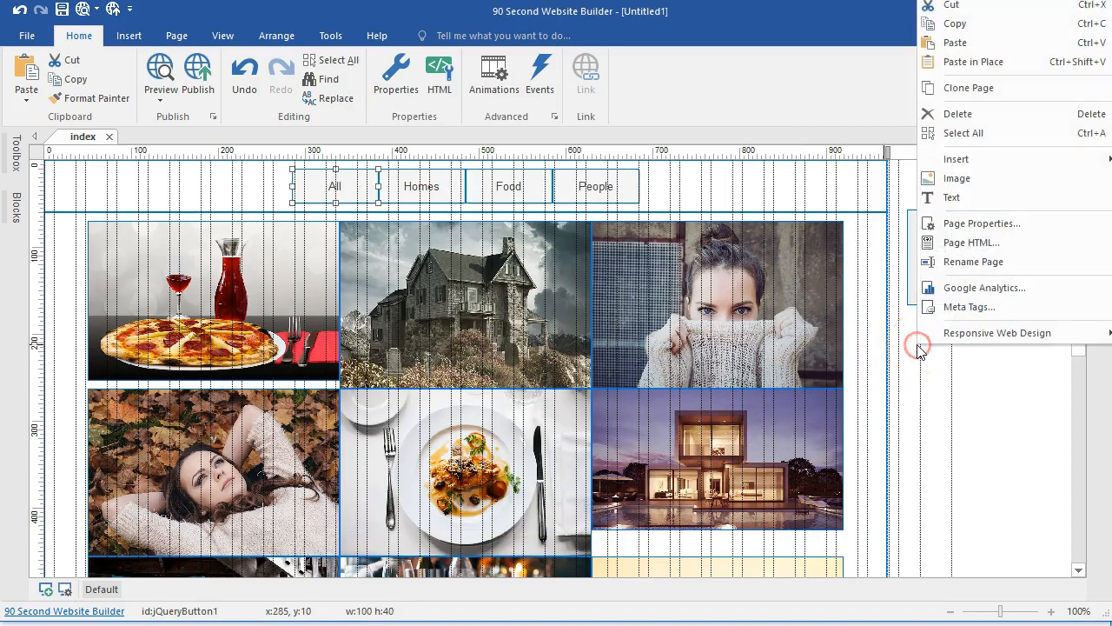
pyautogui.click(975, 223)
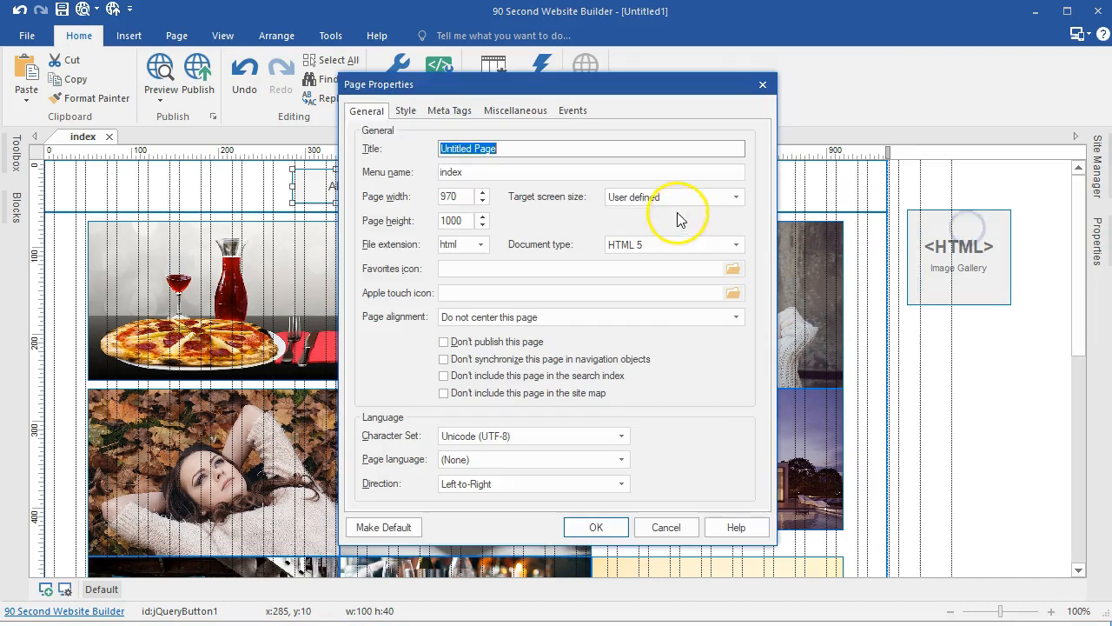
pyautogui.click(417, 113)
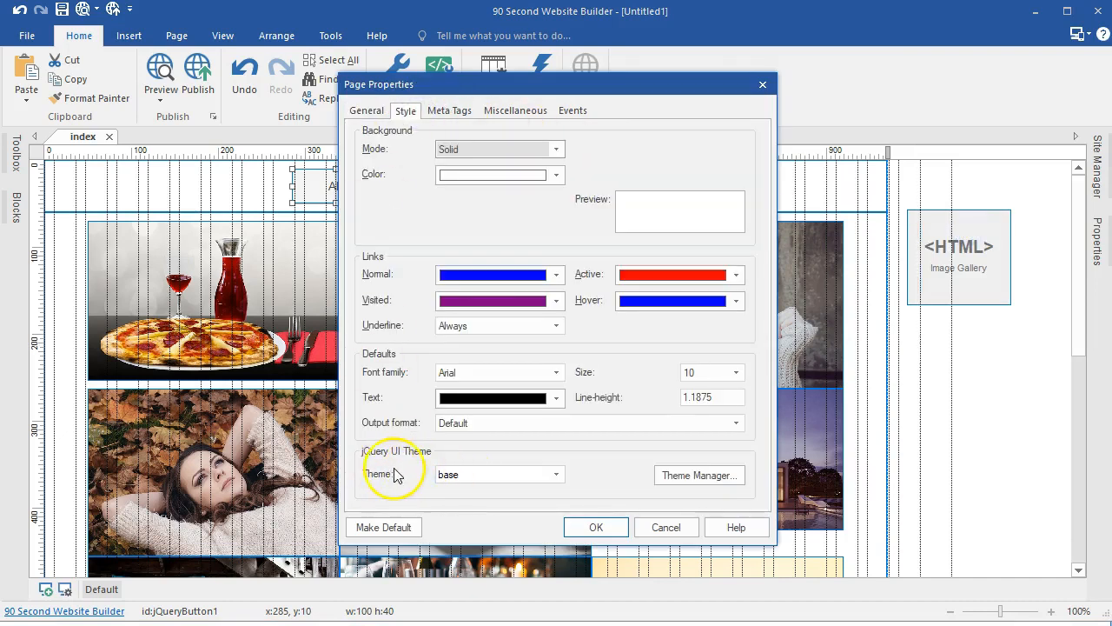
pyautogui.click(554, 474)
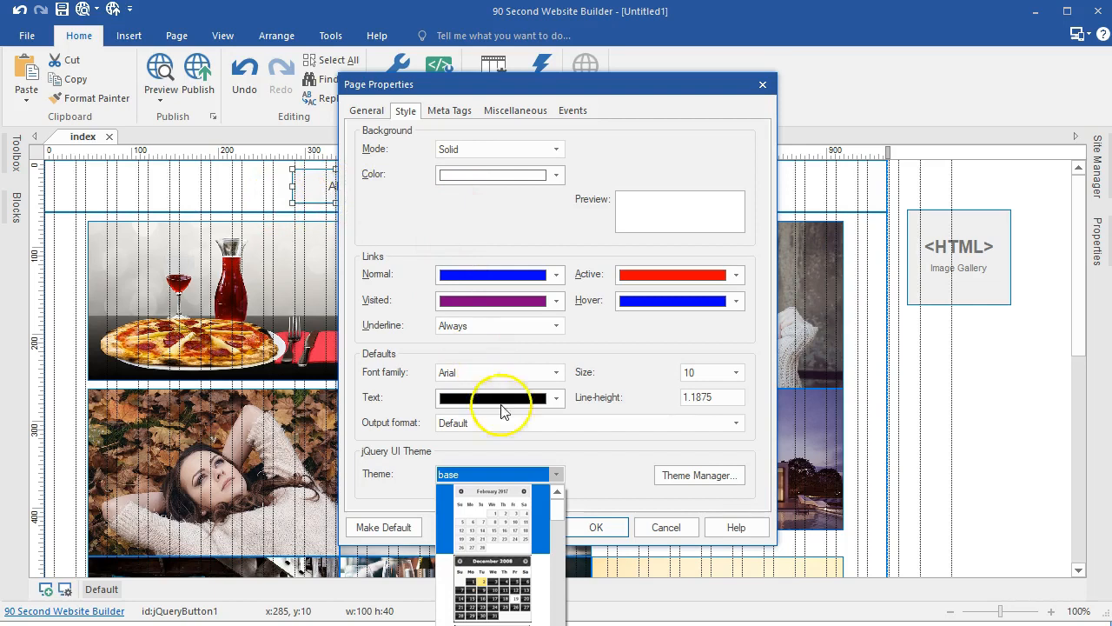
pyautogui.click(493, 589)
pyautogui.click(596, 526)
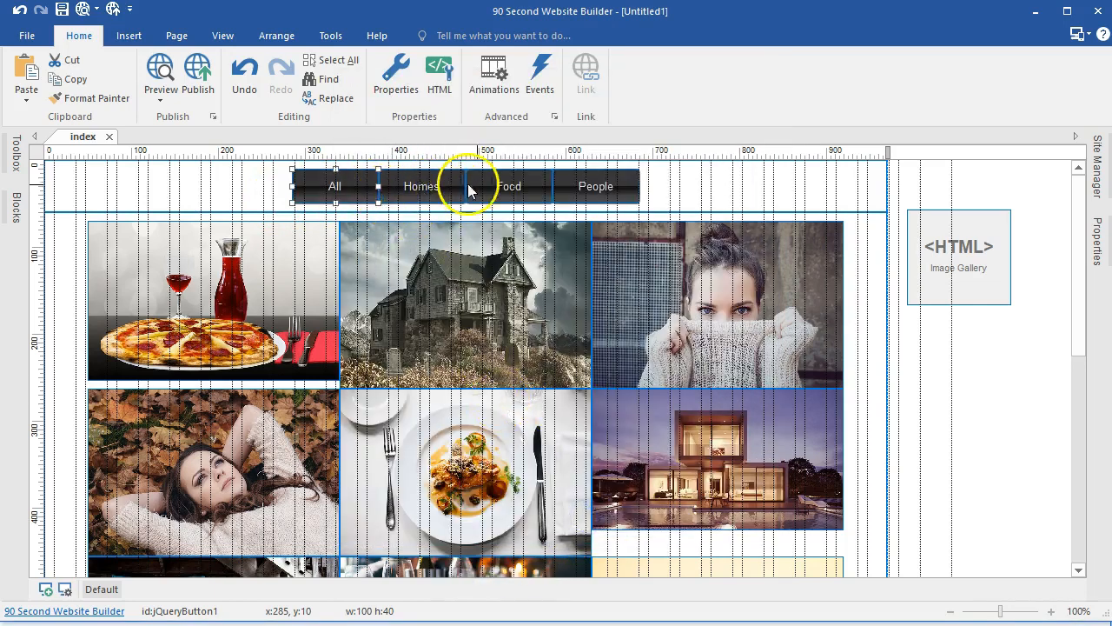
pyautogui.click(245, 85)
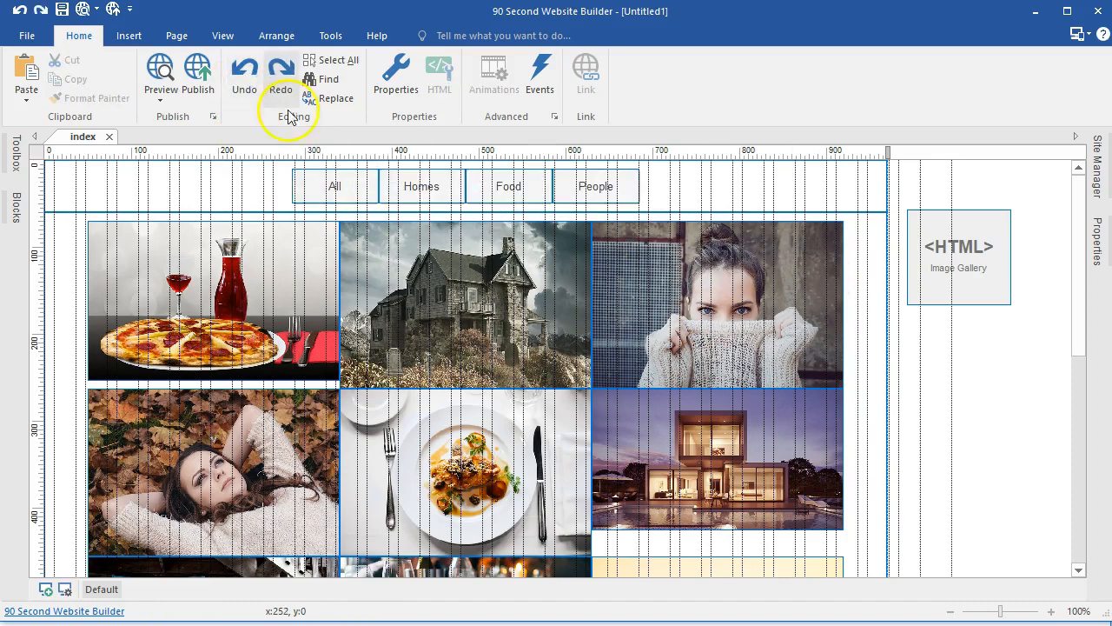